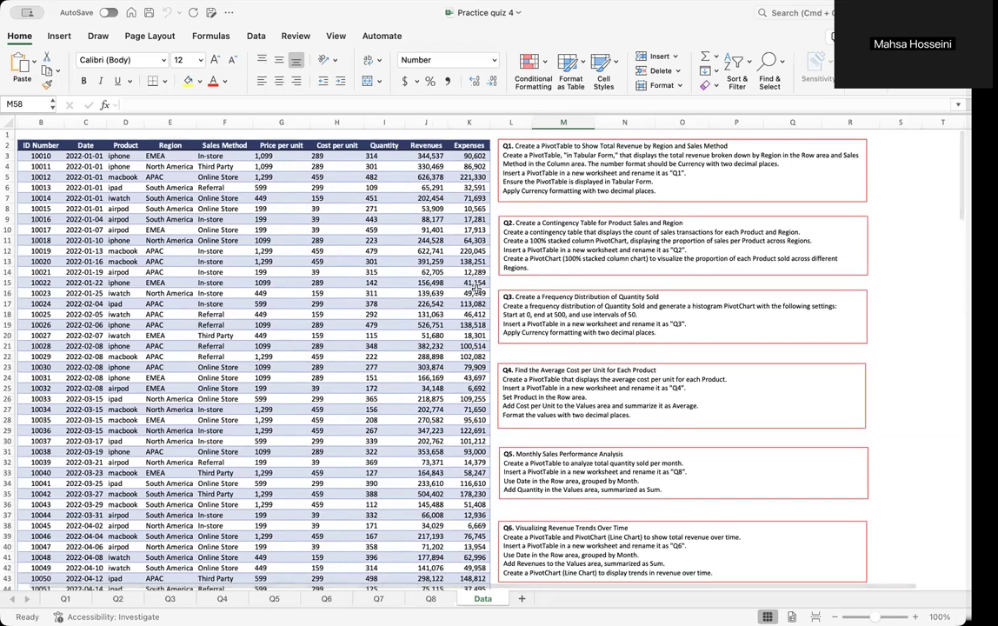
Step: Convert the sales data range B2:K201 on the Data sheet into a table with headers
scroll(523, 290, left, 1)
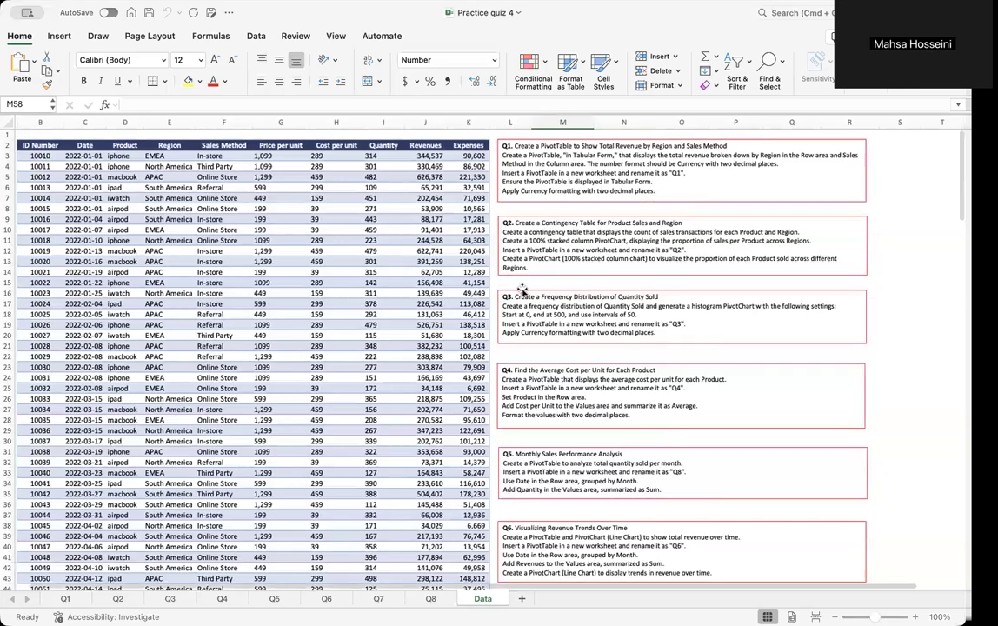
scroll(523, 290, right, 2)
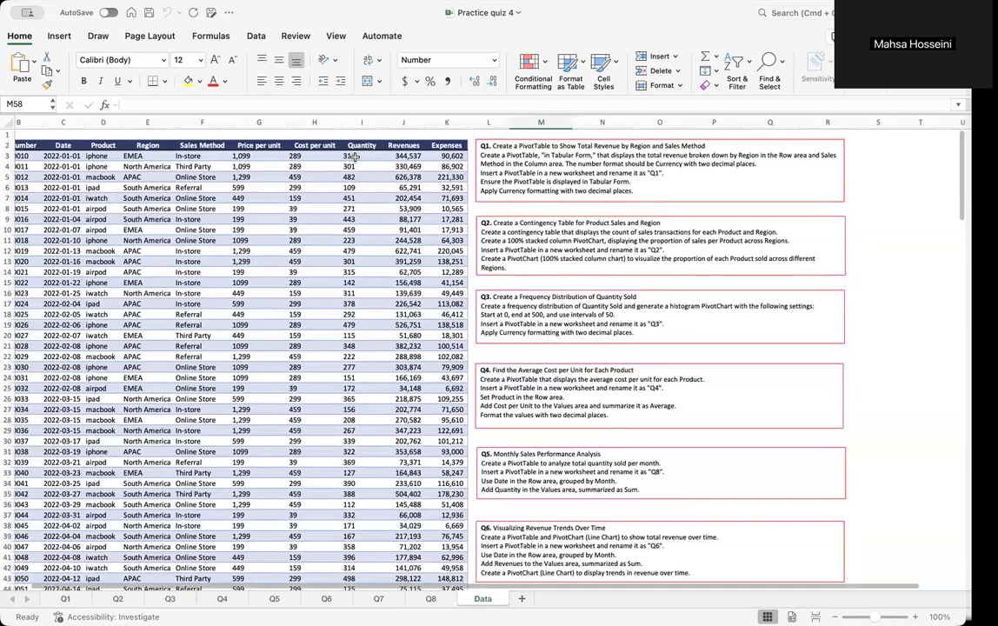
scroll(306, 199, left, 2)
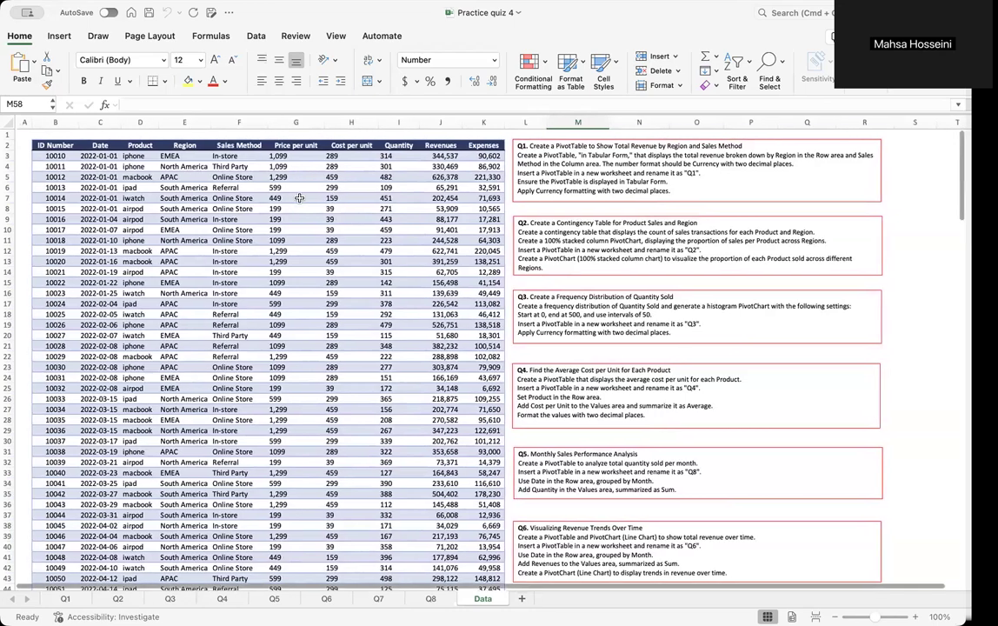
scroll(23, 150, down, 2)
scroll(52, 141, up, 1)
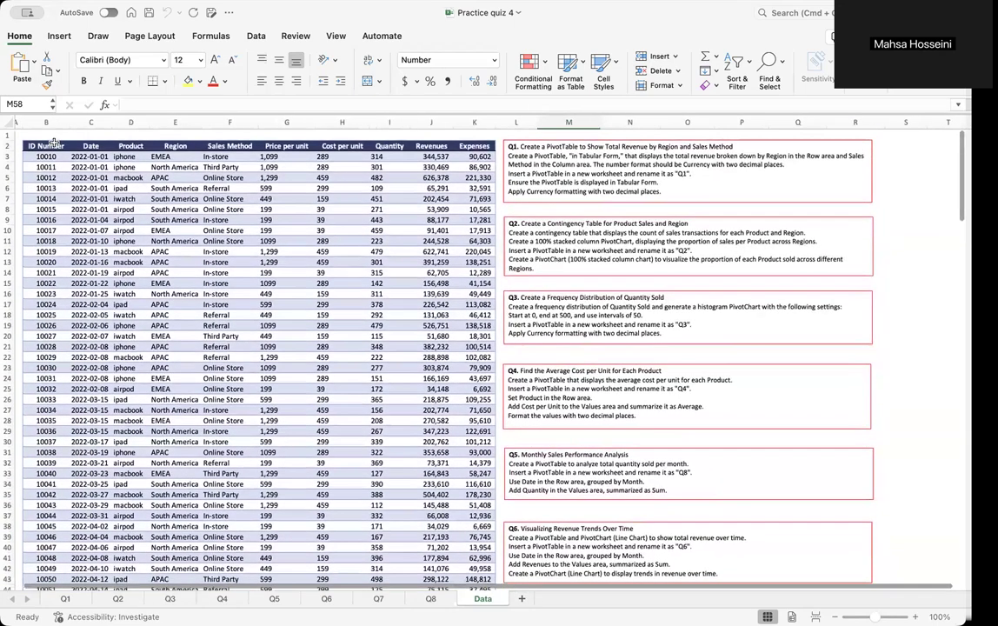
drag(39, 137, 494, 573)
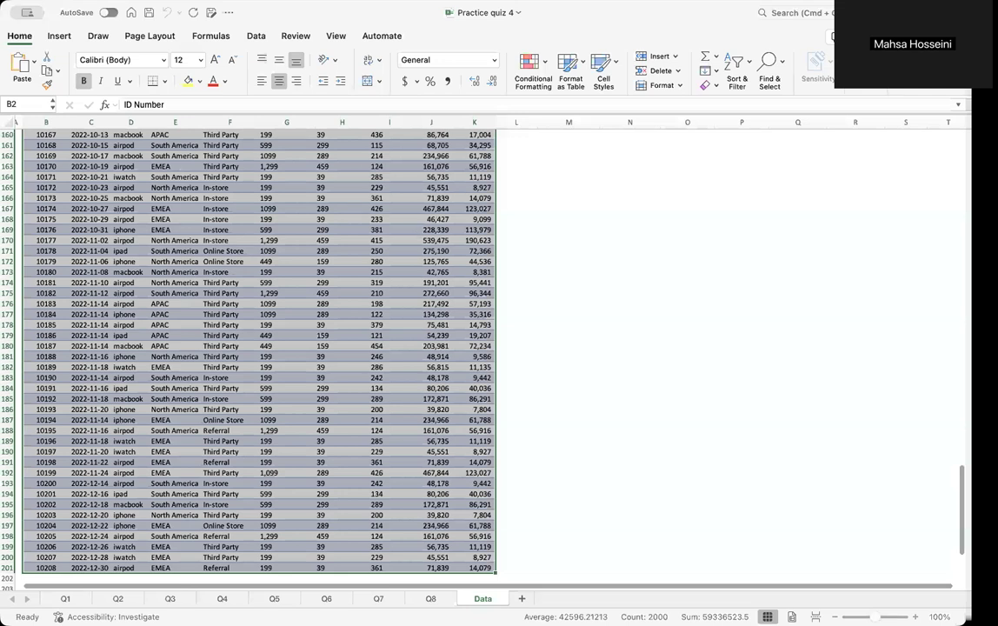
click(58, 36)
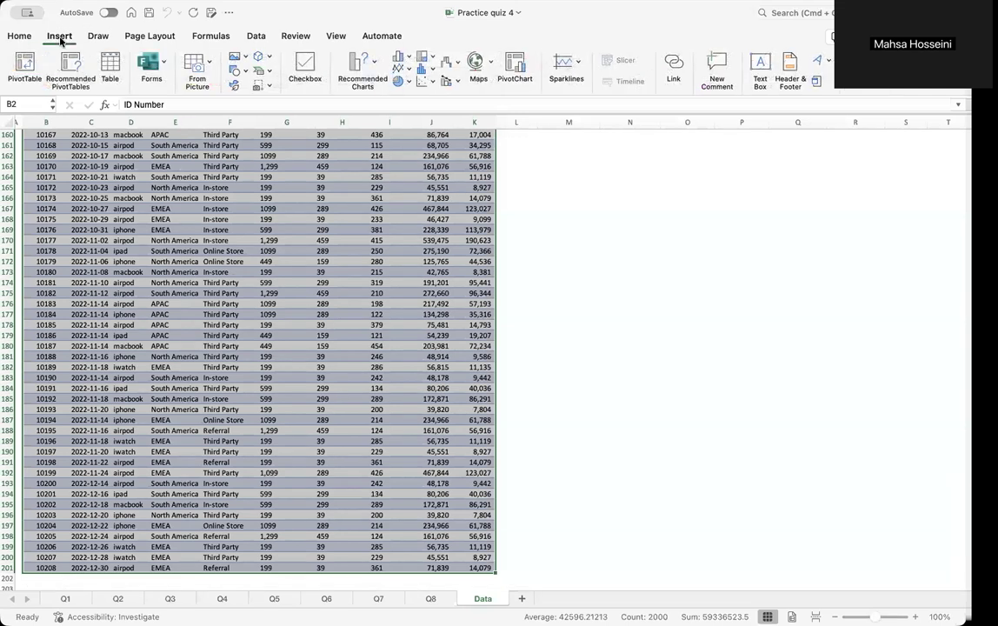
click(111, 66)
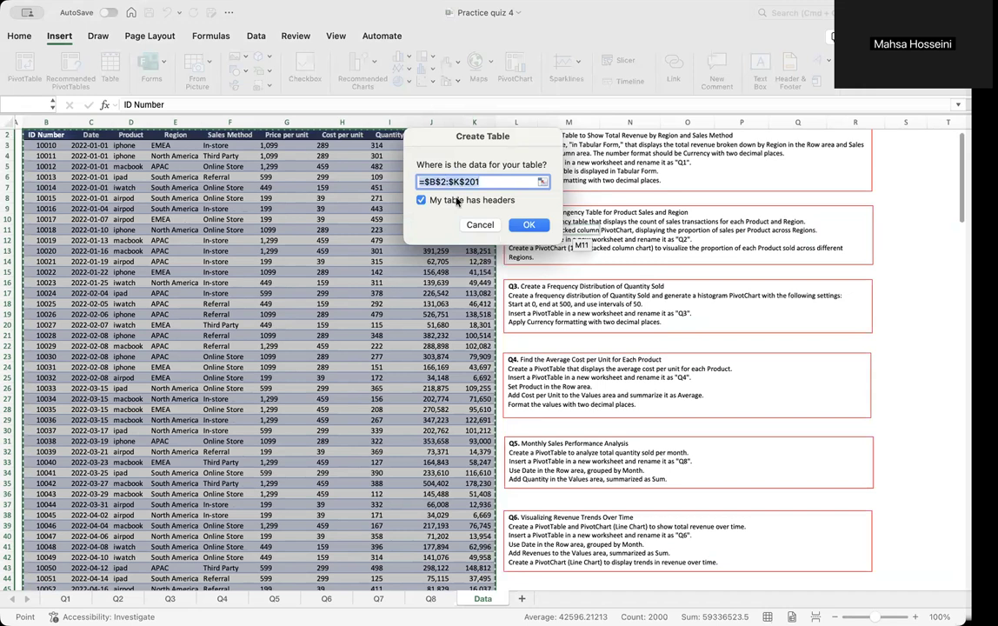
click(527, 226)
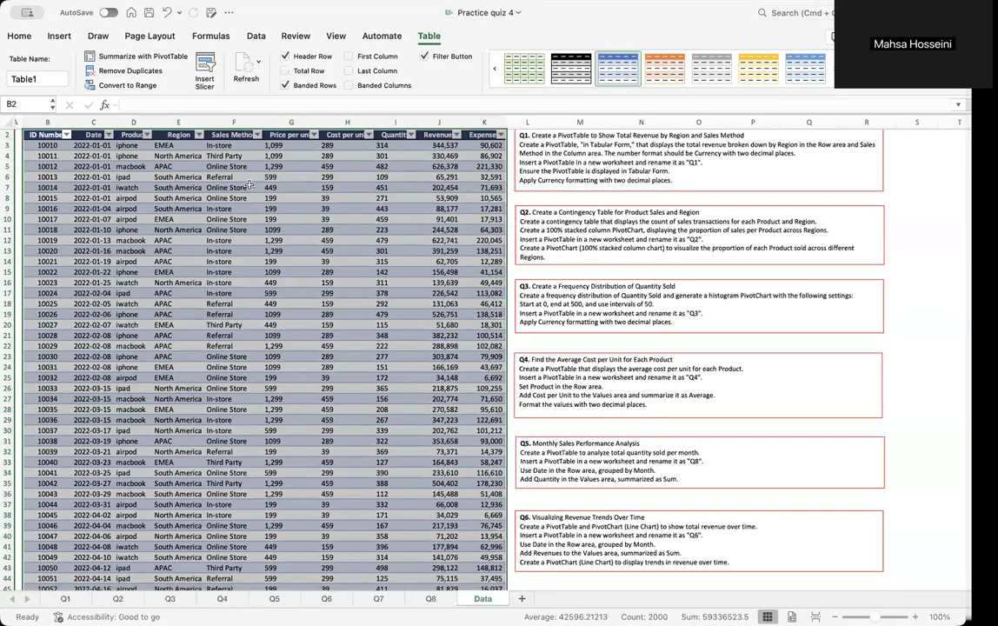
Step: Name the new sales table "Dataset"
double_click(41, 79)
text(Dataset)
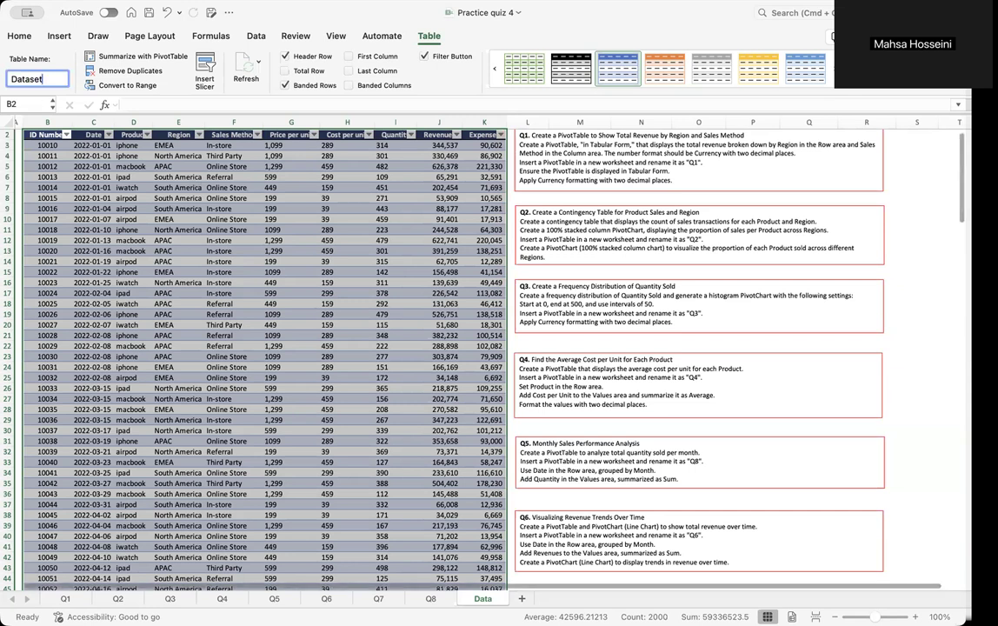
click(370, 185)
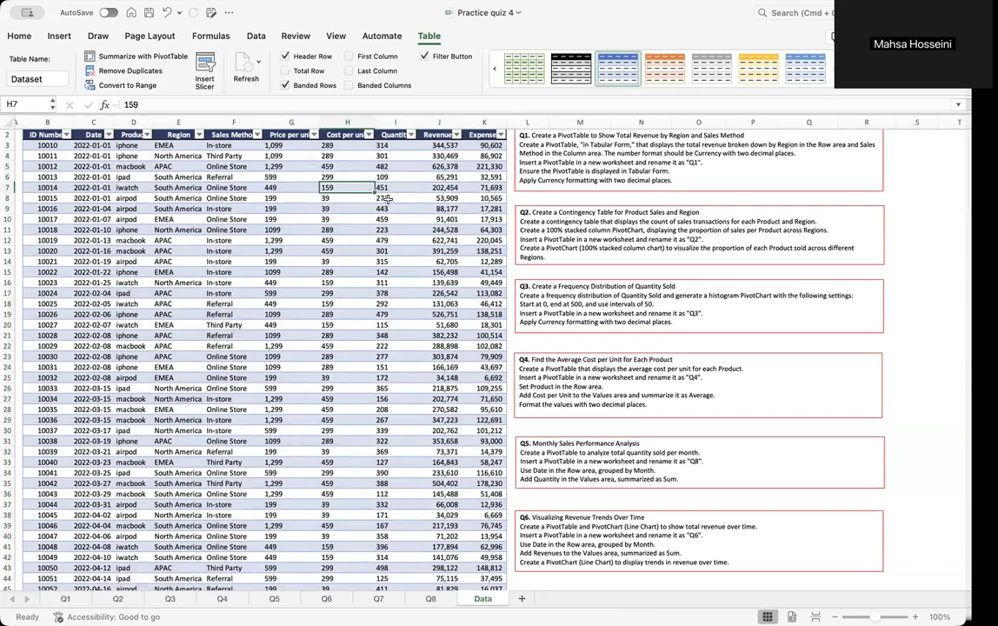
Step: Review the Q1 task text and align the expected-result picture on the Q1 sheet with cell A2
click(679, 172)
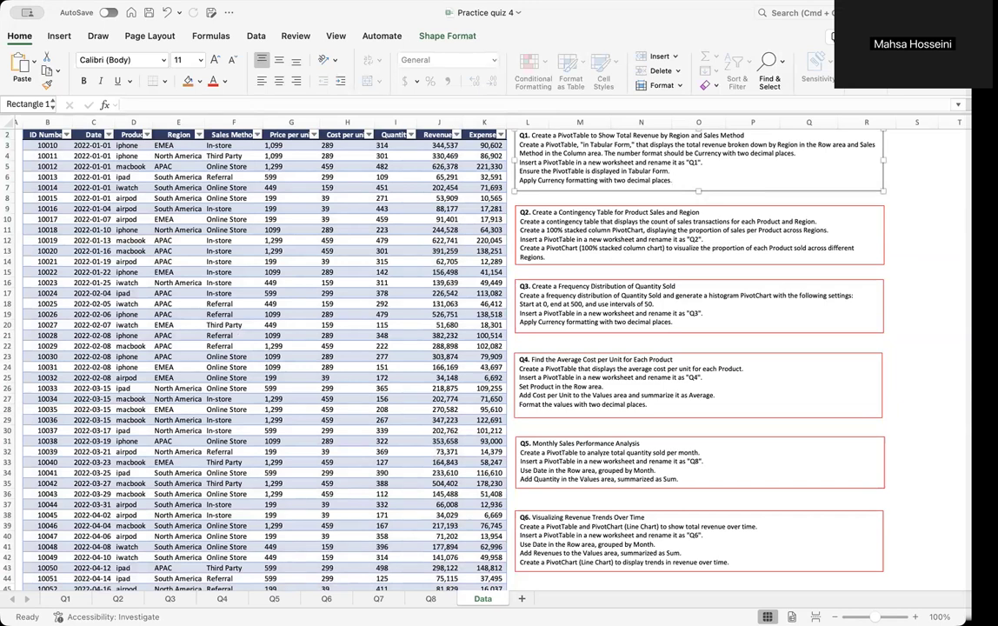
scroll(13, 211, down, 1)
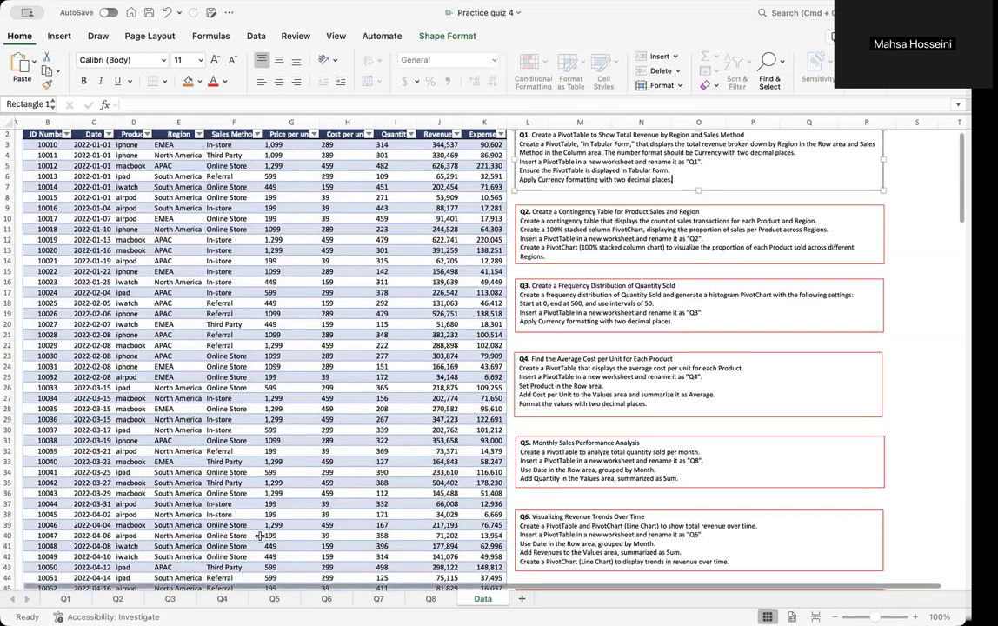
scroll(261, 534, right, 1)
scroll(261, 536, up, 1)
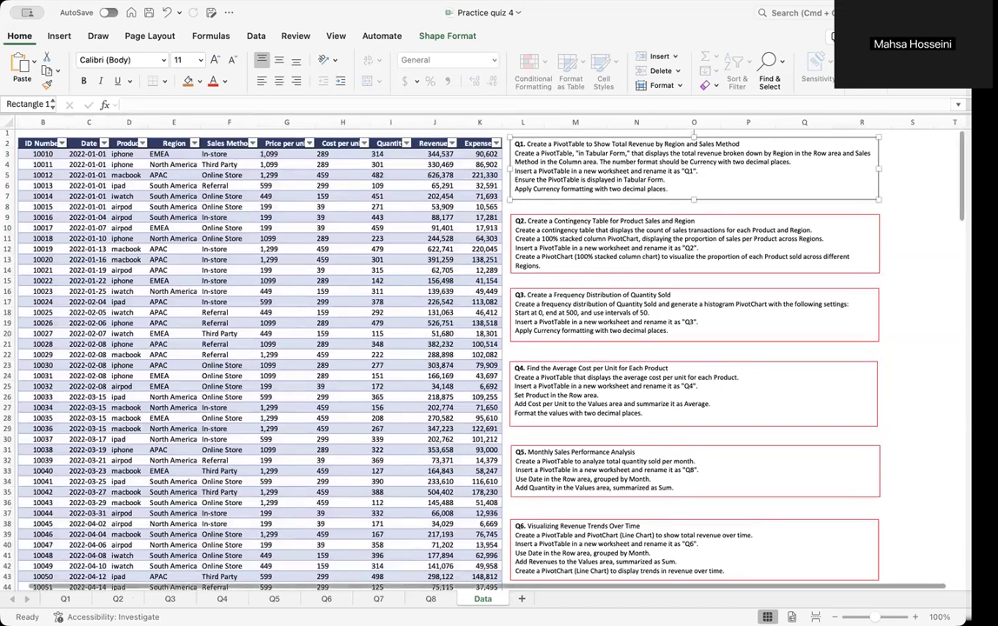
click(65, 598)
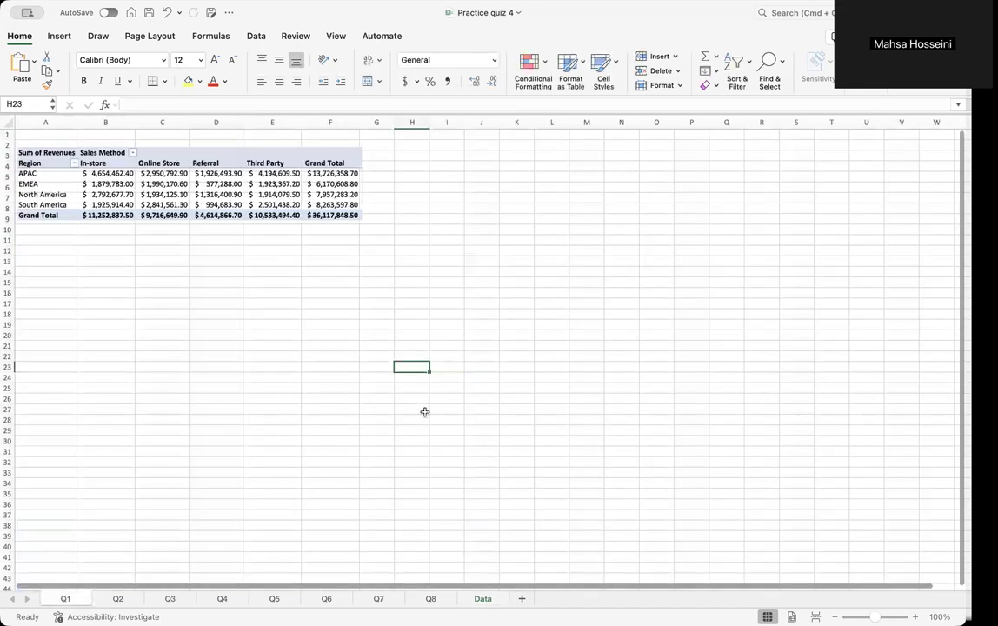
drag(330, 156, 328, 151)
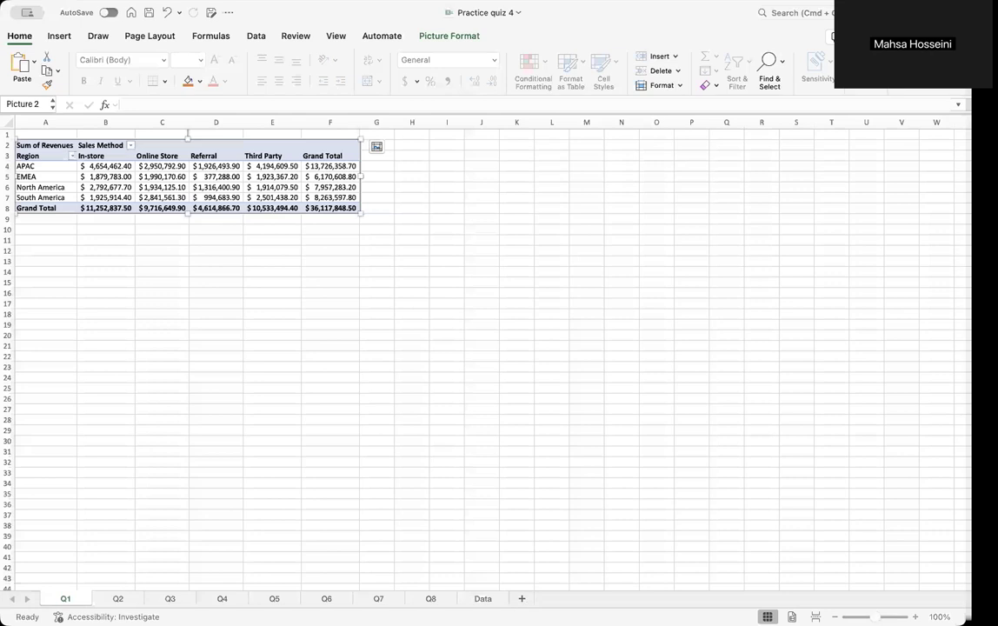
Step: Create a PivotTable from the Dataset table on the Data sheet and place it in a new worksheet
click(482, 598)
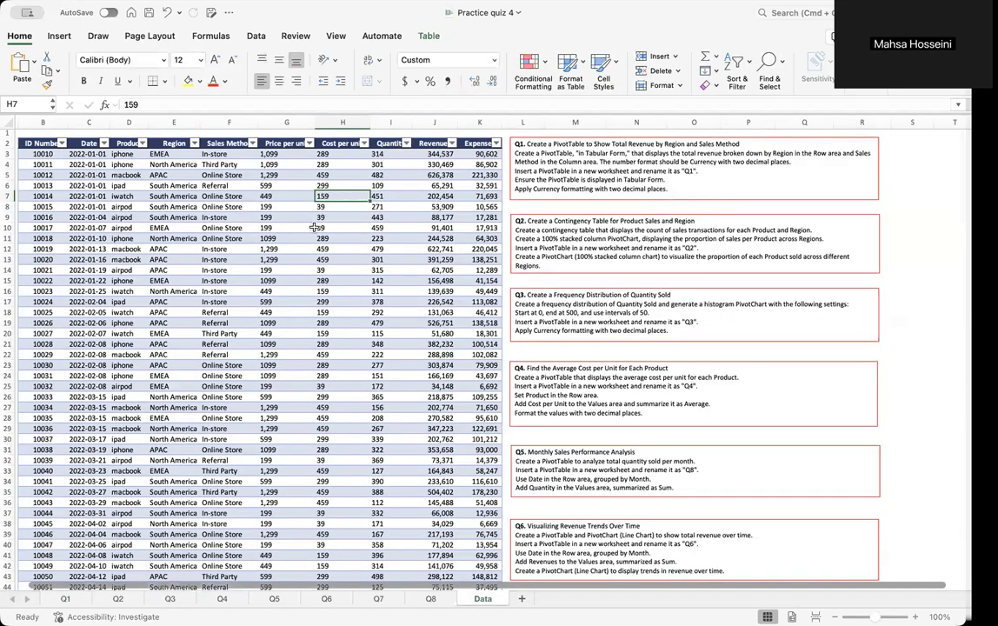
scroll(201, 213, up, 1)
scroll(201, 213, down, 1)
click(201, 215)
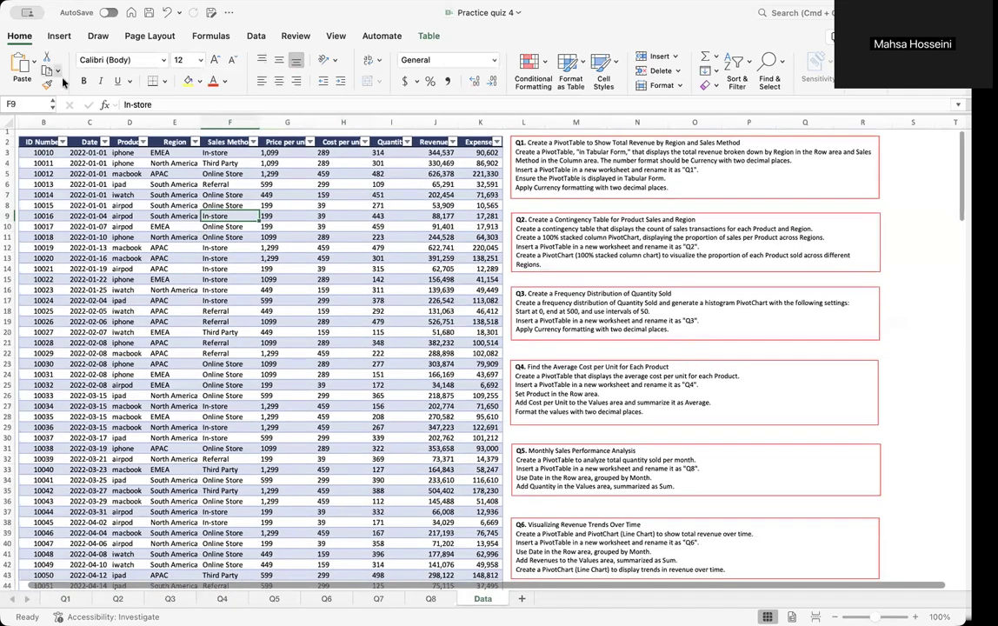
click(58, 37)
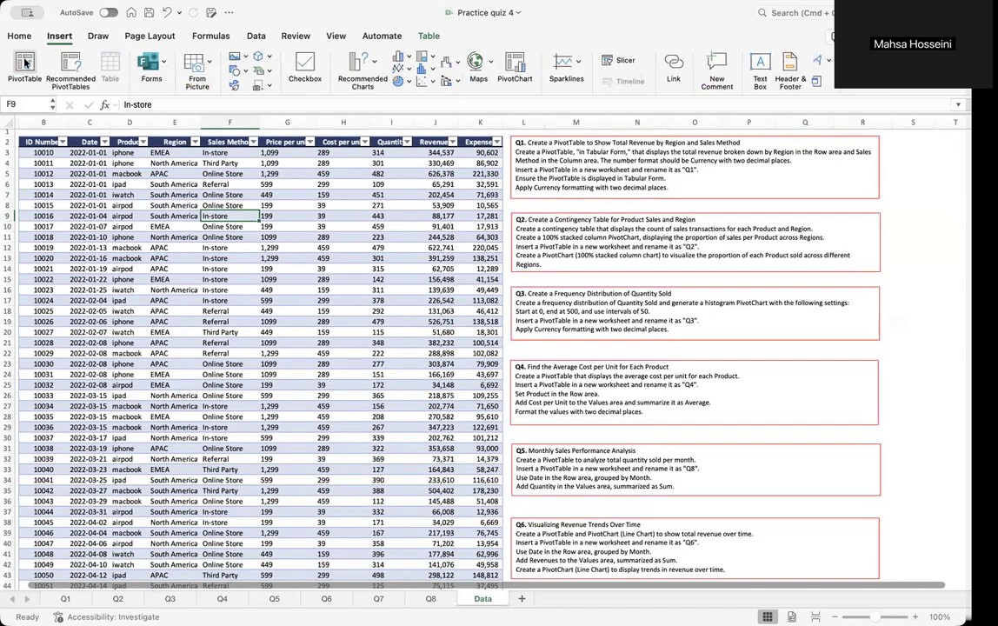
click(22, 62)
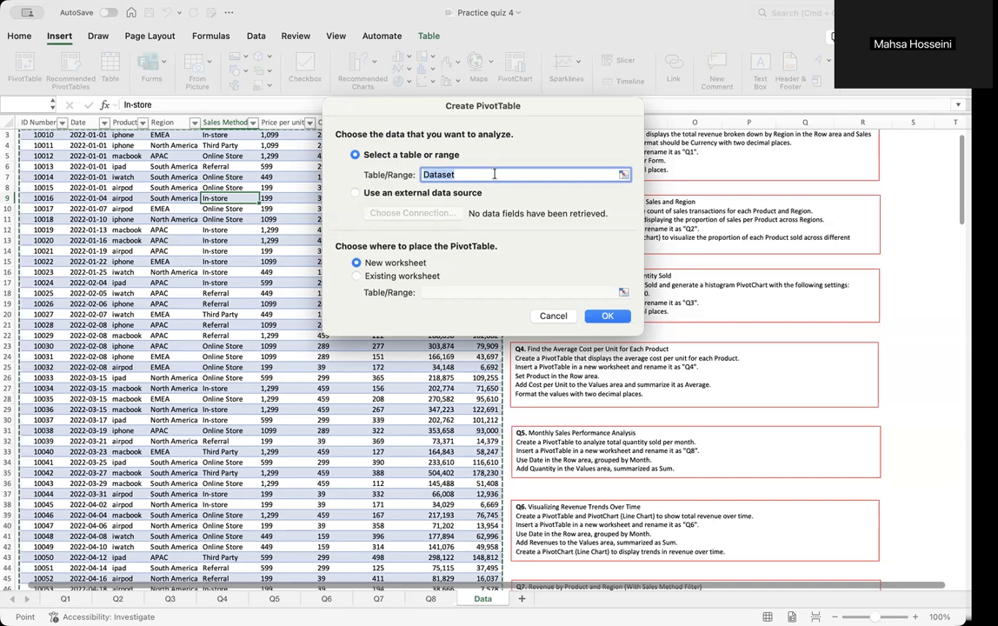
click(471, 174)
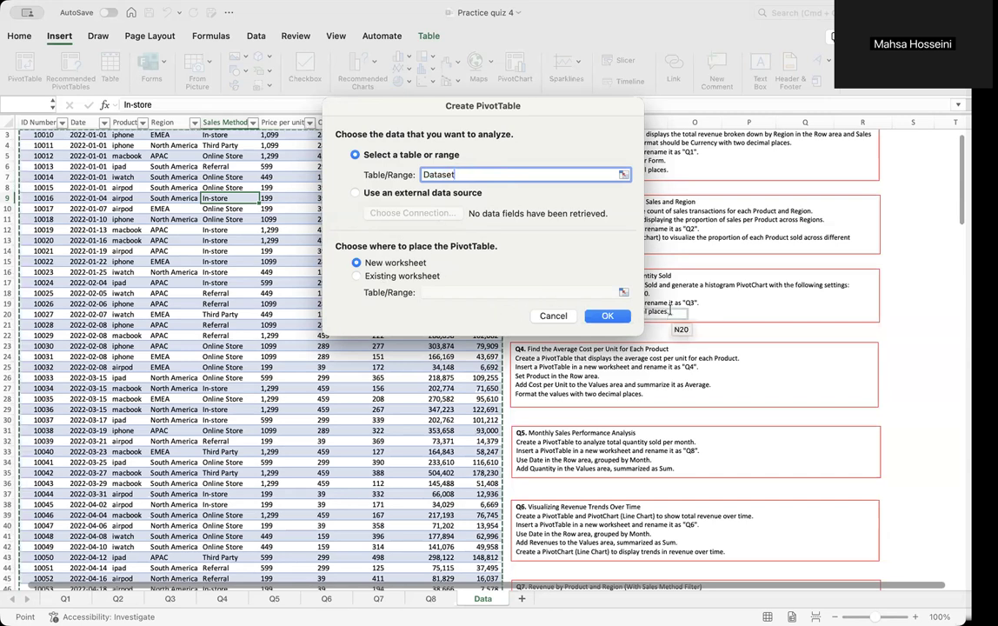
click(613, 316)
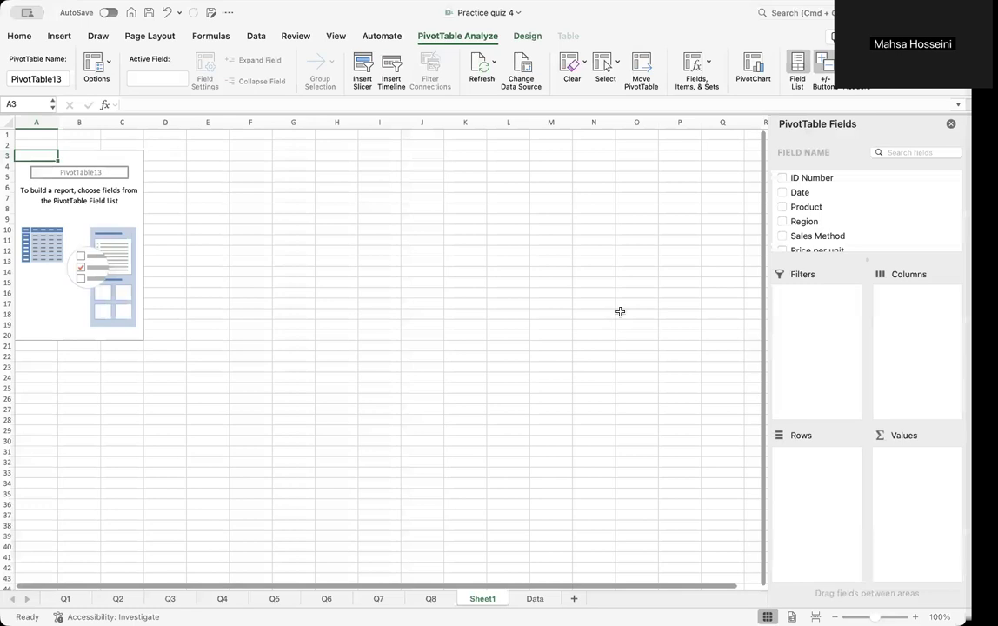
Step: Copy the expected-result picture from the Q1 sheet and paste it at cell H10 of Sheet1
click(69, 599)
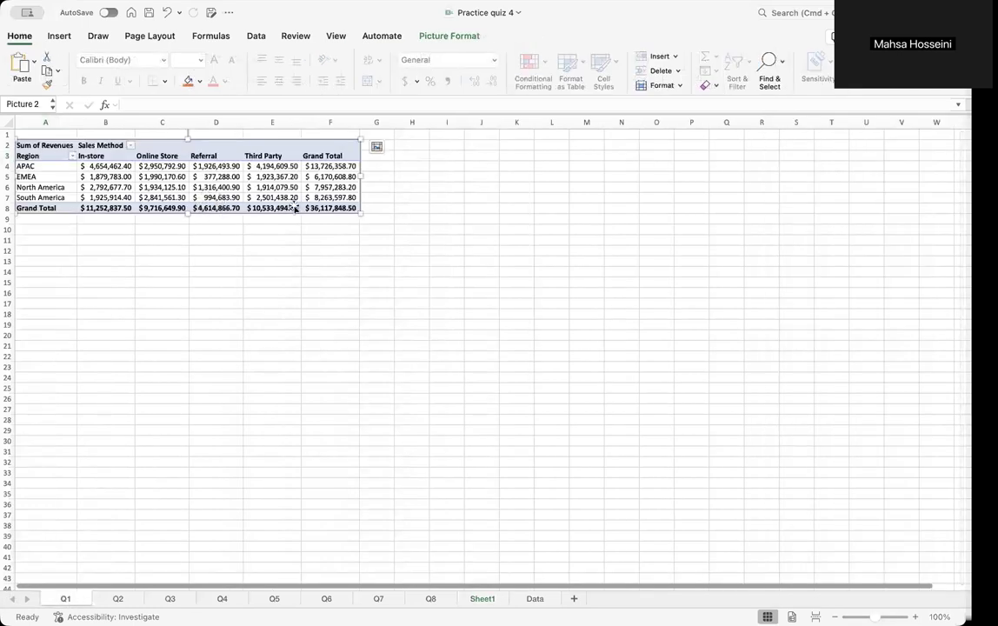
click(480, 598)
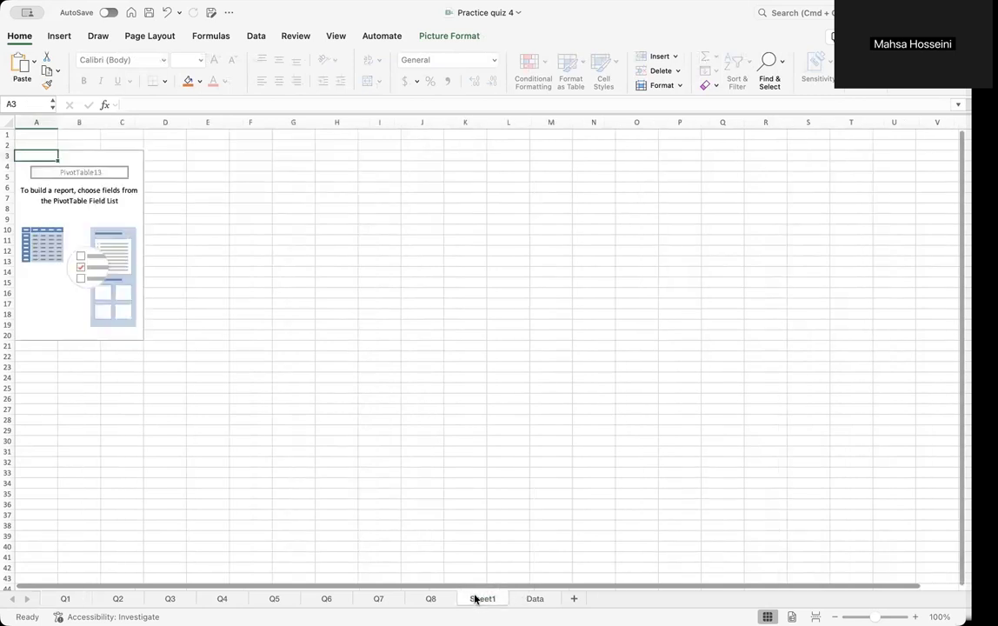
click(339, 231)
key(super+v)
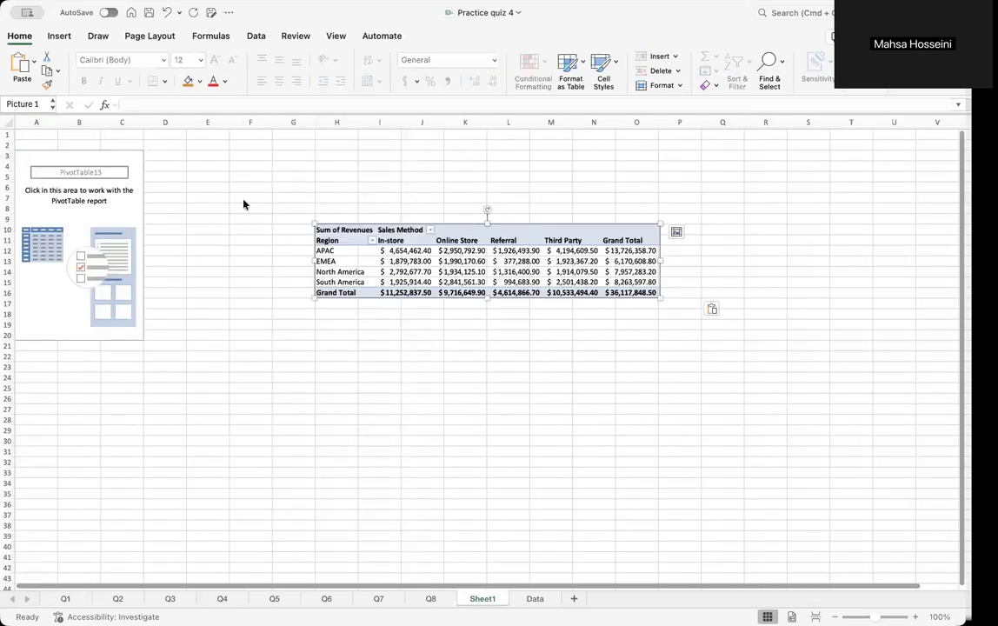
Step: Build the PivotTable with Region in Rows, Sales Method in Columns and the sum of Revenues in Values
click(122, 229)
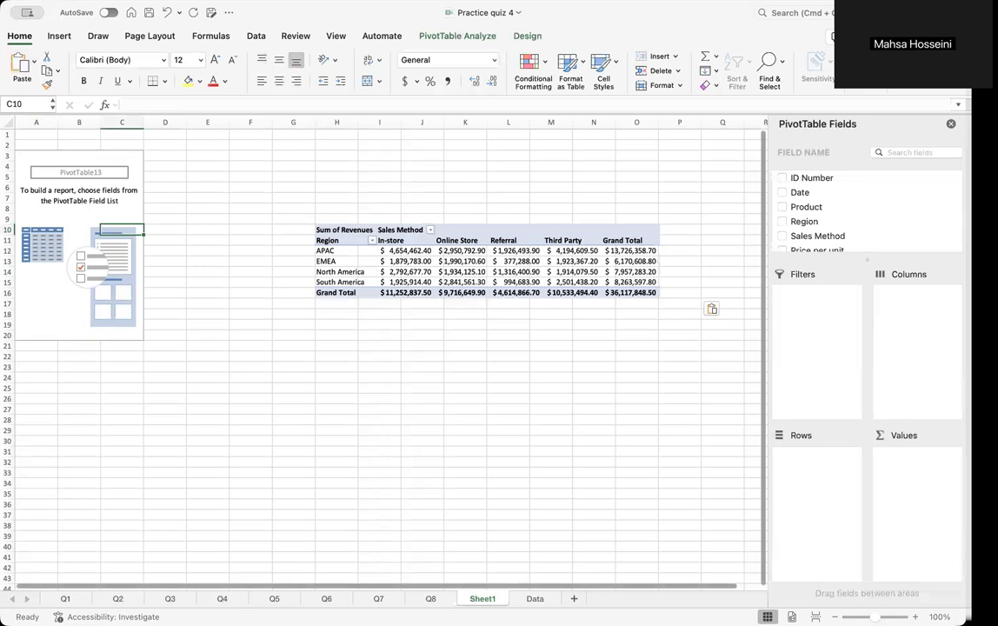
drag(817, 224, 838, 522)
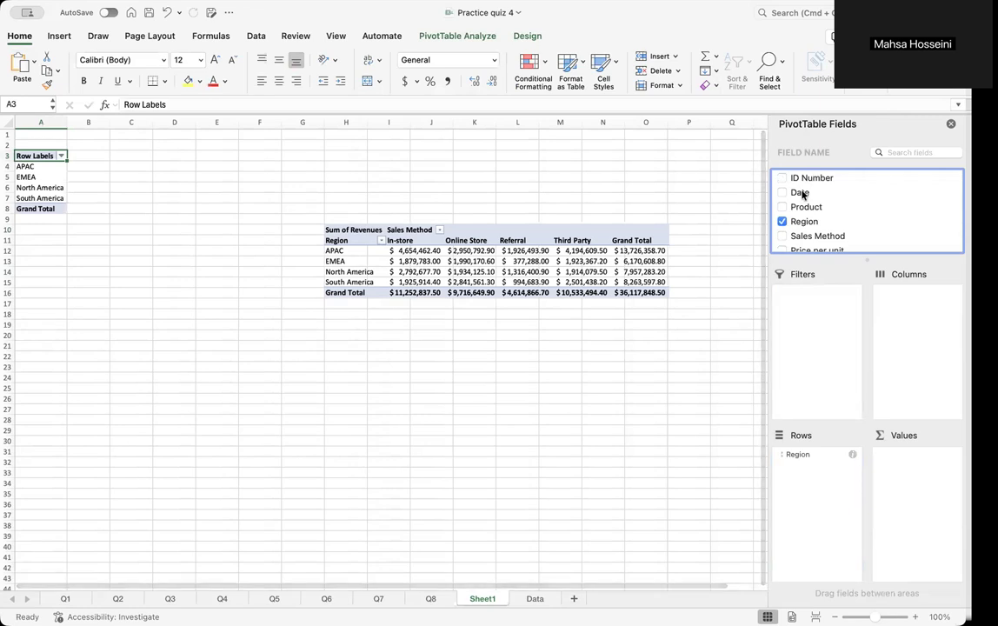
drag(813, 240, 927, 339)
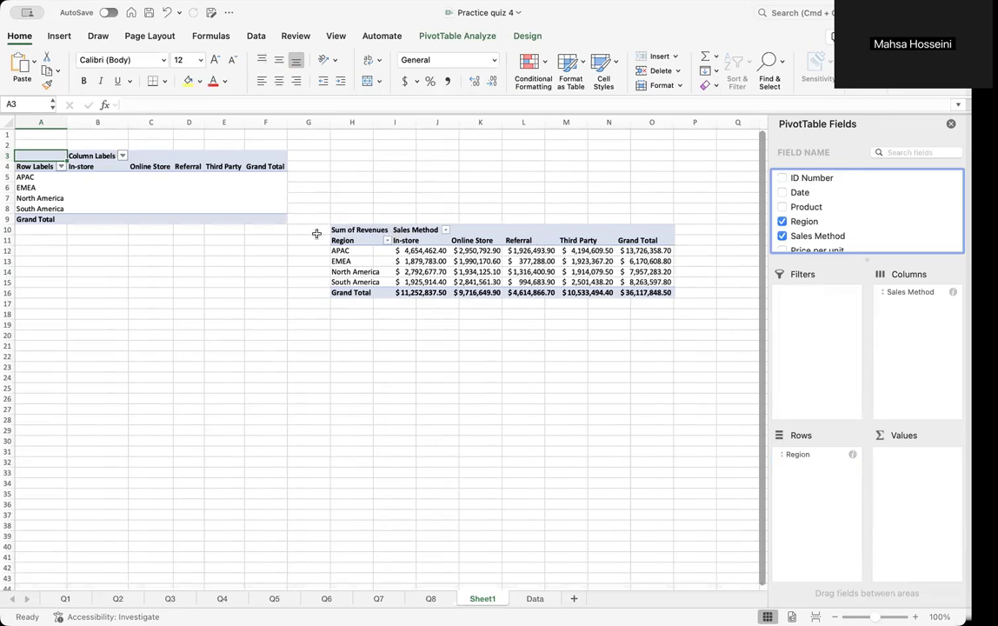
scroll(873, 206, down, 4)
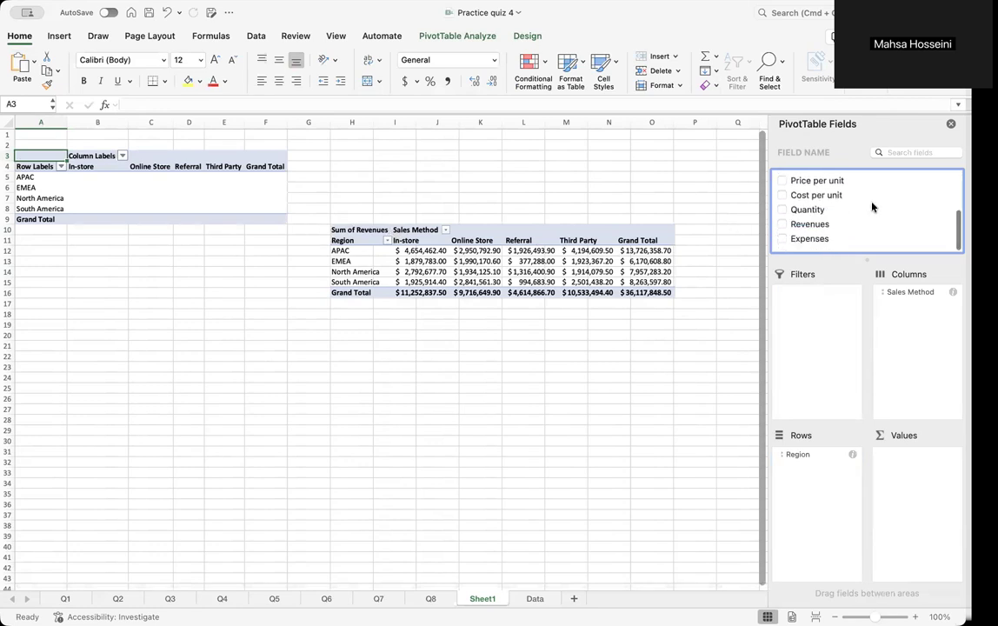
drag(817, 232, 918, 484)
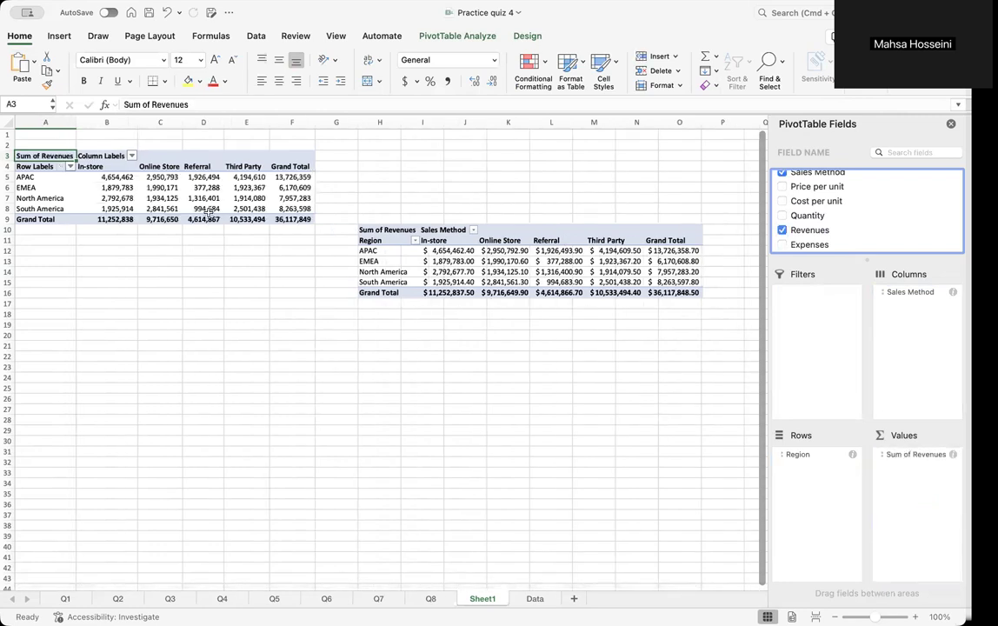
Step: Rename the PivotTable's row label header to "Region" and its column label header to "Sales Method"
click(28, 165)
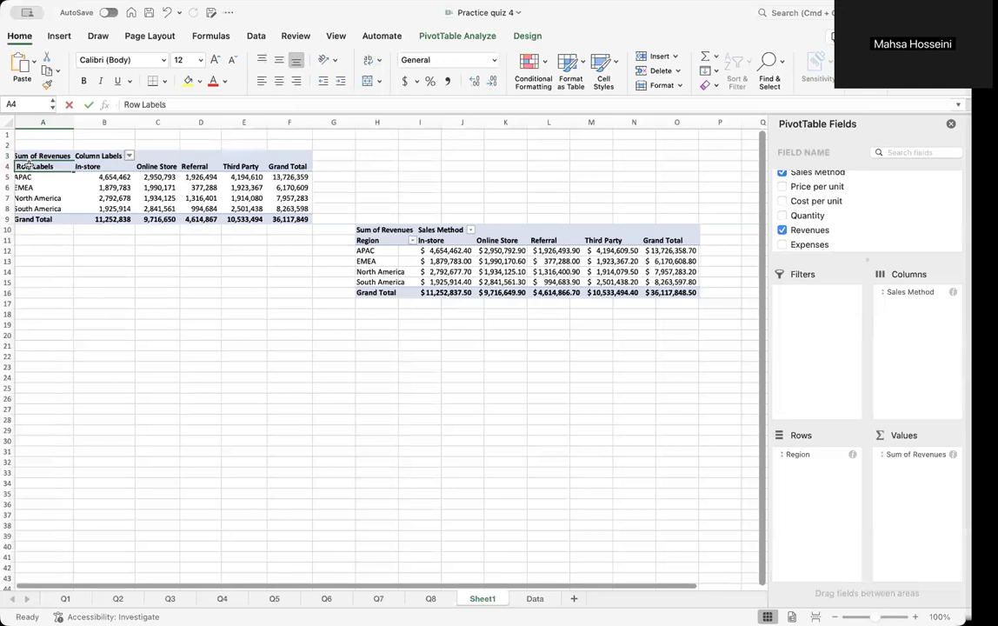
scroll(28, 164, right, 1)
text(Re)
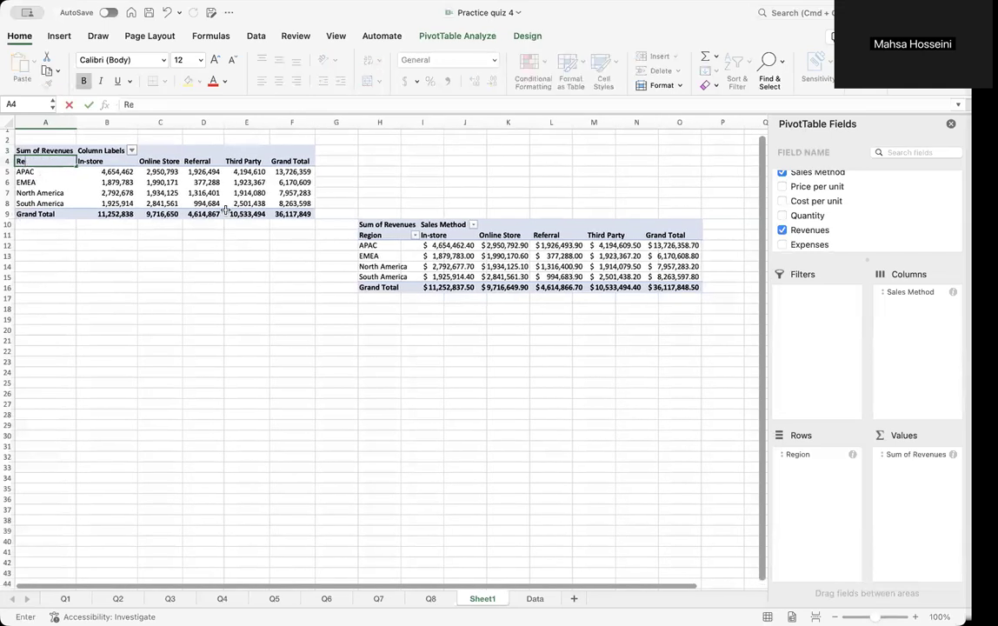
text(gion)
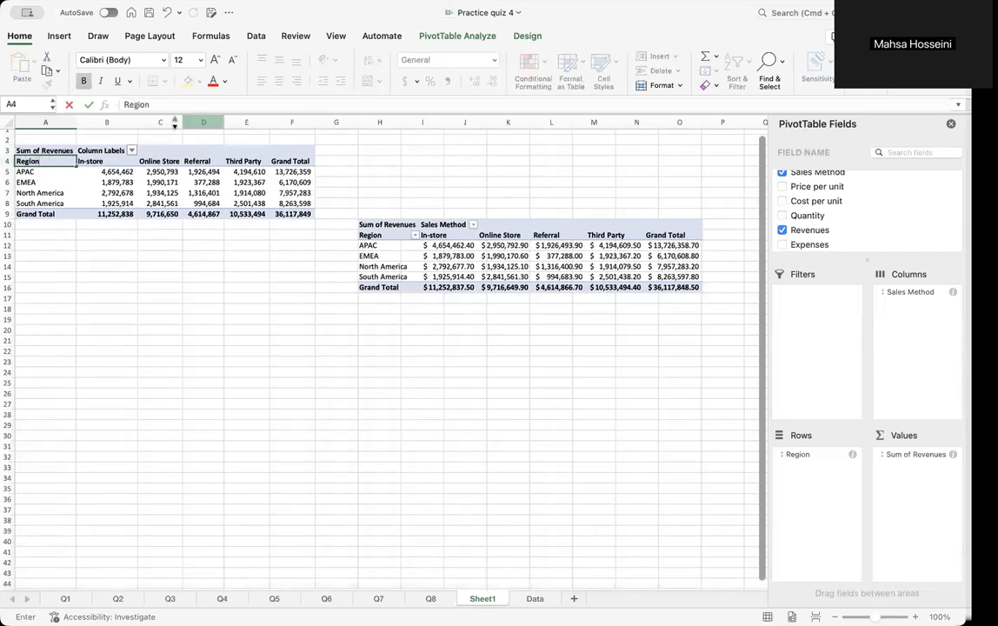
click(115, 150)
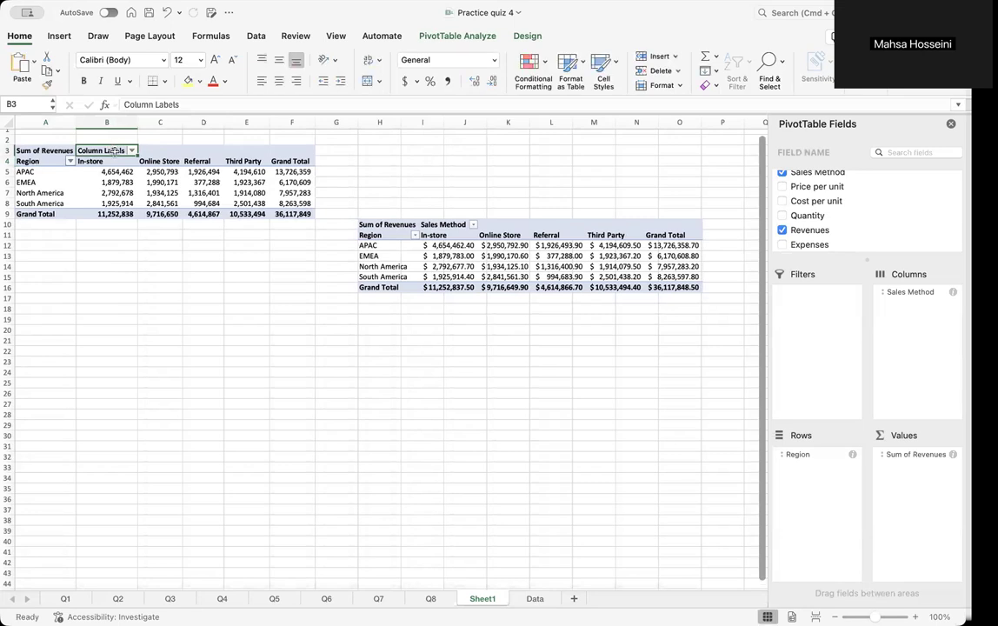
text(Sales Me)
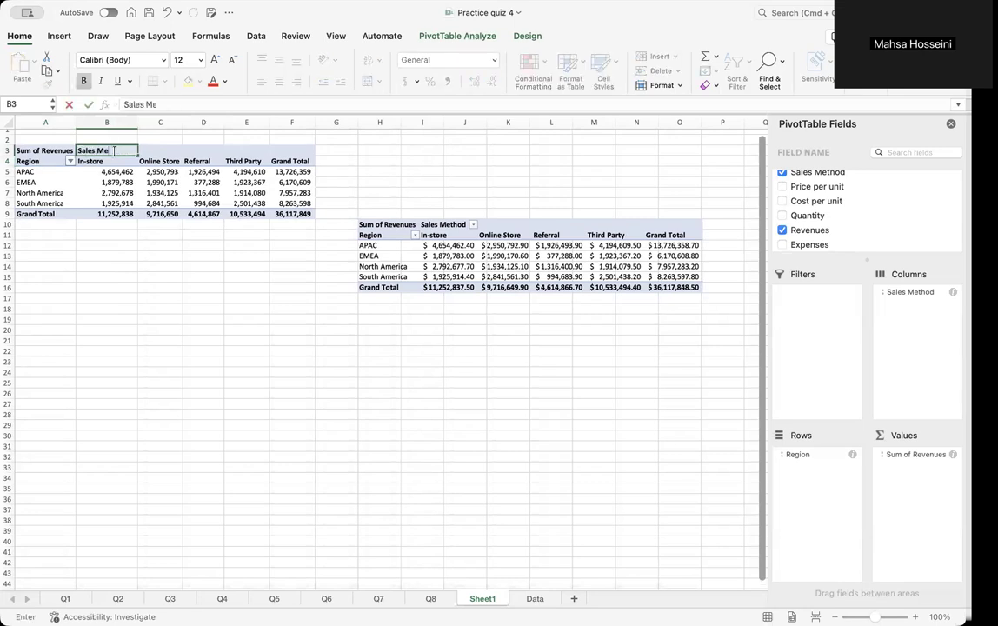
text(thod)
scroll(87, 186, down, 1)
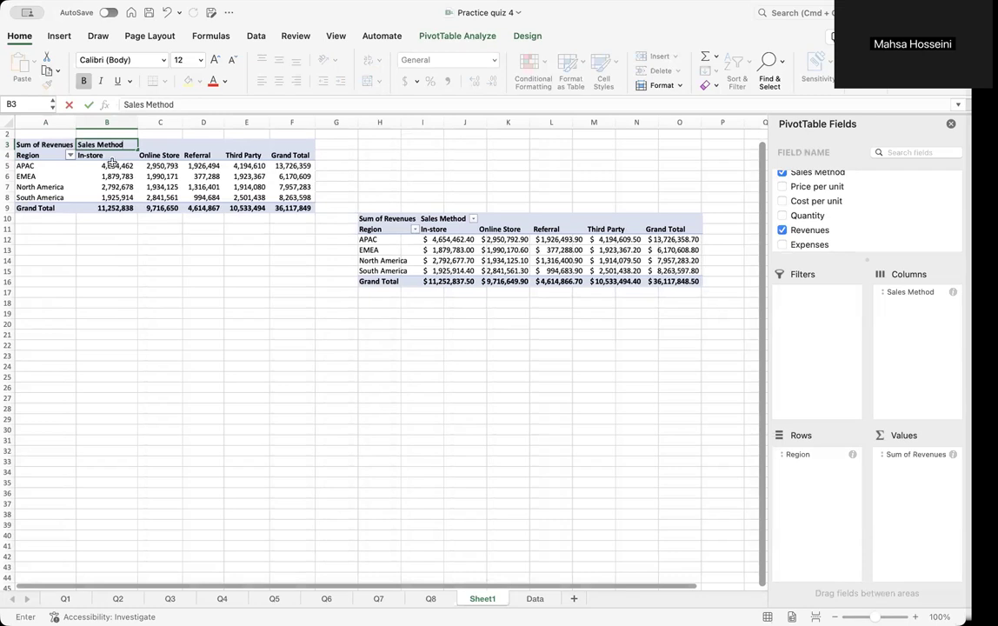
Step: Format the PivotTable's revenue values, including the grand totals, as Currency
scroll(111, 162, down, 1)
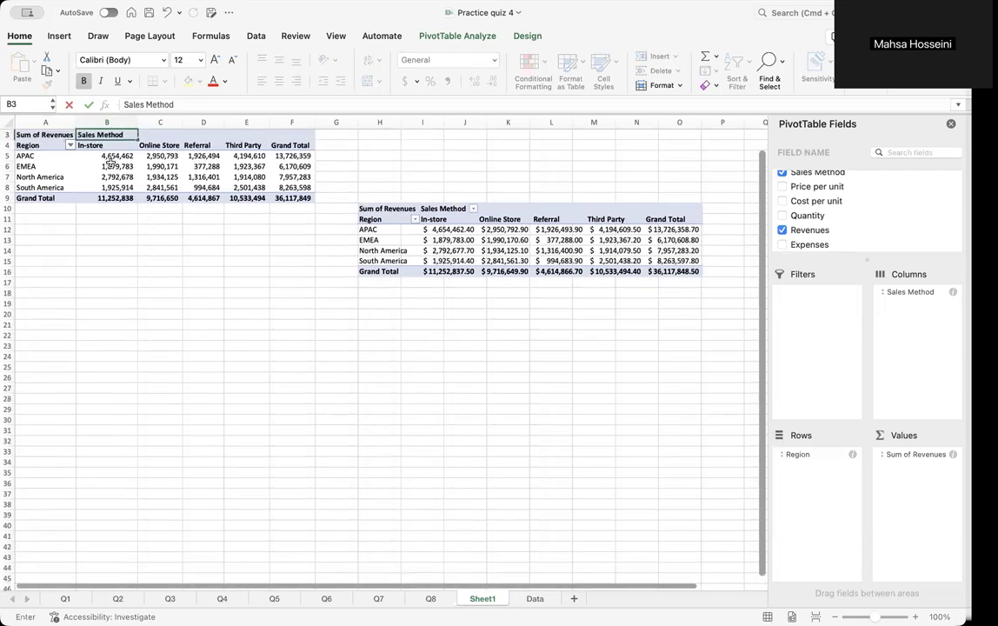
drag(108, 156, 305, 198)
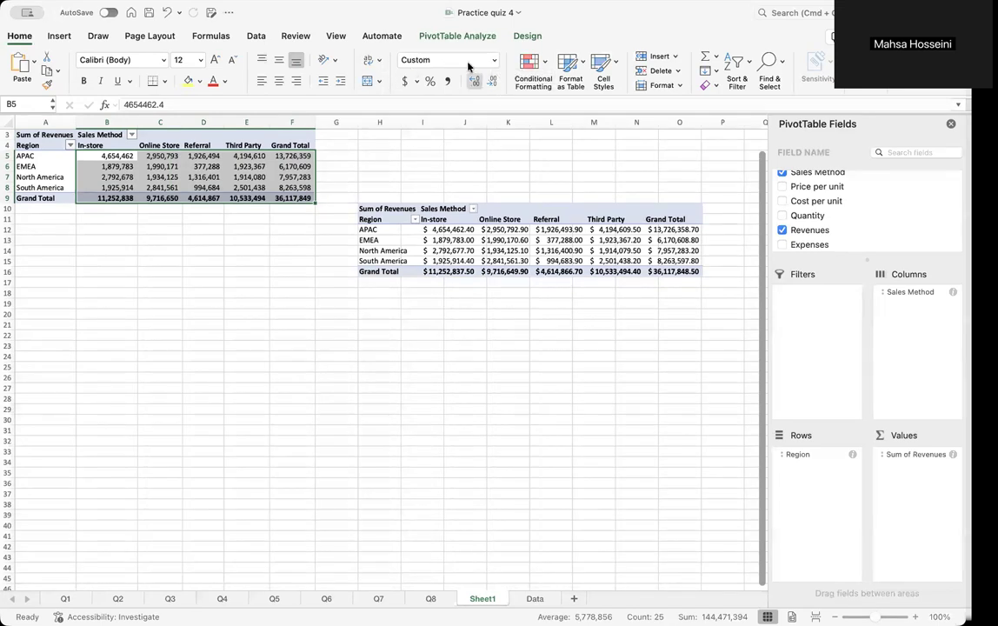
click(496, 60)
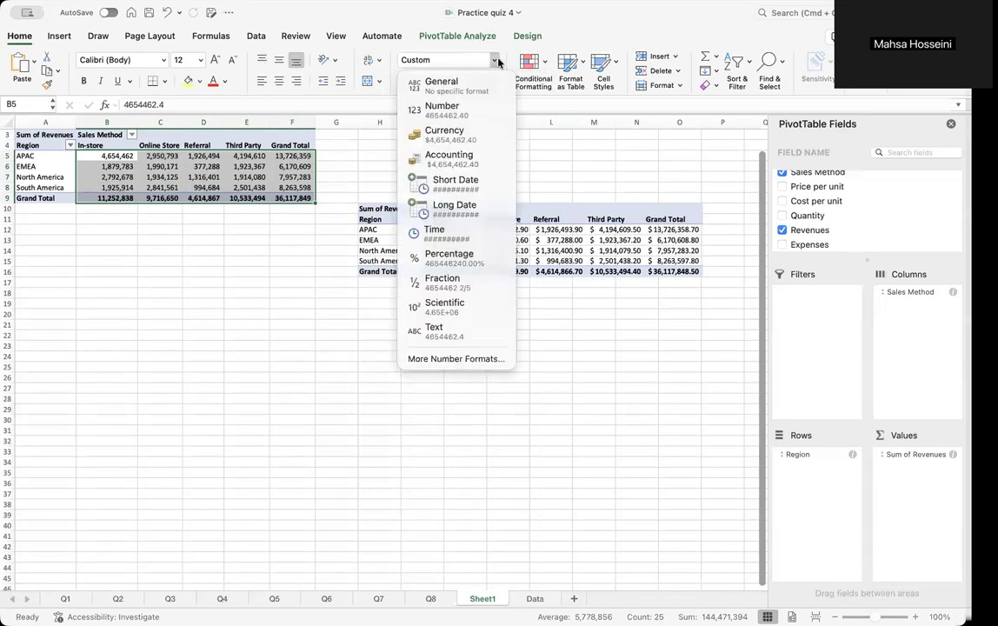
click(496, 60)
click(448, 59)
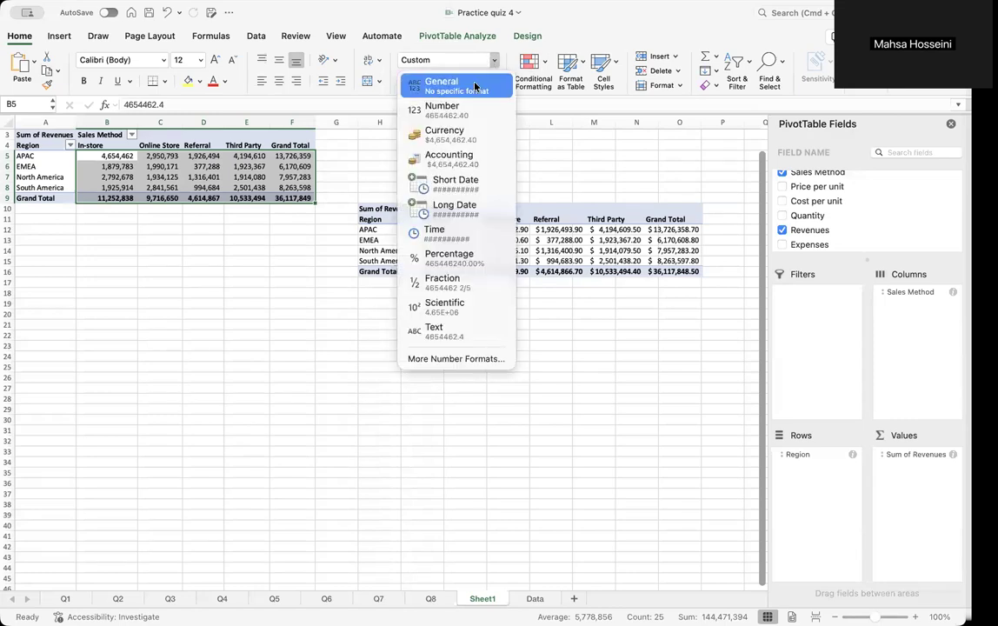
click(467, 133)
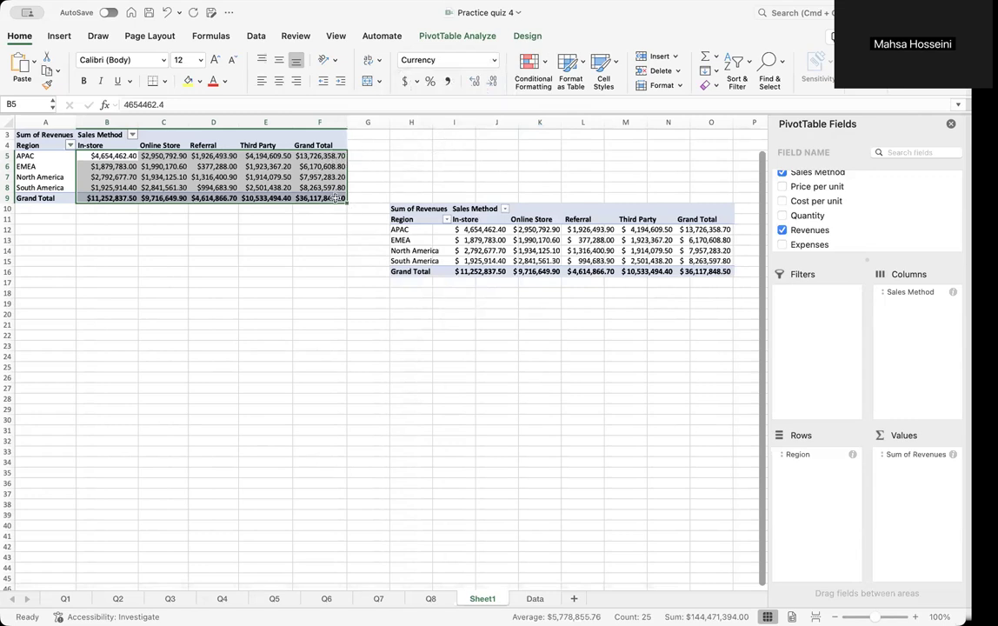
Step: Remove the two decimal places from the PivotTable's revenue values and add them back
click(493, 84)
click(493, 84)
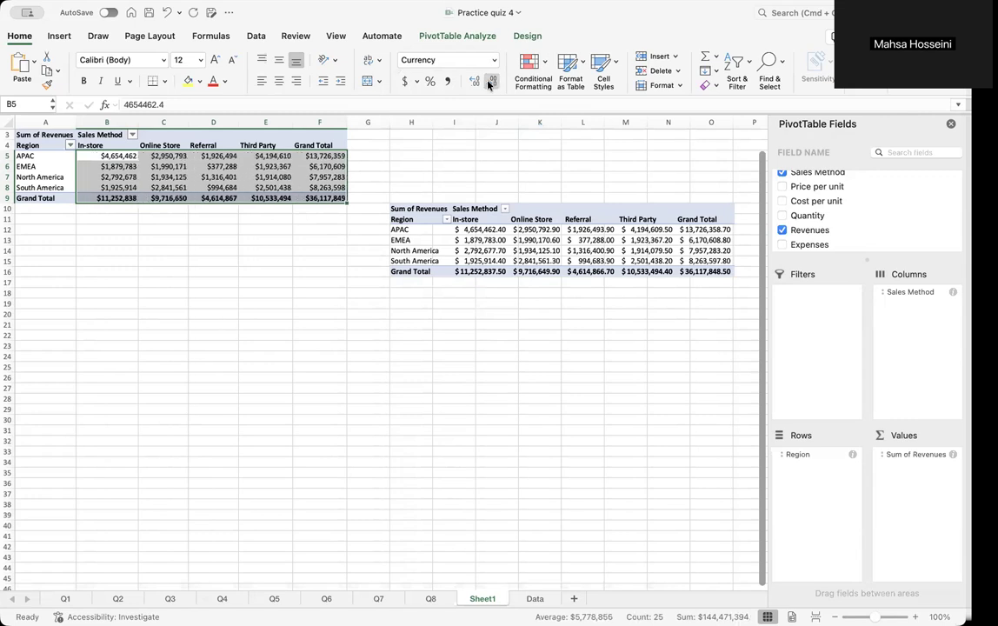
click(474, 84)
click(474, 84)
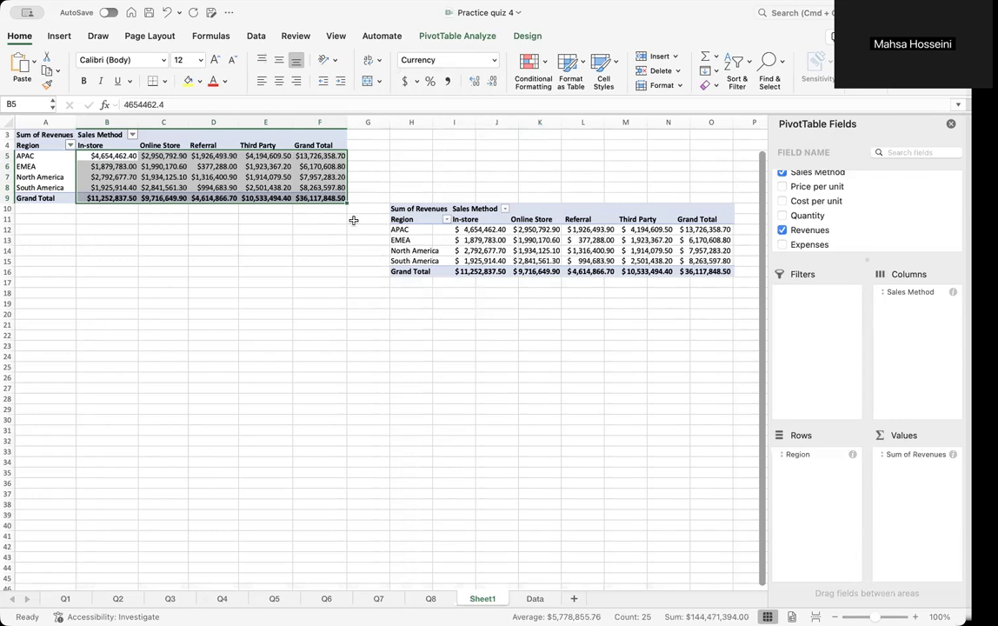
Step: Move the expected-result picture up beside the PivotTable and rename Sheet1 as "Q1 solved"
drag(512, 275, 488, 180)
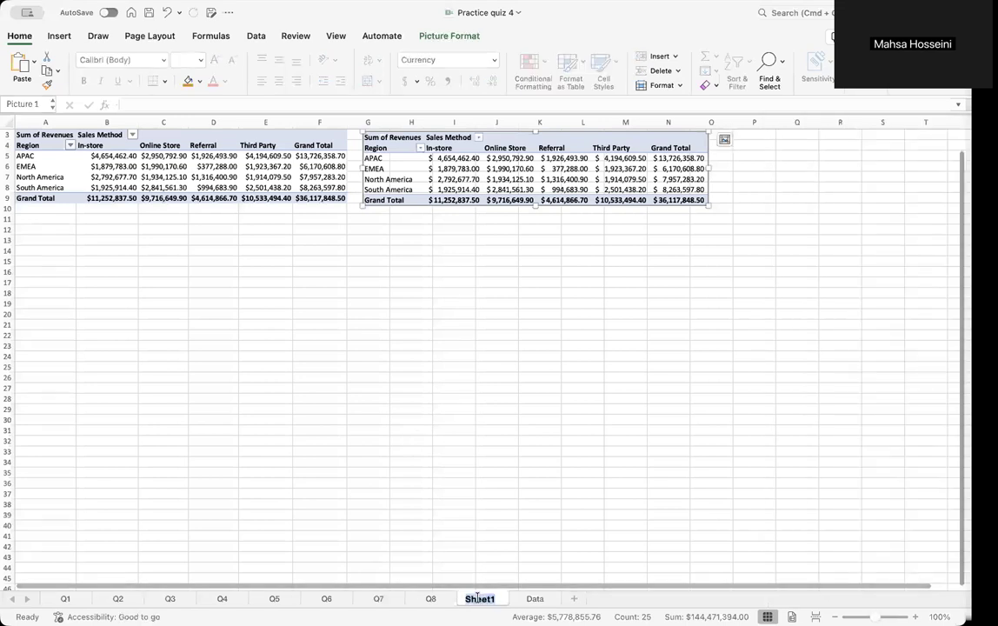
double_click(482, 598)
text(Q1)
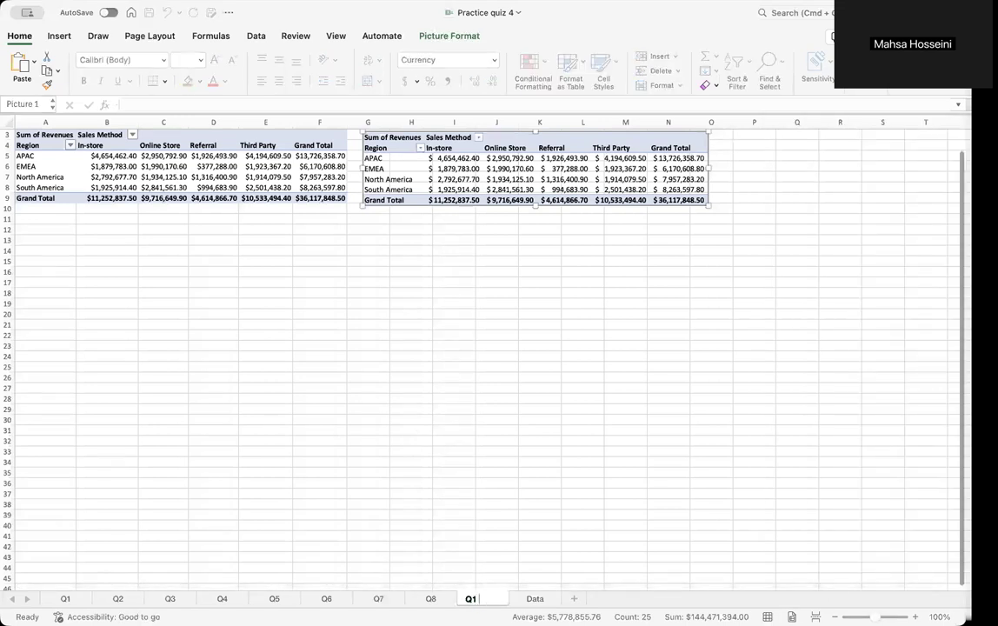
text( solved)
click(501, 296)
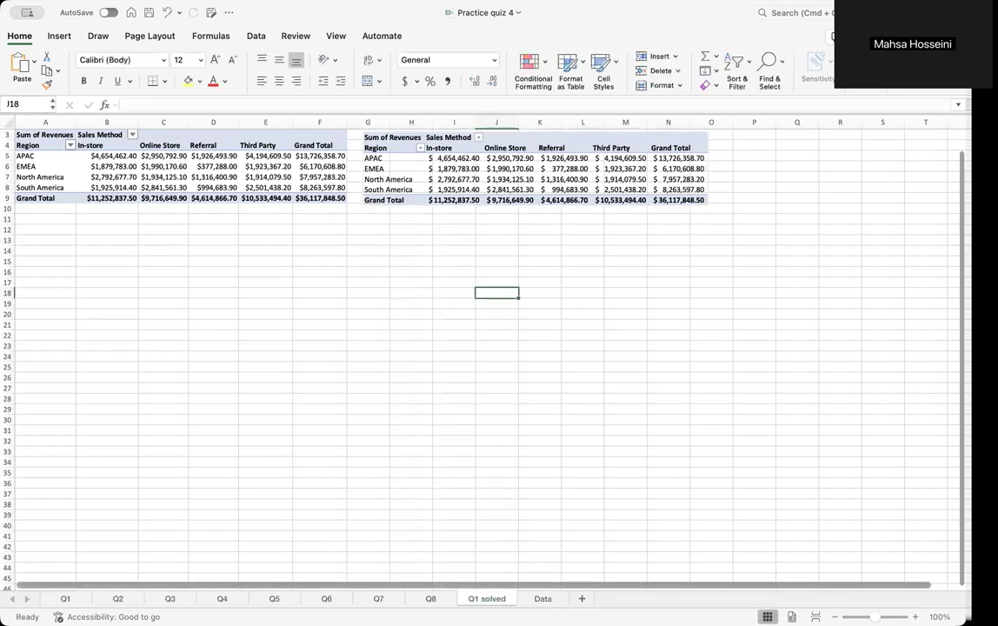
Step: Create a PivotTable for Q2 from the Dataset table on the Data sheet and place it in a new worksheet
click(541, 598)
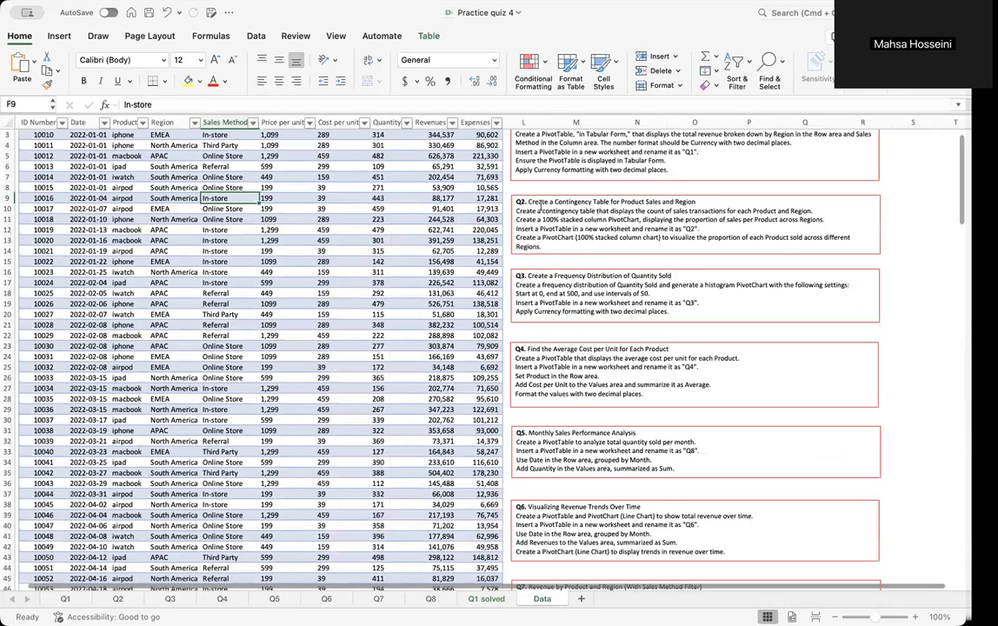
drag(714, 200, 597, 193)
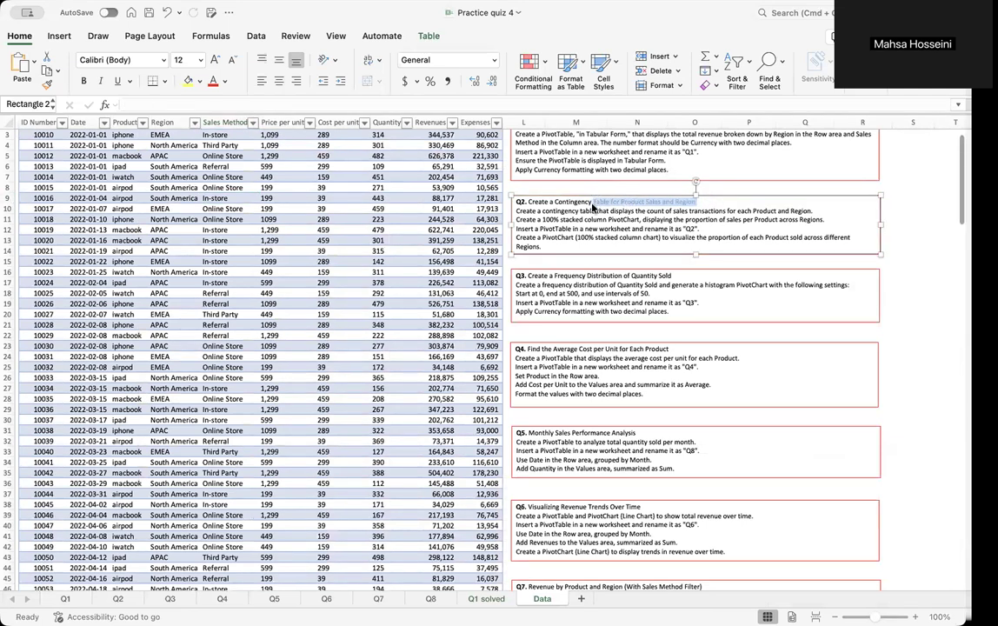
click(435, 219)
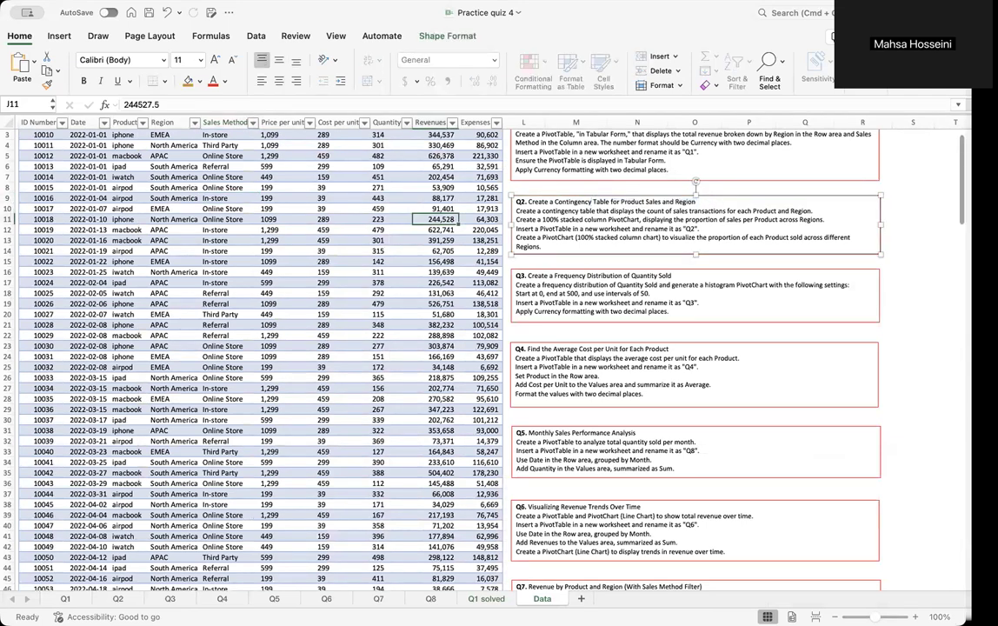
click(59, 37)
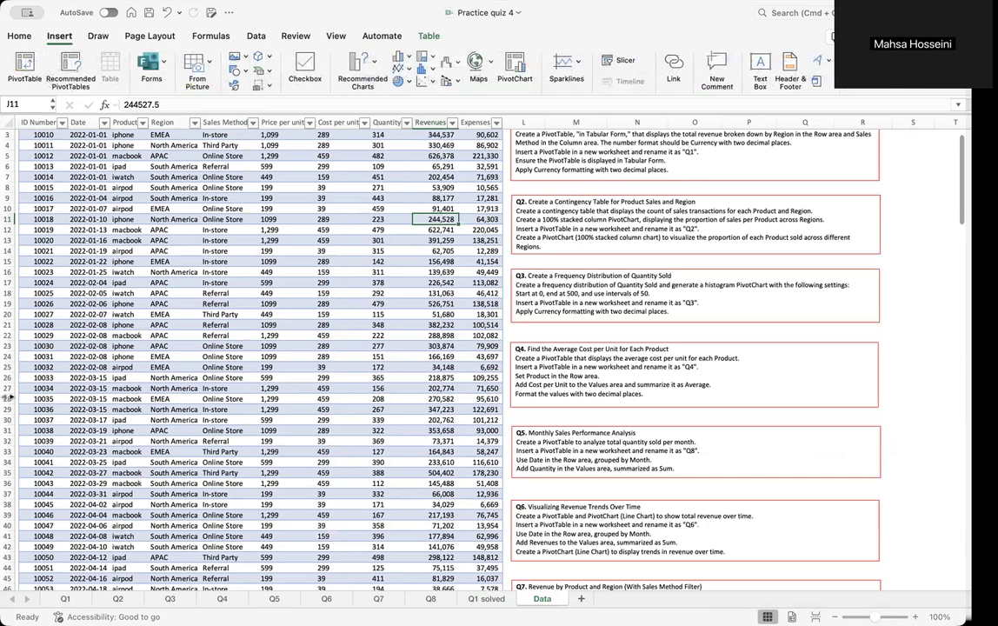
click(26, 68)
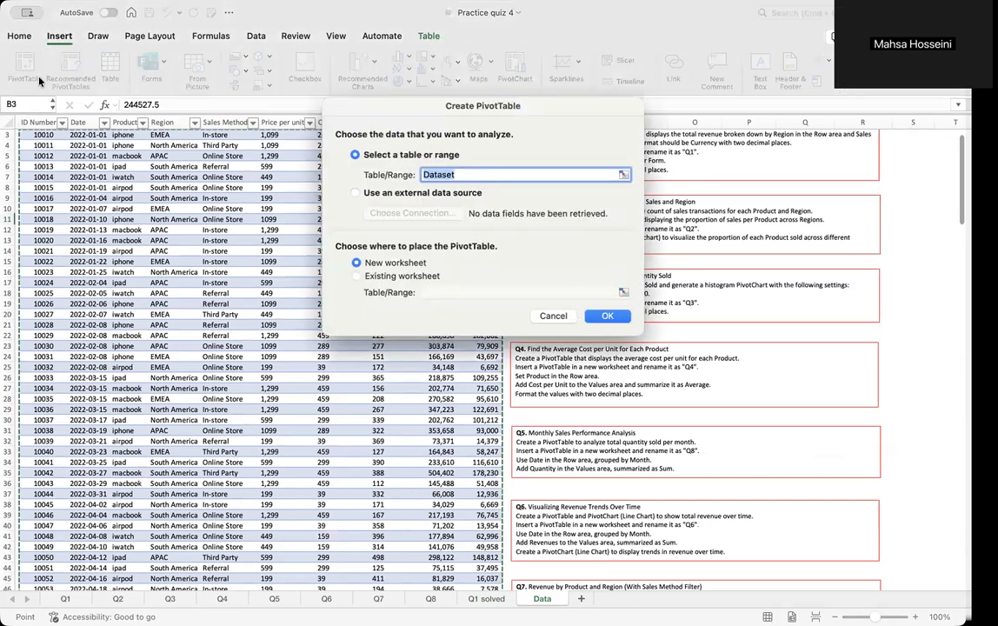
click(607, 316)
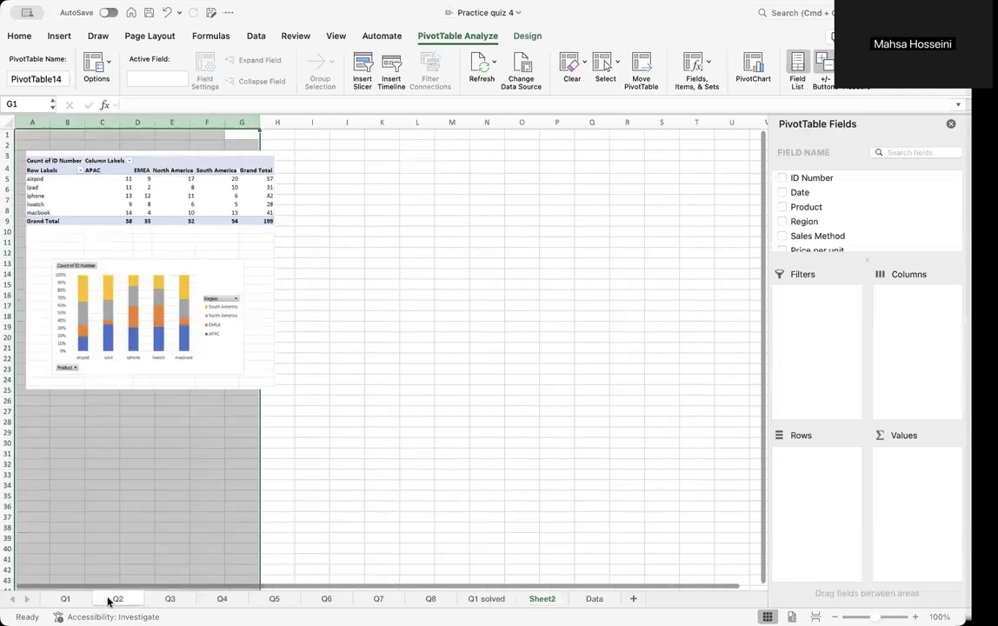
Step: Copy the expected-result picture from the Q2 sheet and paste it at cell E4 of Sheet2
click(108, 599)
click(209, 261)
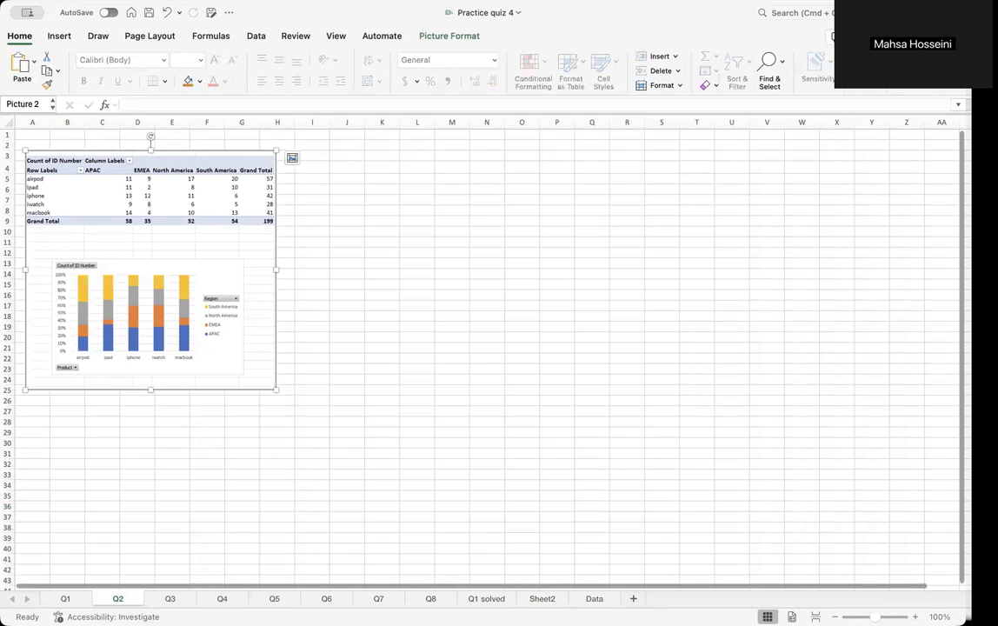
click(486, 599)
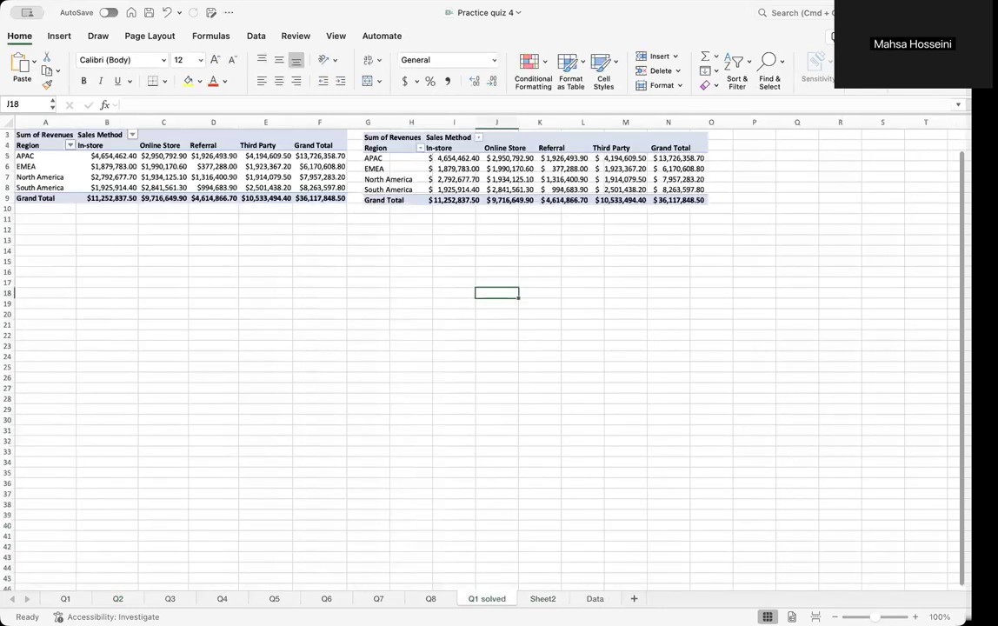
click(541, 599)
click(214, 165)
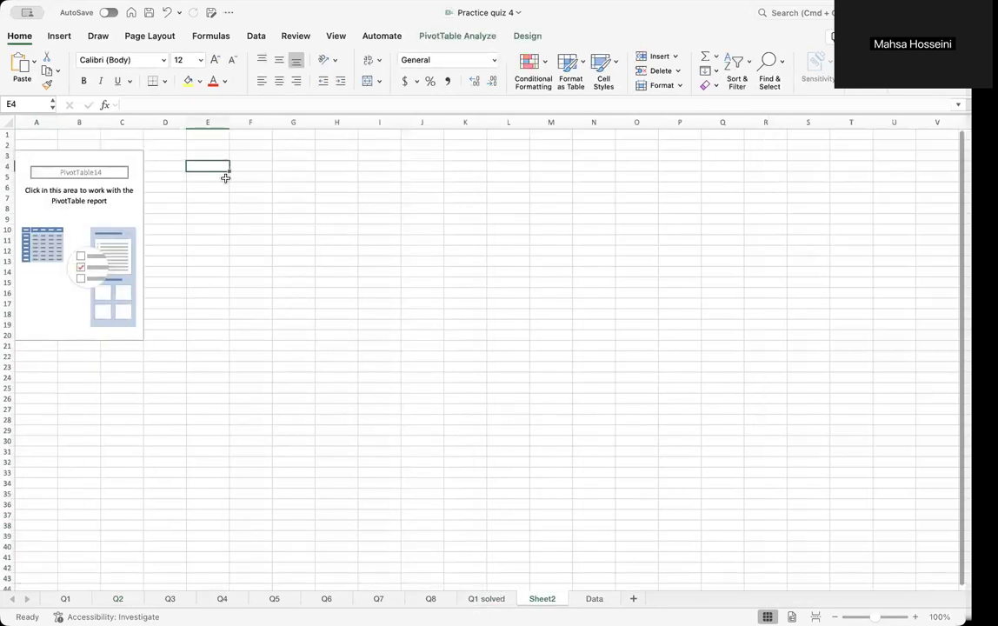
key(super+v)
Step: Add Product to the Rows and Region to the Columns of the Sheet2 PivotTable
click(37, 208)
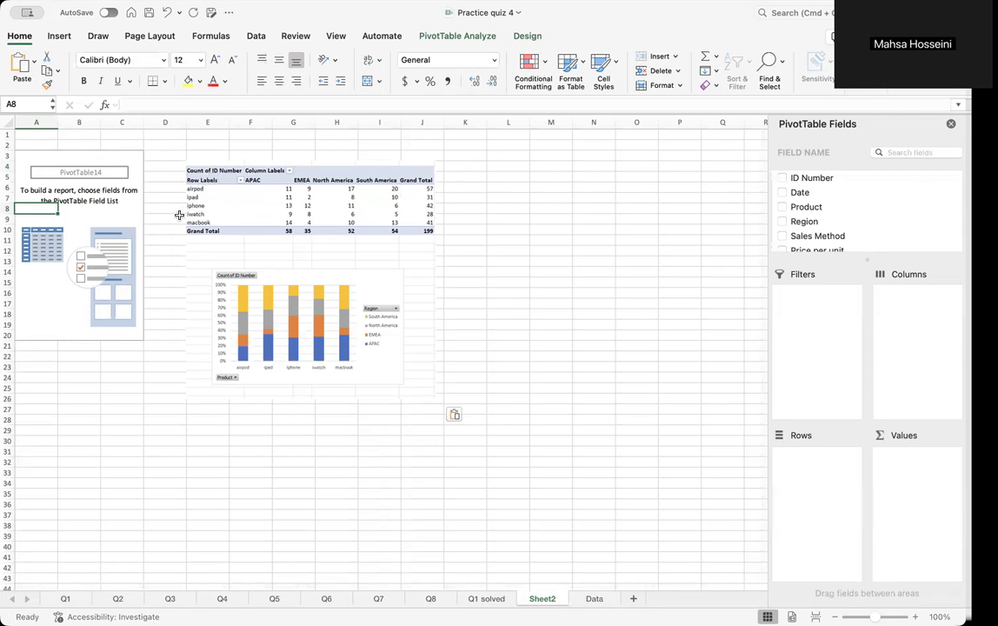
scroll(822, 229, down, 5)
scroll(822, 229, up, 4)
scroll(823, 229, up, 1)
scroll(823, 227, down, 5)
scroll(822, 226, up, 1)
scroll(842, 214, up, 3)
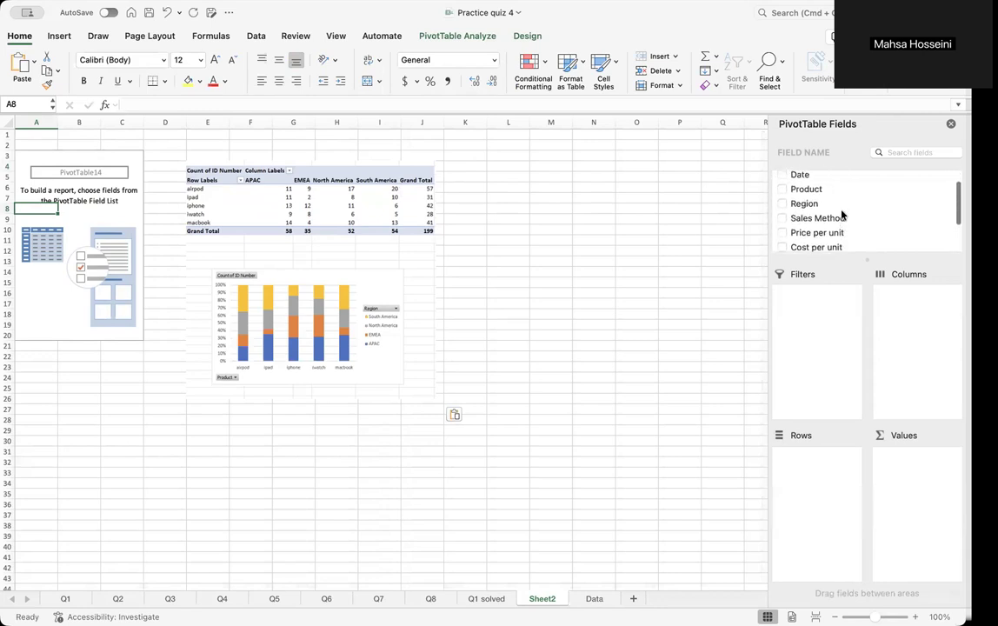
drag(811, 199, 827, 480)
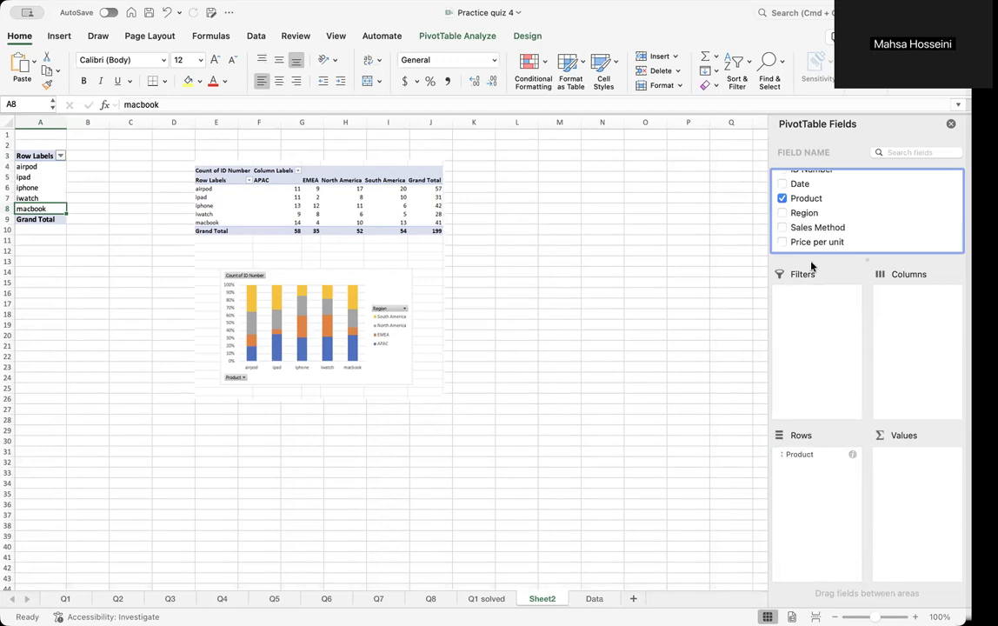
drag(842, 289, 927, 342)
Step: Move the expected-result picture clear of the PivotTable and add ID Number to Values
drag(364, 171, 528, 161)
click(231, 196)
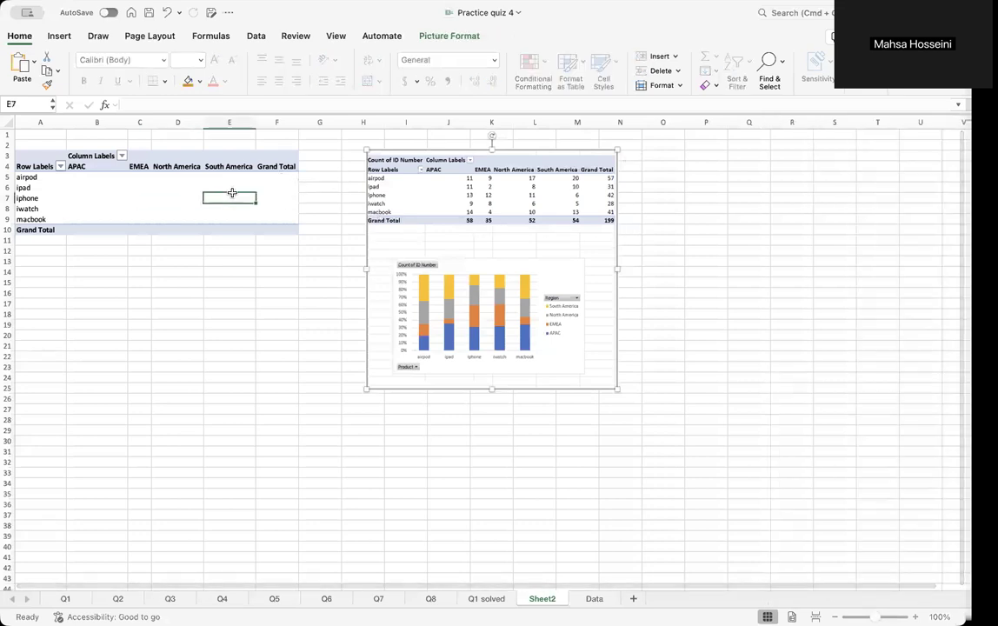
drag(830, 174, 927, 479)
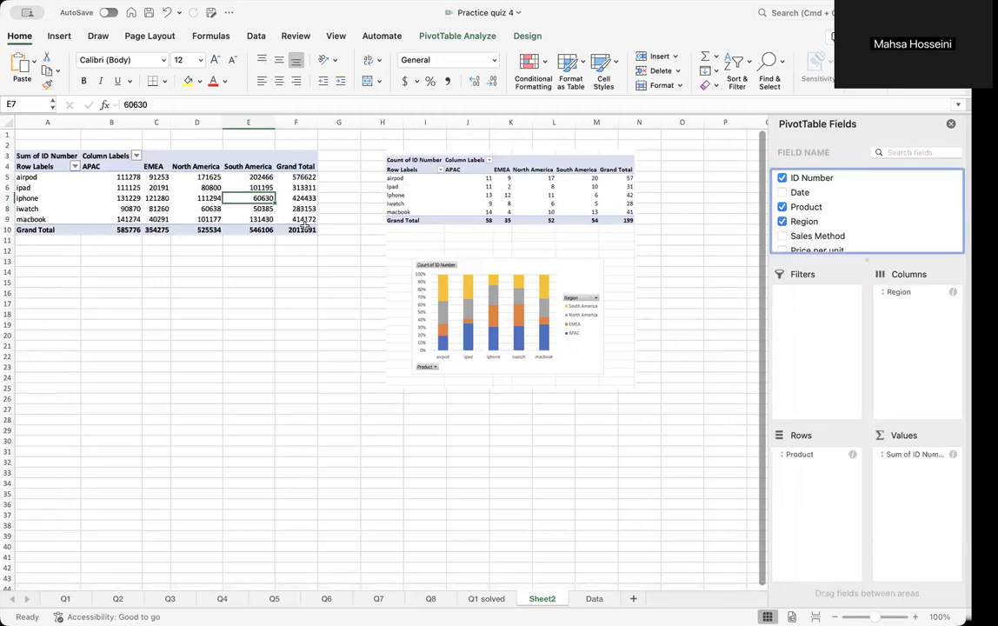
Step: Change the ID Number value field to be summarized by Count
scroll(222, 221, down, 2)
scroll(223, 221, right, 3)
scroll(221, 253, left, 3)
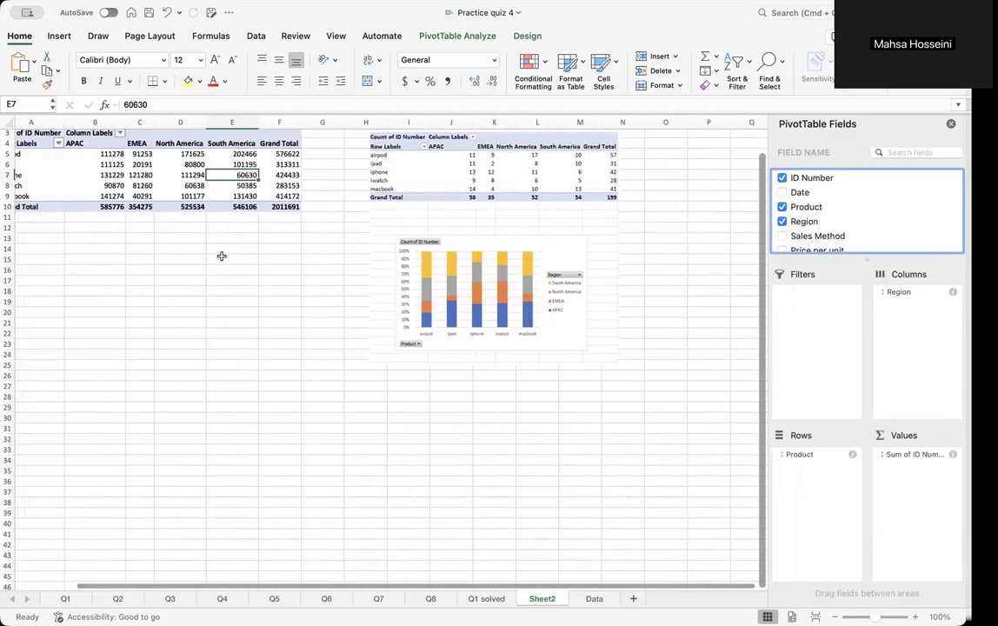
scroll(217, 331, up, 2)
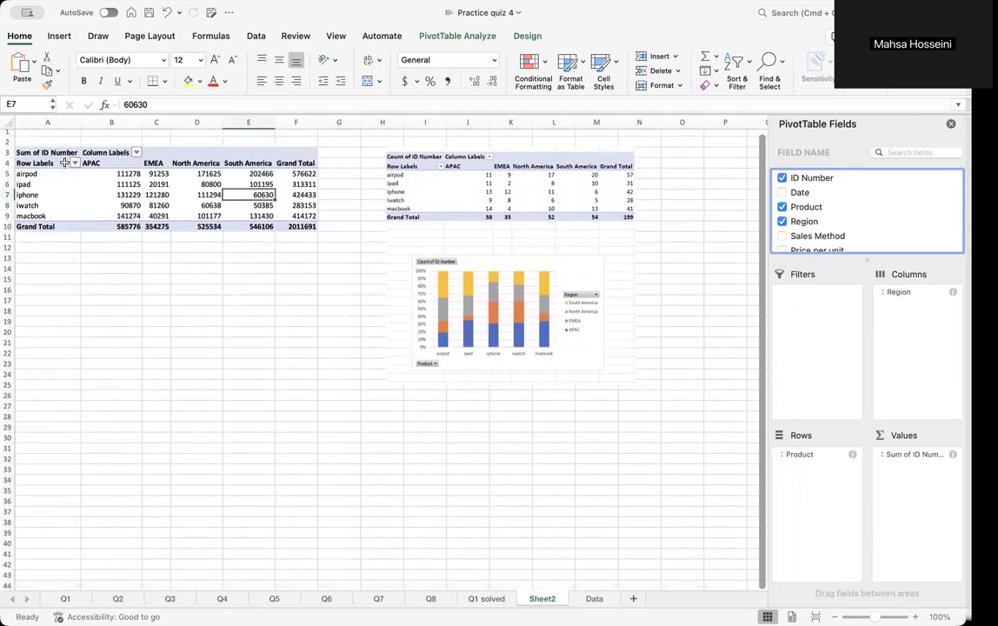
click(926, 458)
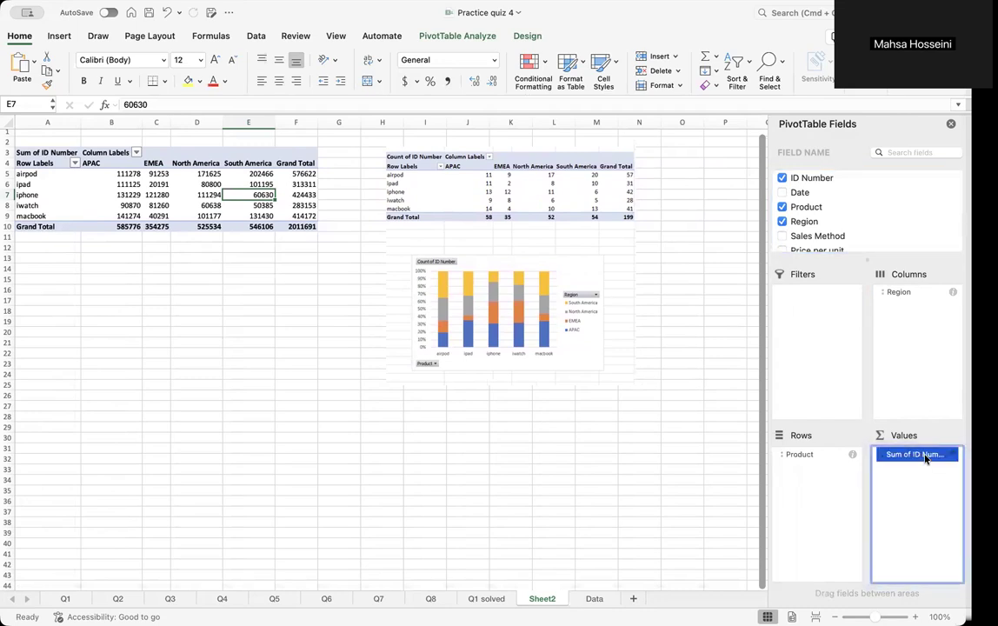
click(926, 459)
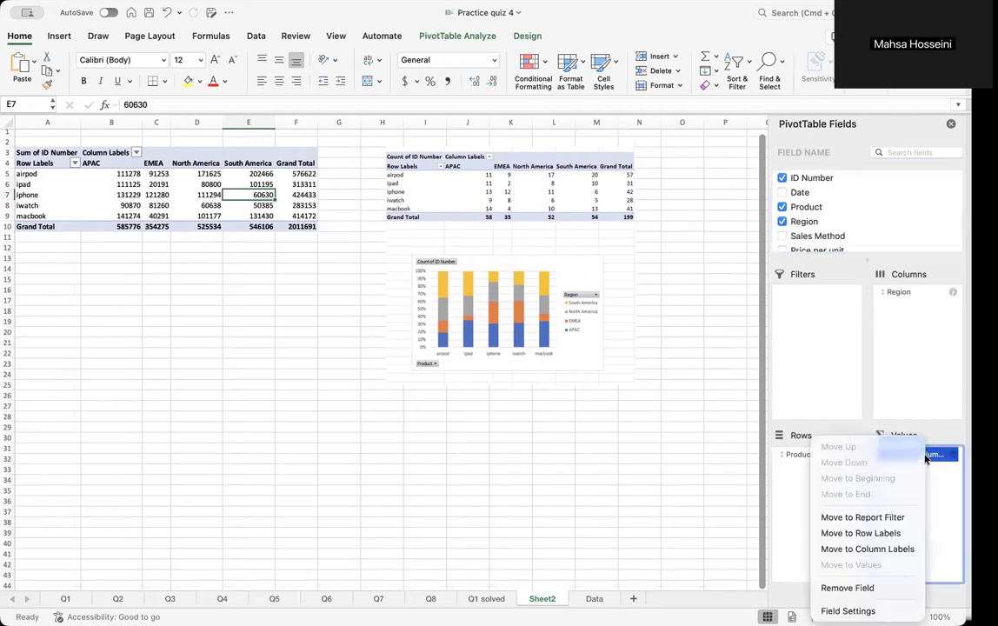
click(935, 470)
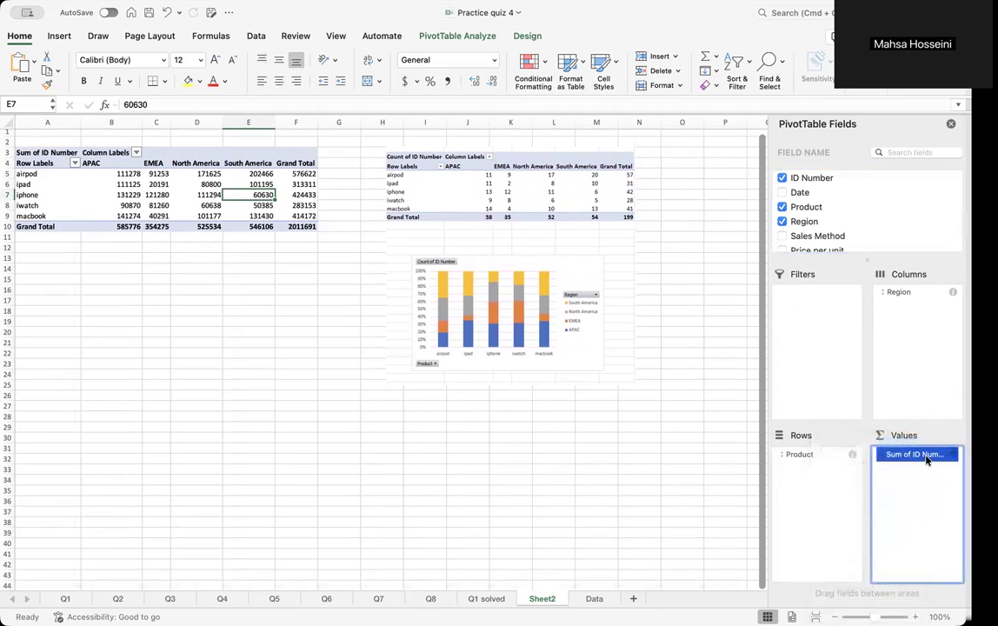
click(927, 459)
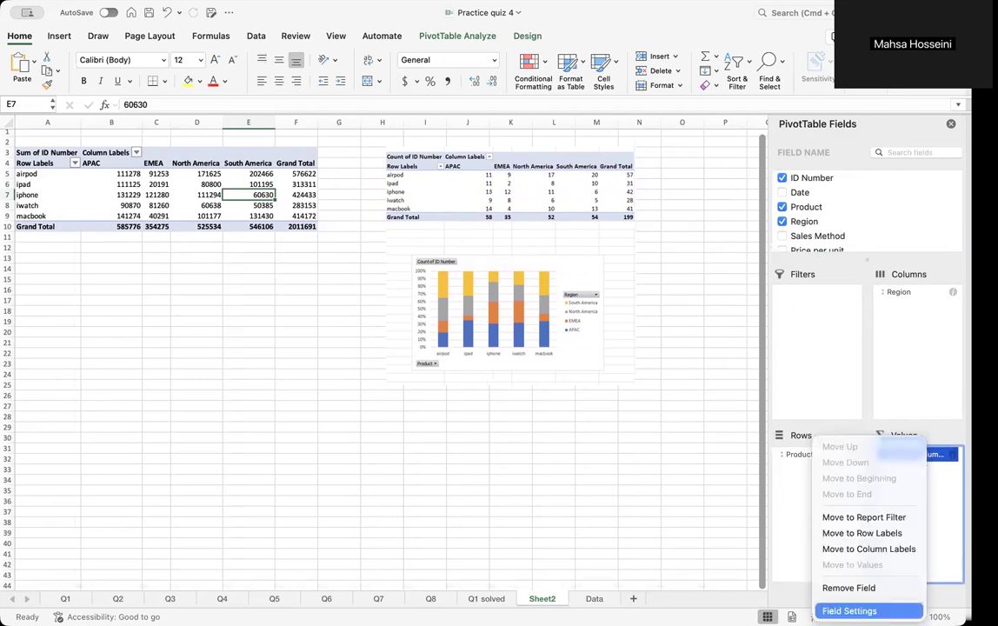
click(849, 610)
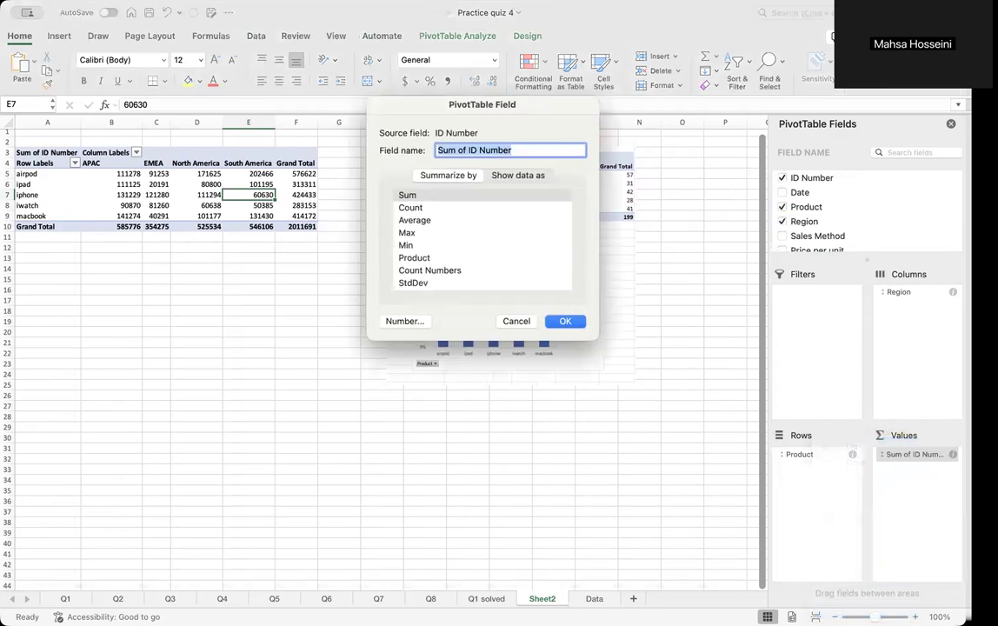
click(414, 207)
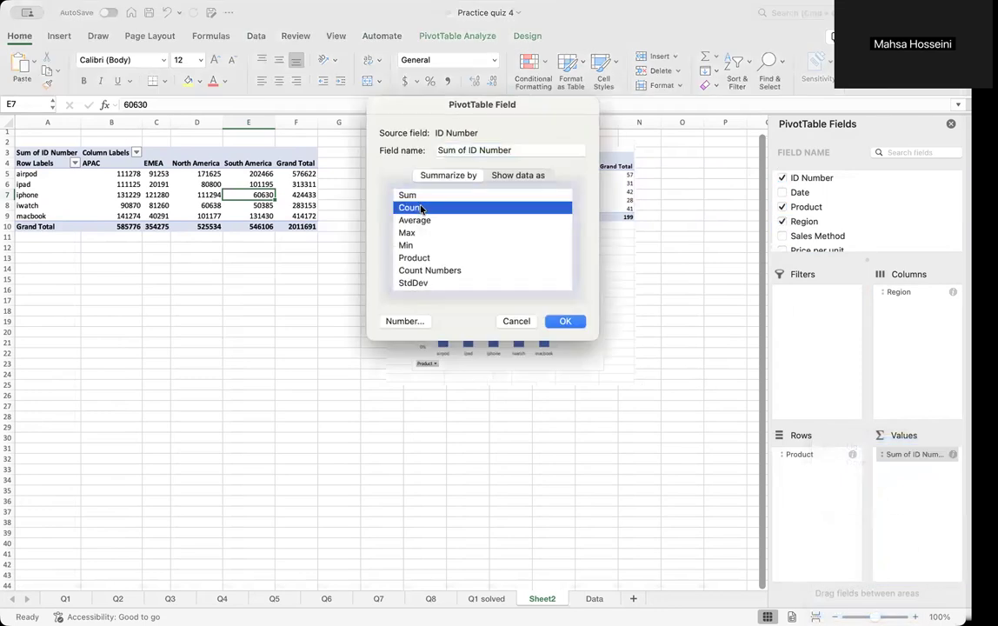
click(565, 322)
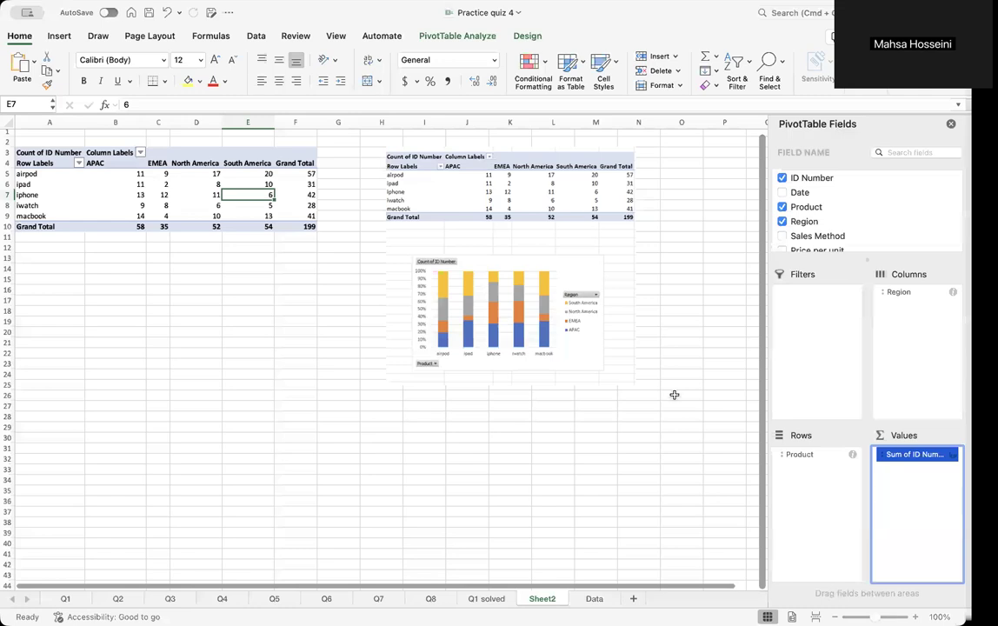
scroll(489, 382, down, 4)
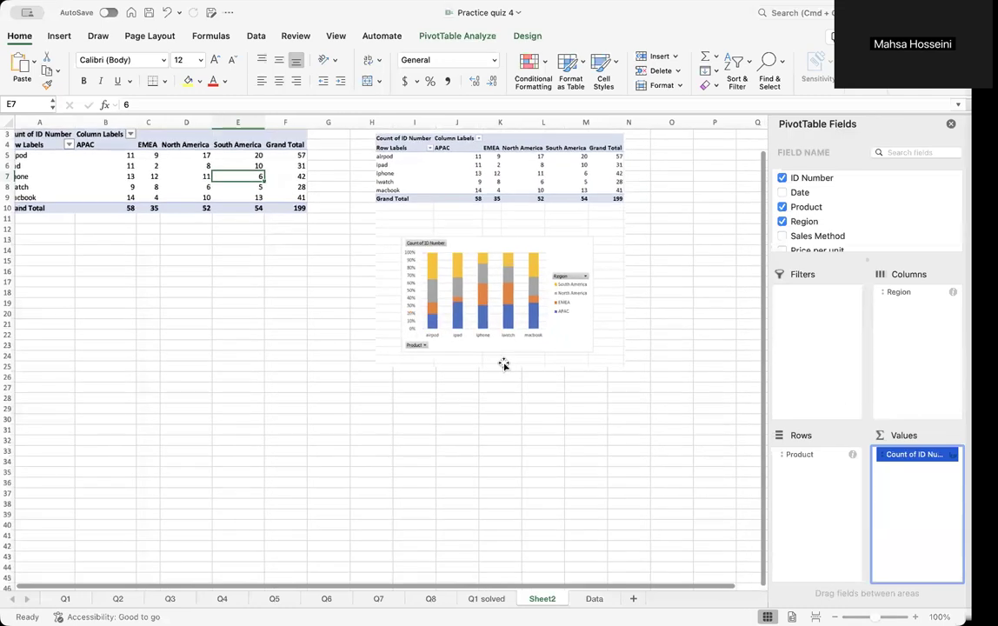
scroll(503, 360, right, 1)
scroll(371, 197, up, 1)
scroll(371, 198, left, 1)
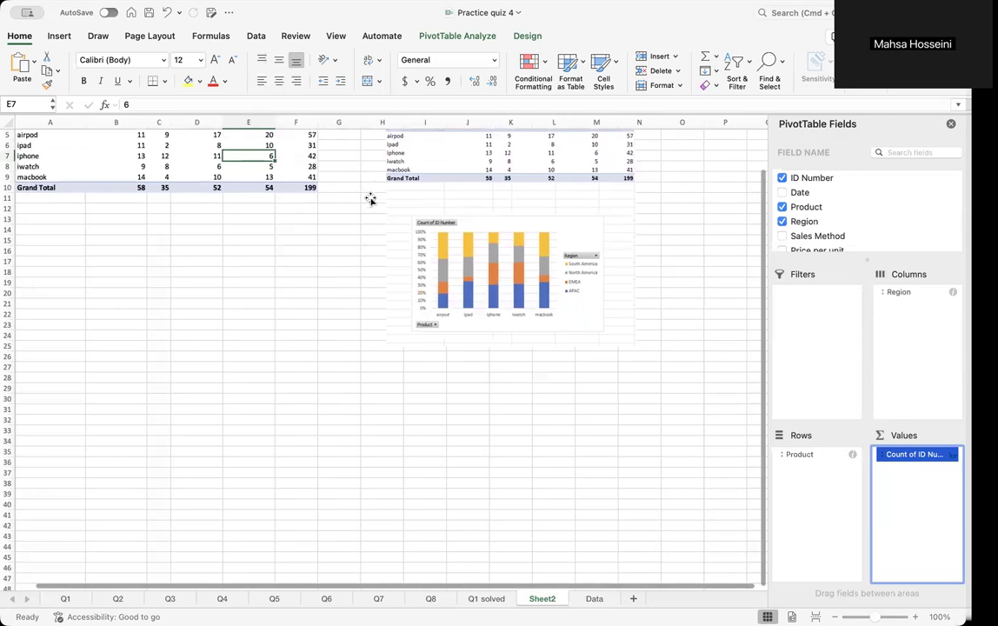
Step: Insert a PivotChart from the Product by Region PivotTable on Sheet2 and move it off the expected-result picture
scroll(369, 198, up, 4)
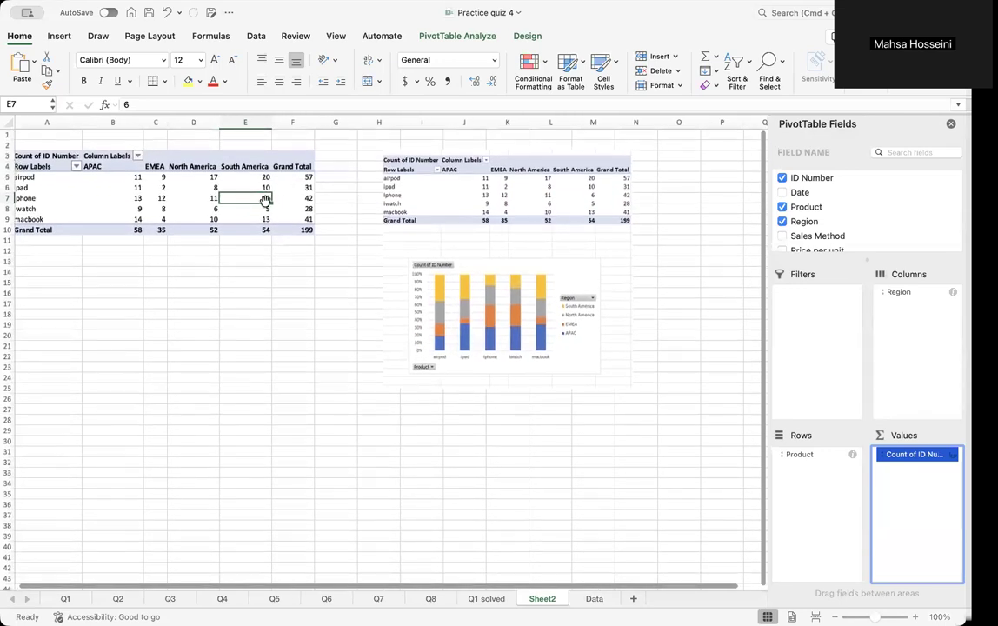
click(130, 199)
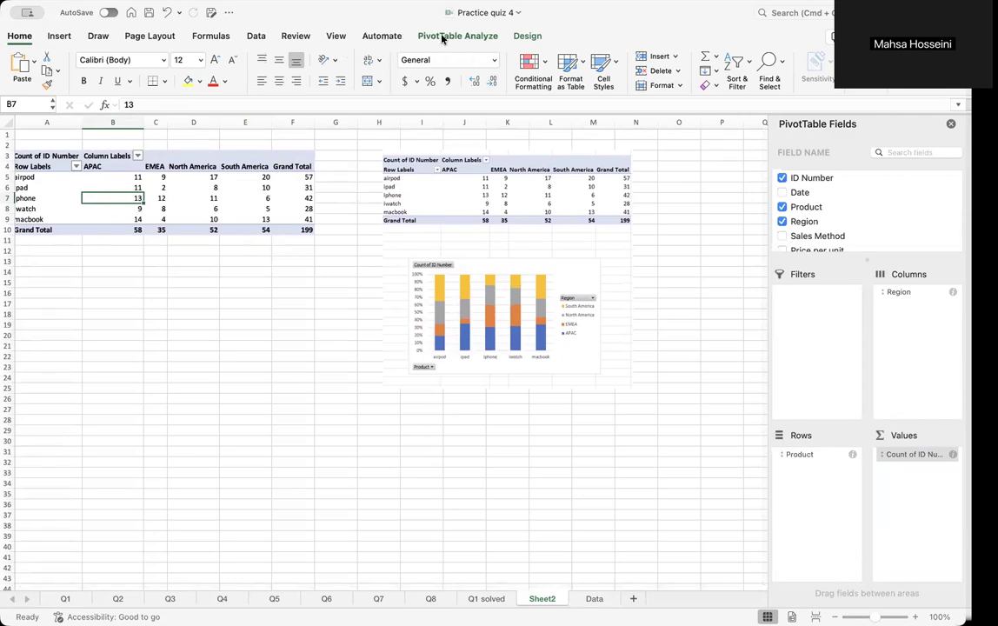
click(191, 198)
click(137, 207)
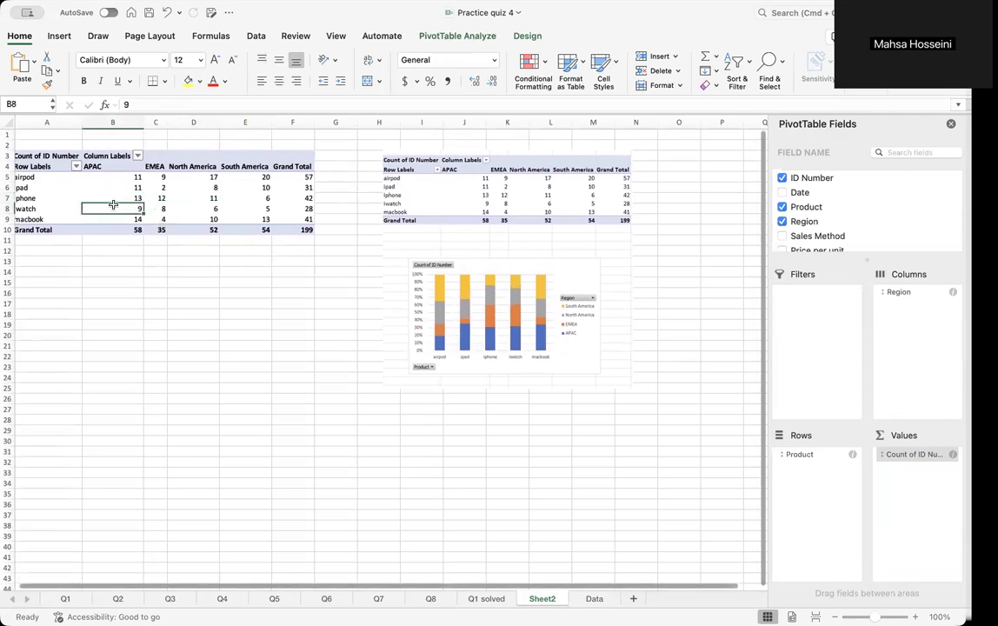
click(476, 37)
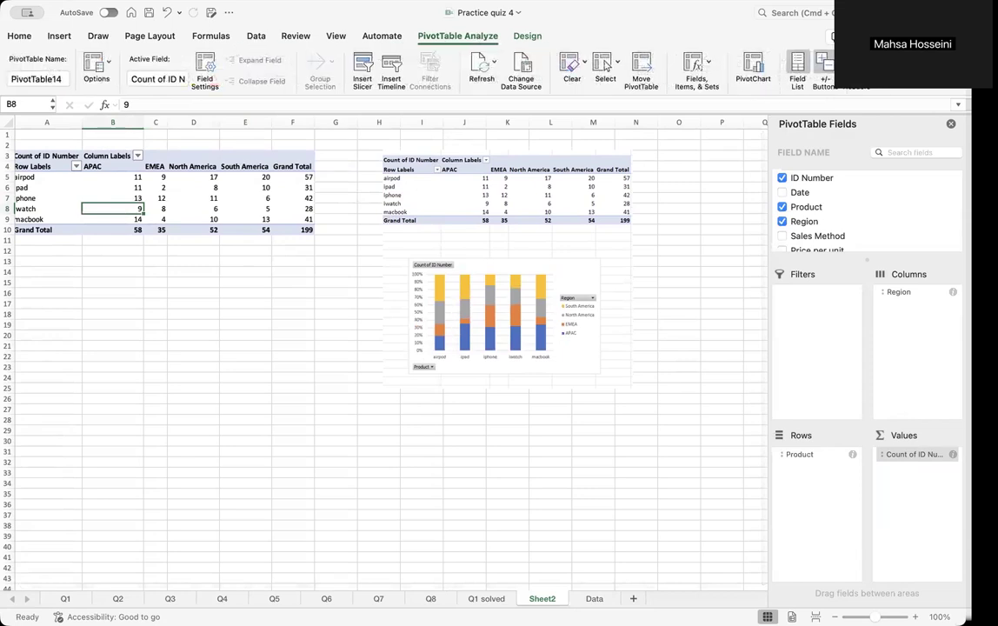
click(754, 67)
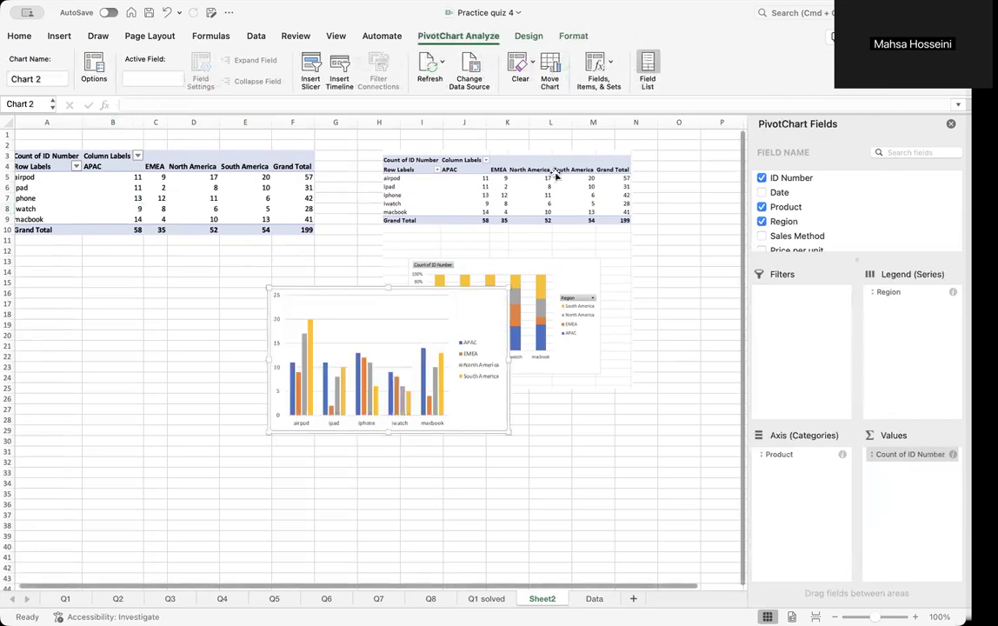
drag(485, 303, 375, 274)
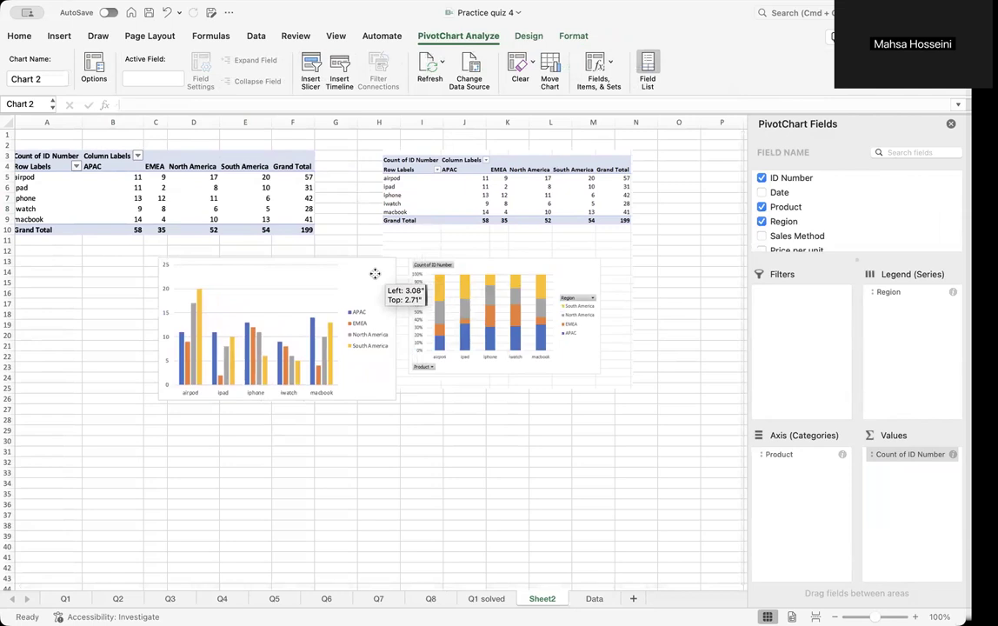
drag(374, 274, 372, 284)
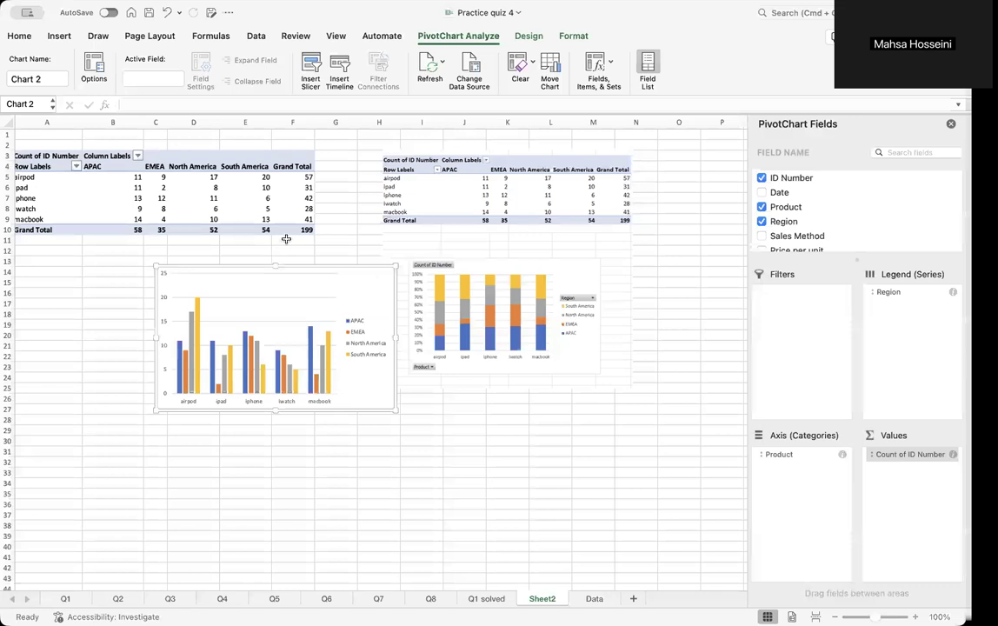
Step: Change the PivotChart type to 100% stacked column and place the chart directly beneath the PivotTable
click(527, 35)
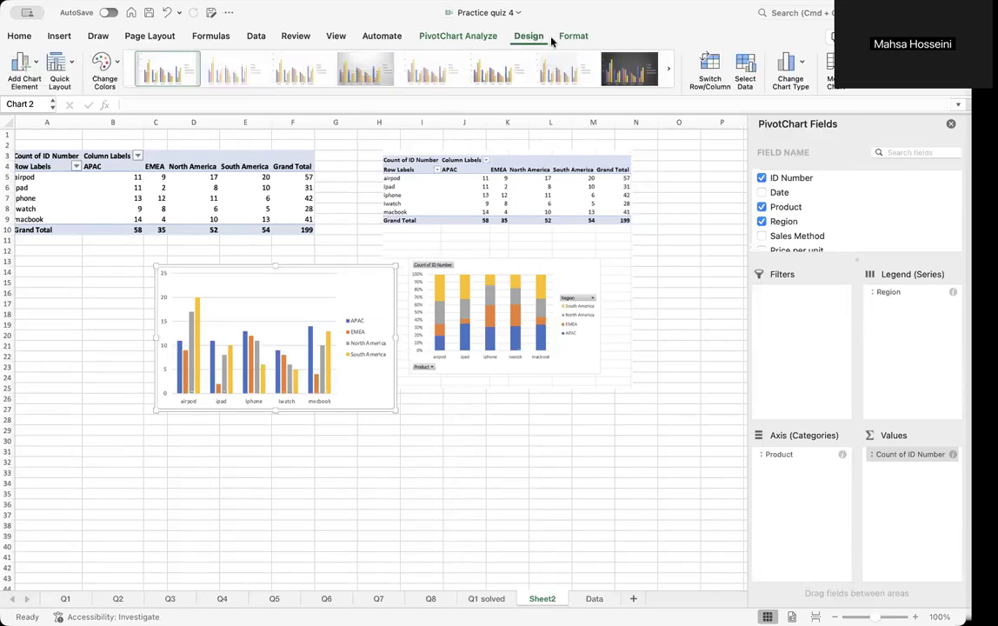
click(795, 58)
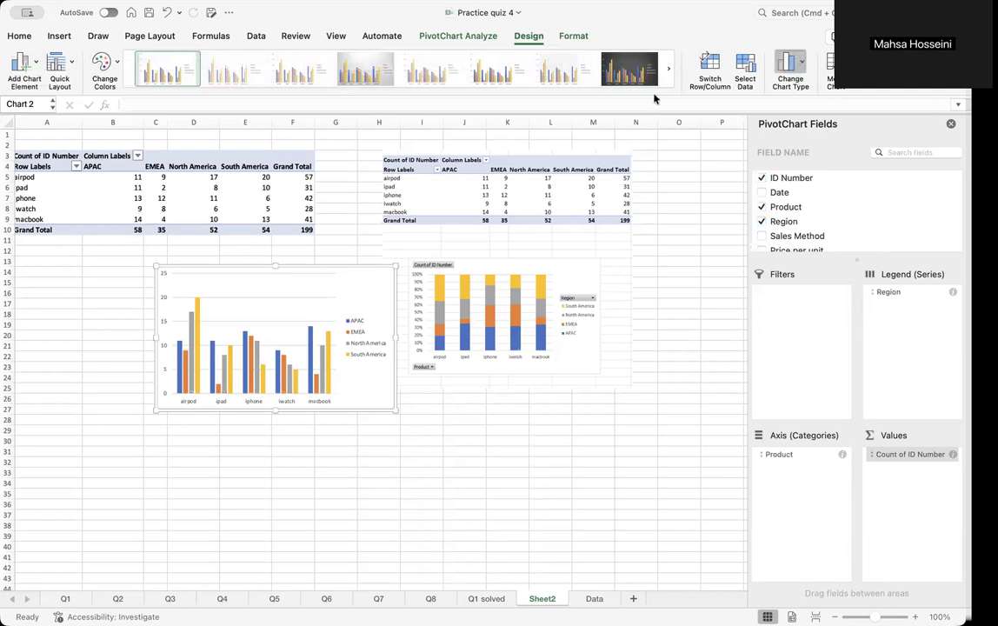
click(726, 131)
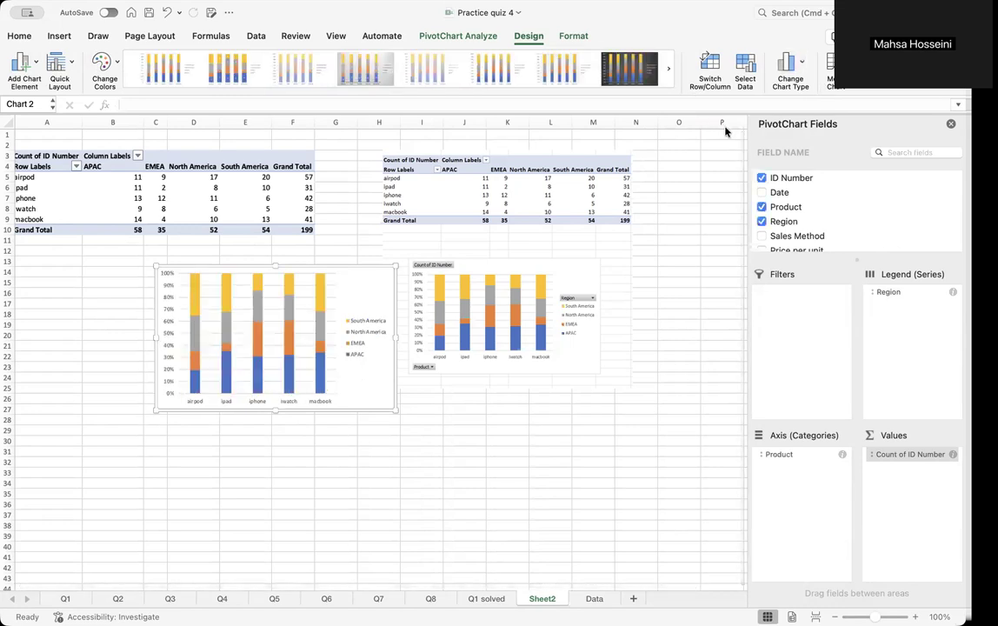
drag(385, 269, 266, 273)
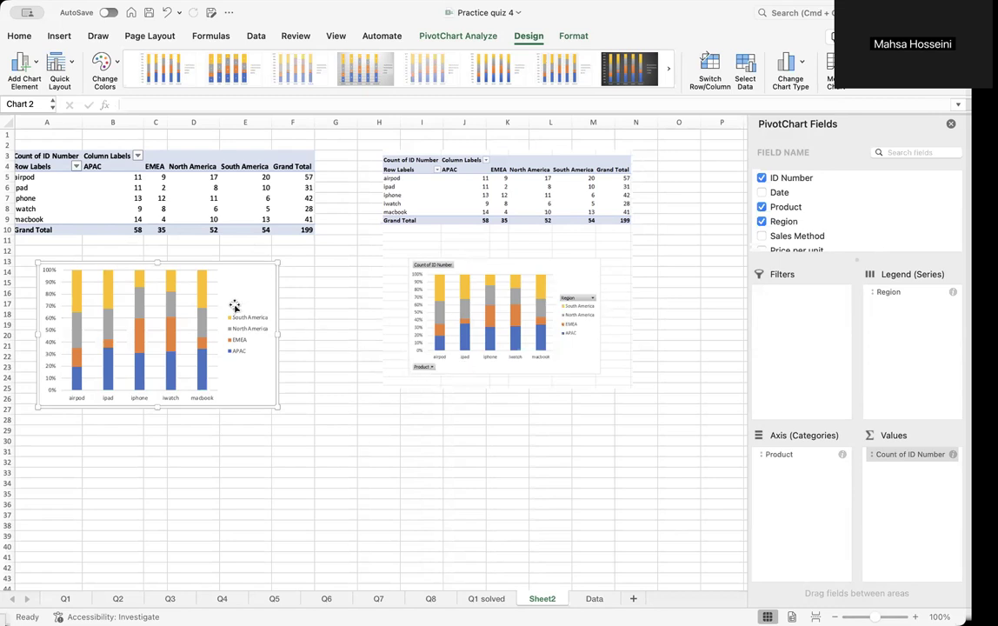
scroll(528, 257, right, 1)
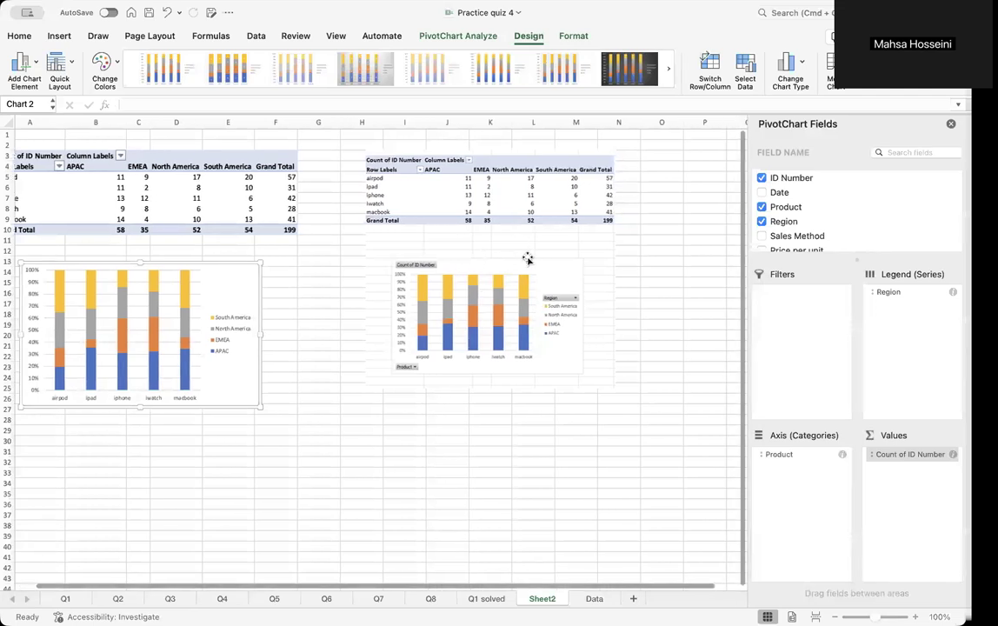
scroll(533, 266, right, 1)
scroll(538, 274, left, 2)
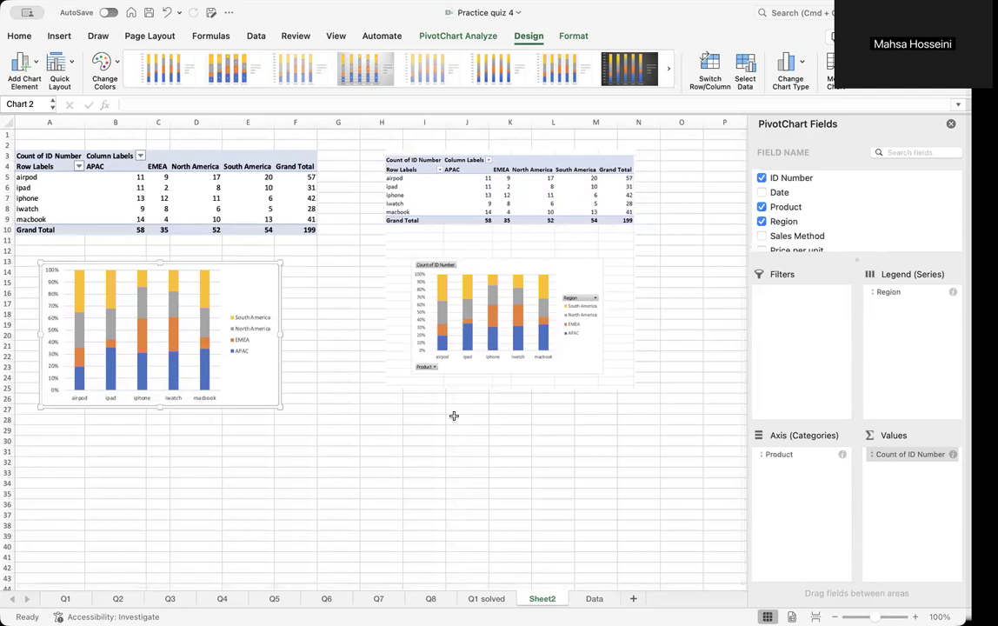
Step: Rename Sheet2 as "Q2 solved"
double_click(540, 599)
text(Q2)
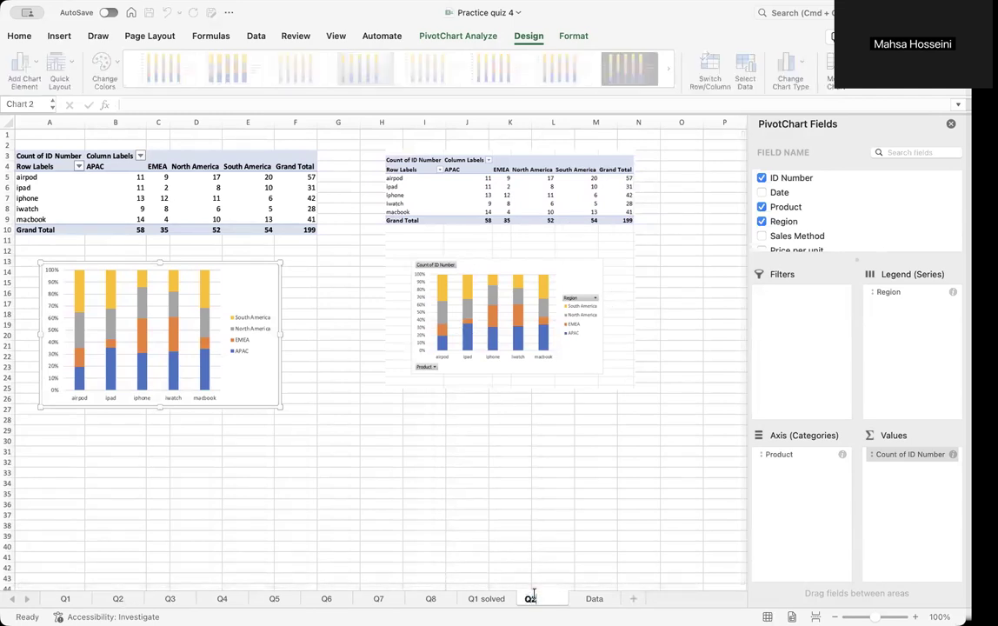
text( solved)
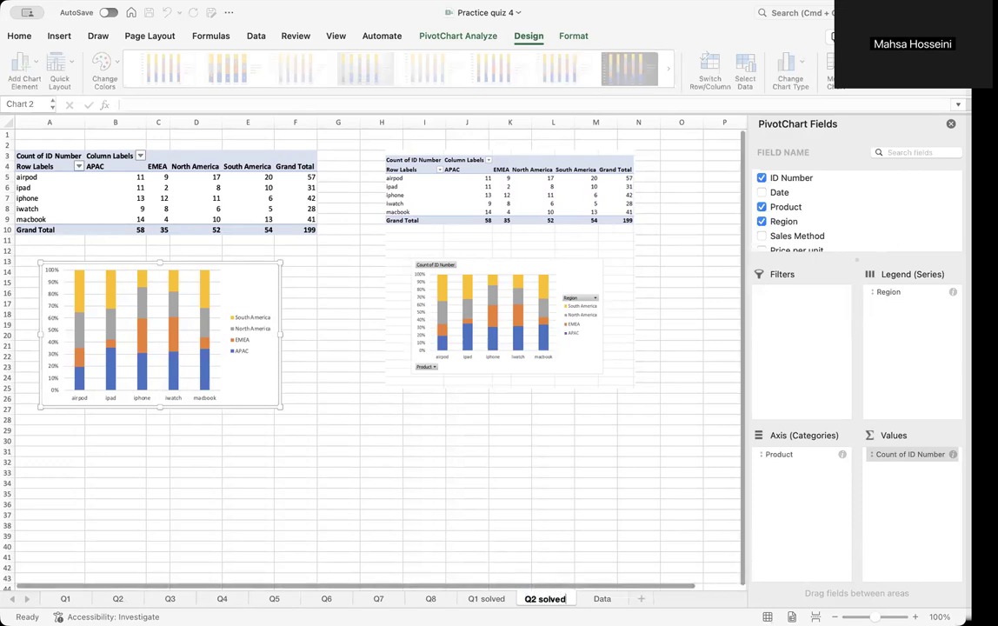
click(383, 452)
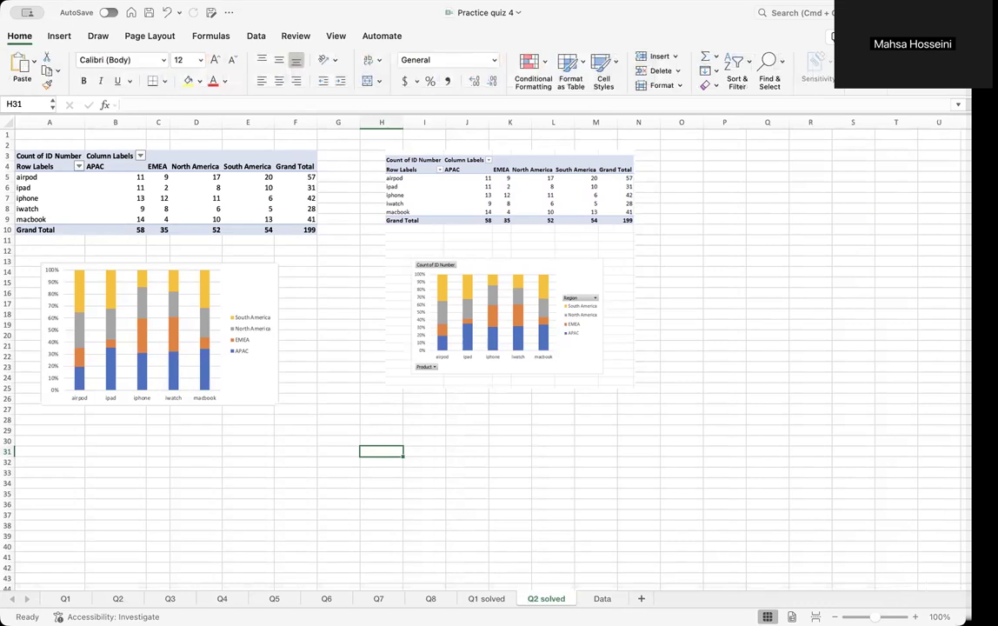
Step: Insert a PivotTable in a new worksheet from the Dataset table on the Data sheet
click(602, 599)
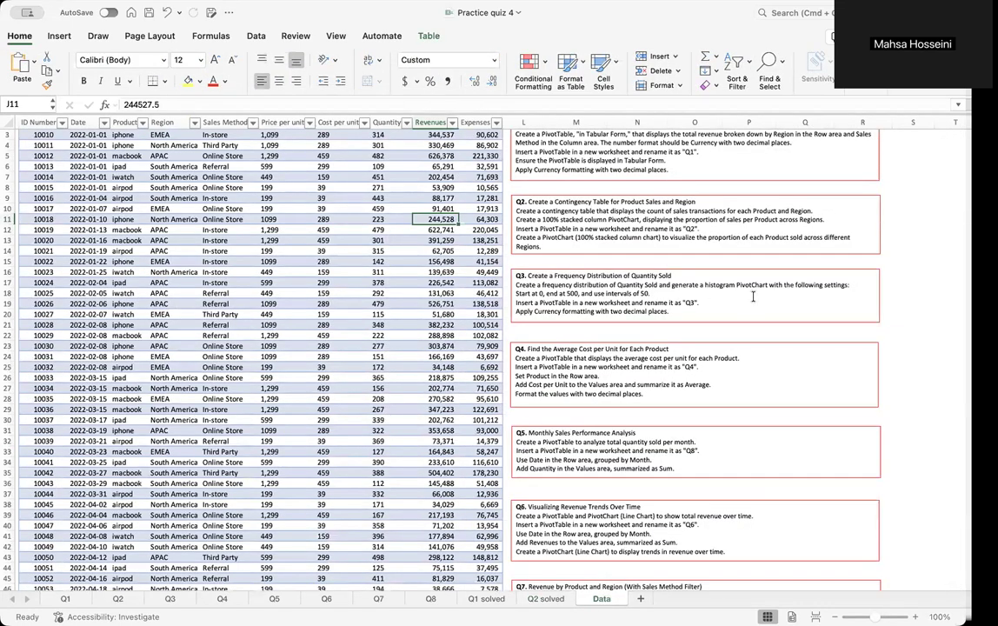
scroll(743, 303, left, 2)
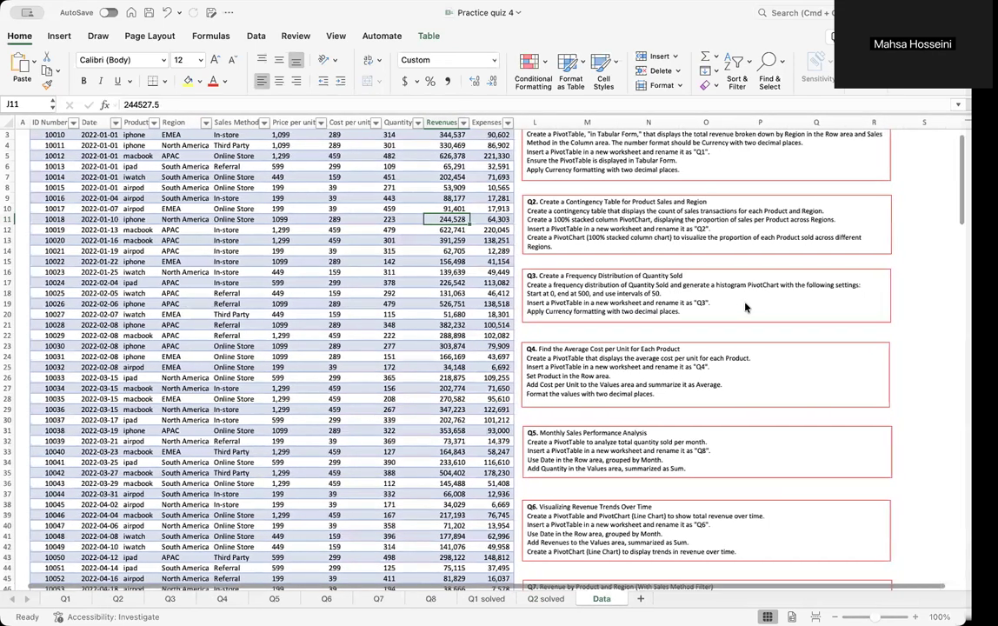
scroll(743, 303, up, 2)
click(174, 314)
click(58, 36)
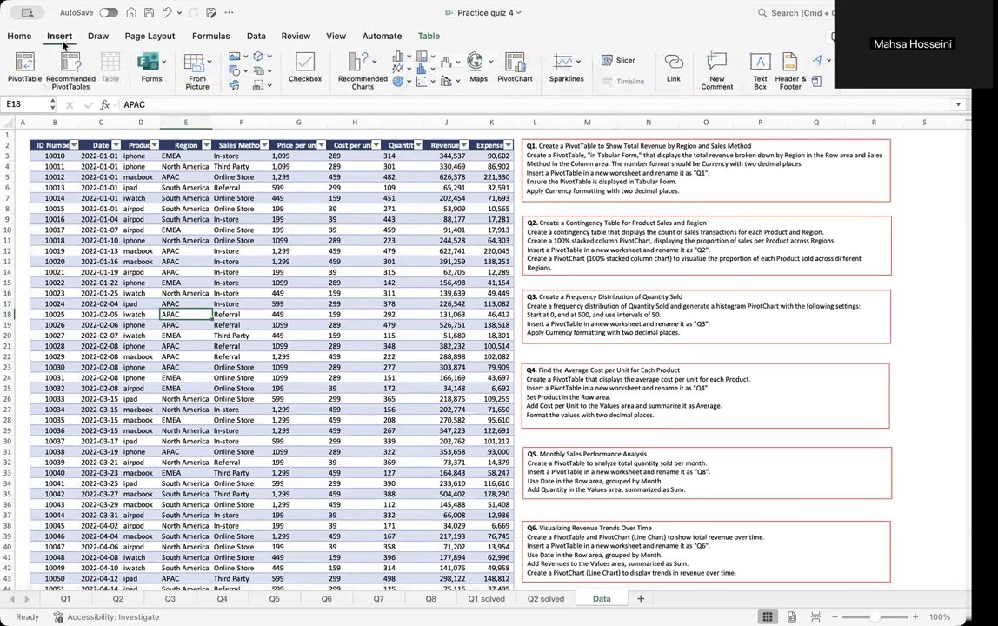
click(18, 68)
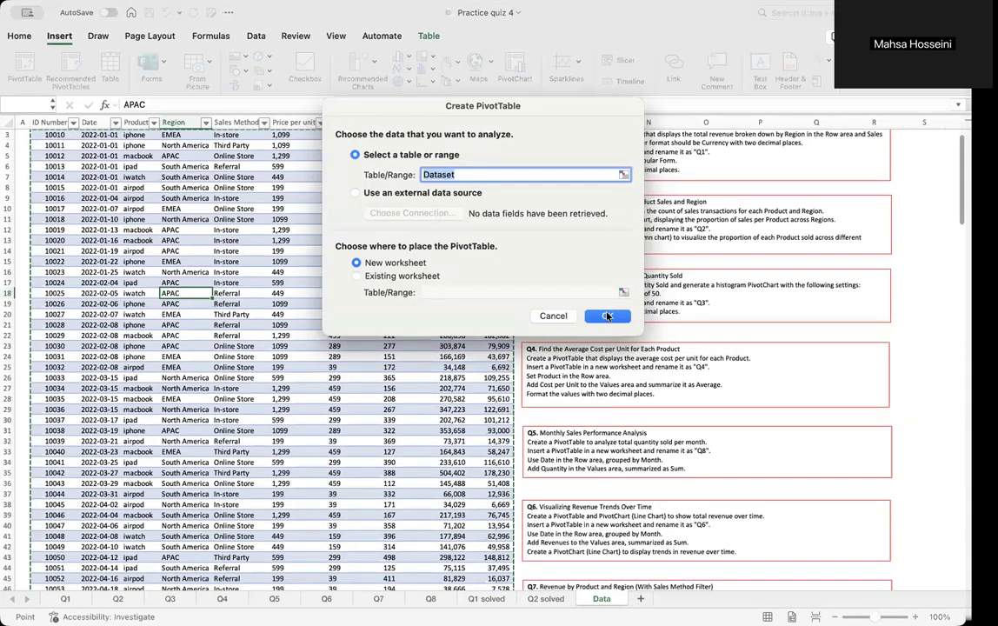
key(Return)
Step: Copy the expected-result picture from the Q3 sheet and paste it beside the empty PivotTable on Sheet3
click(169, 598)
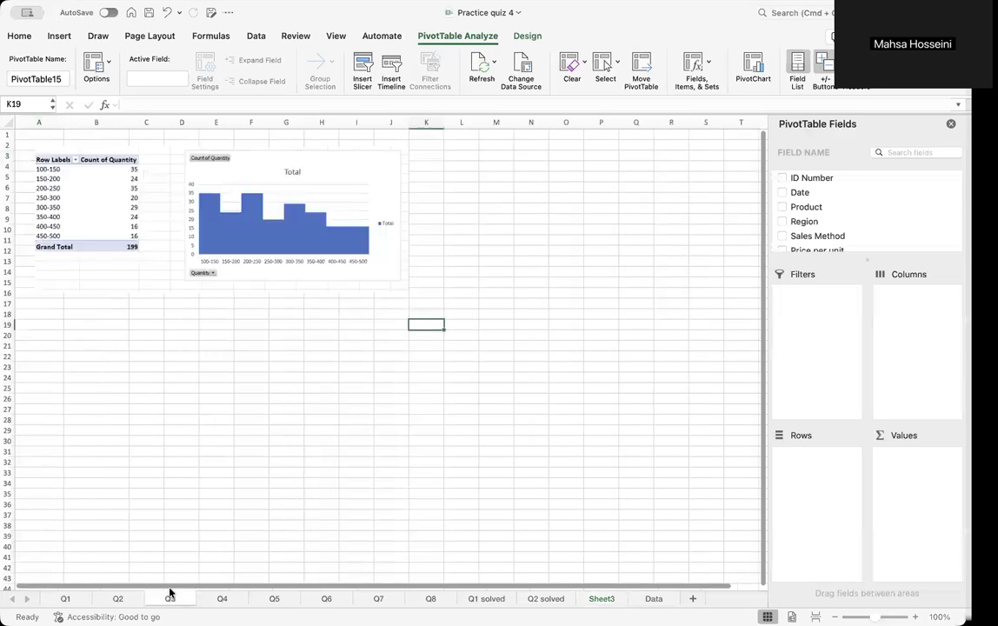
click(162, 177)
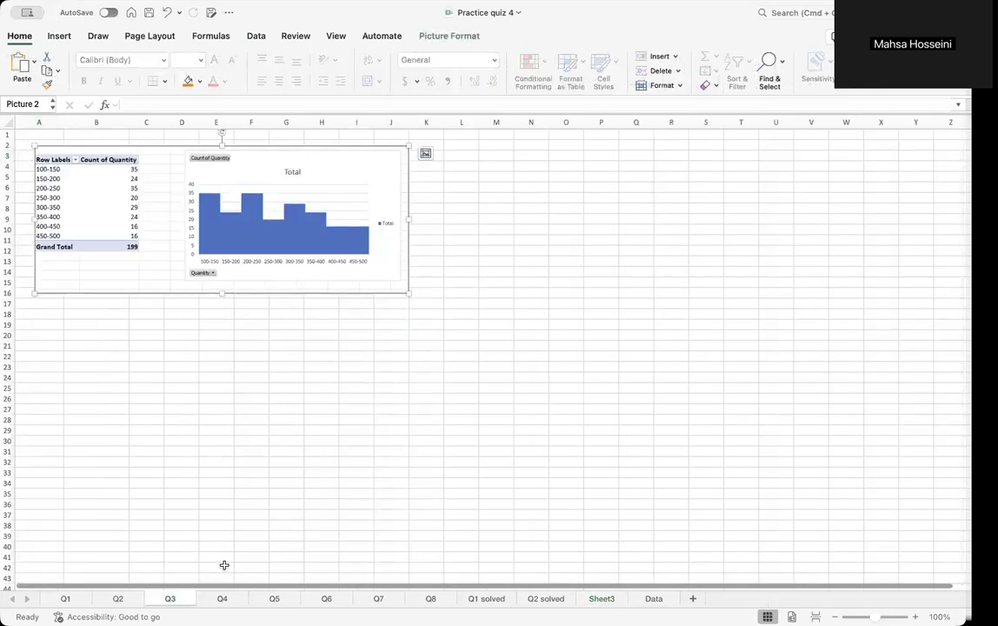
click(669, 598)
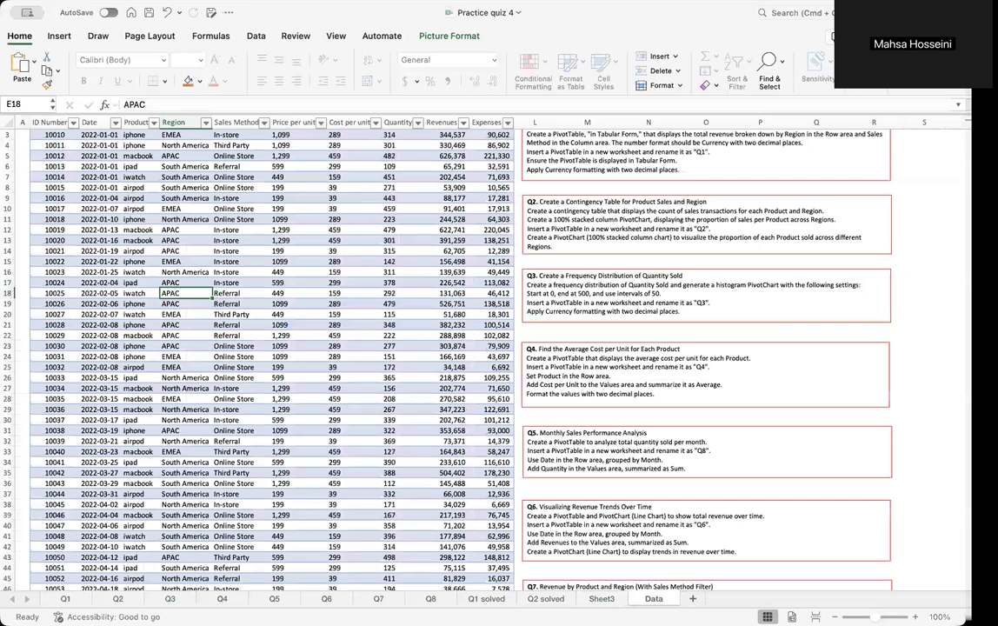
key(ctrl+Page_Up)
key(super+v)
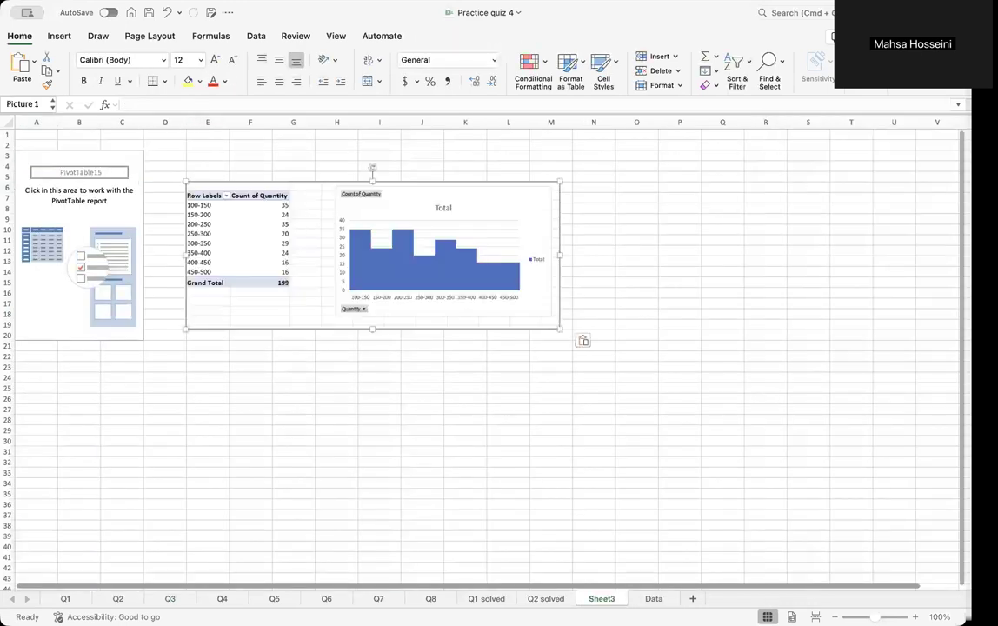
Step: Check the Q3 instructions on the Data sheet and add Quantity to the Rows of the Sheet3 PivotTable
click(65, 205)
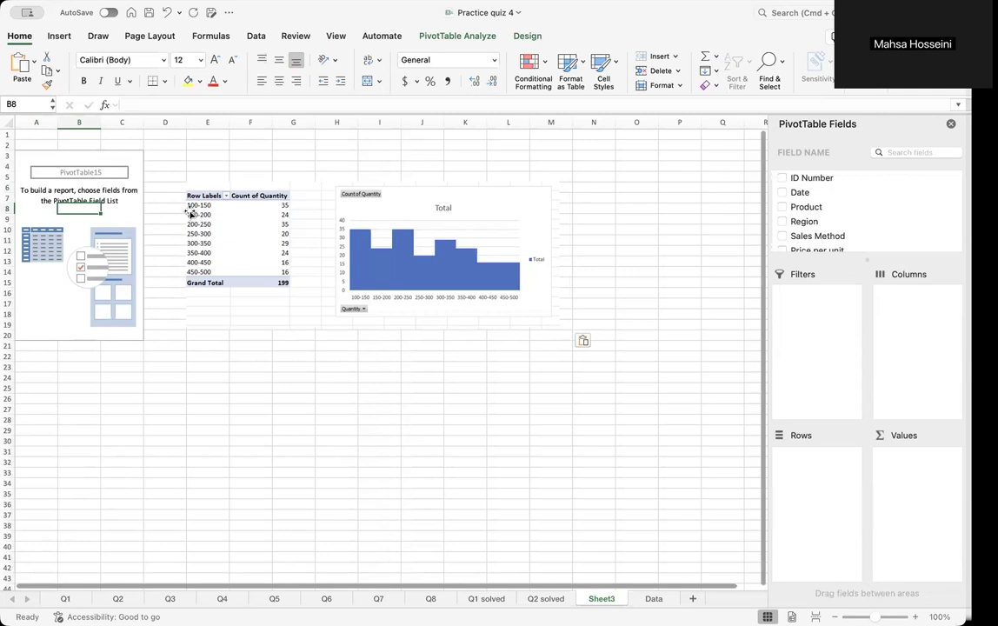
scroll(213, 198, down, 1)
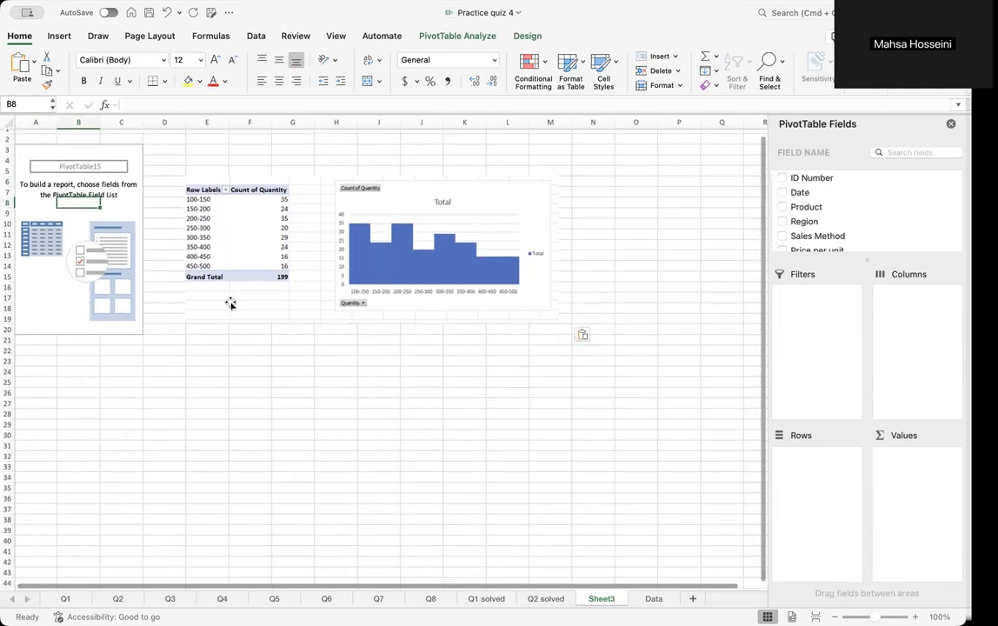
click(170, 598)
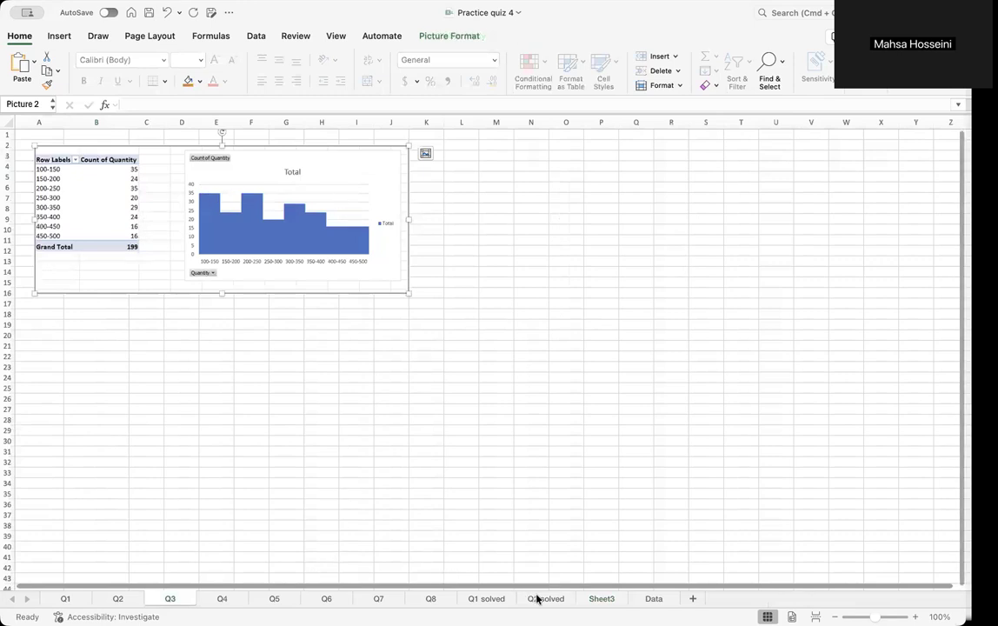
click(653, 598)
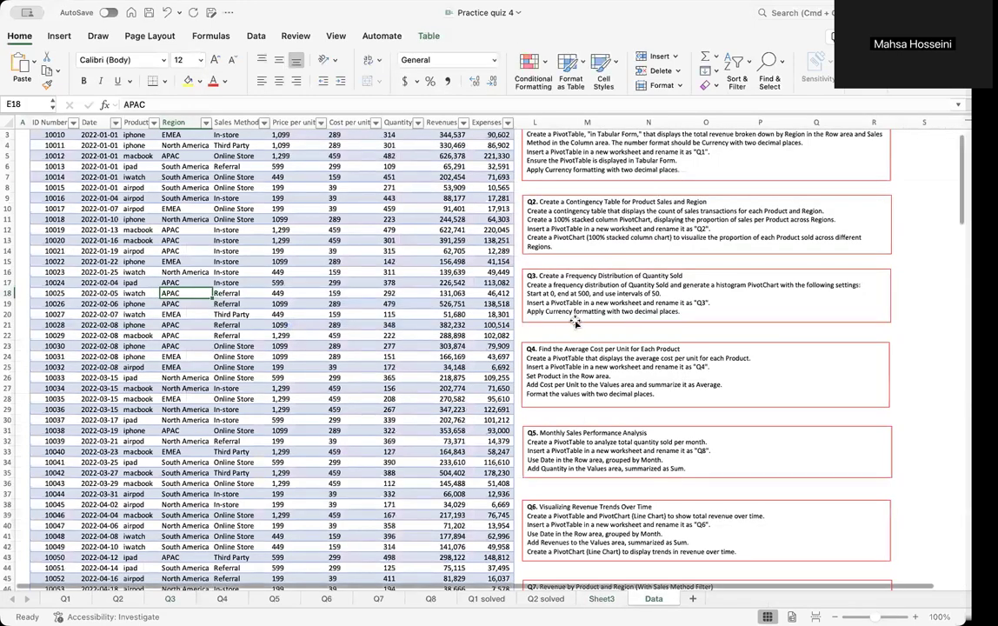
drag(683, 276, 606, 273)
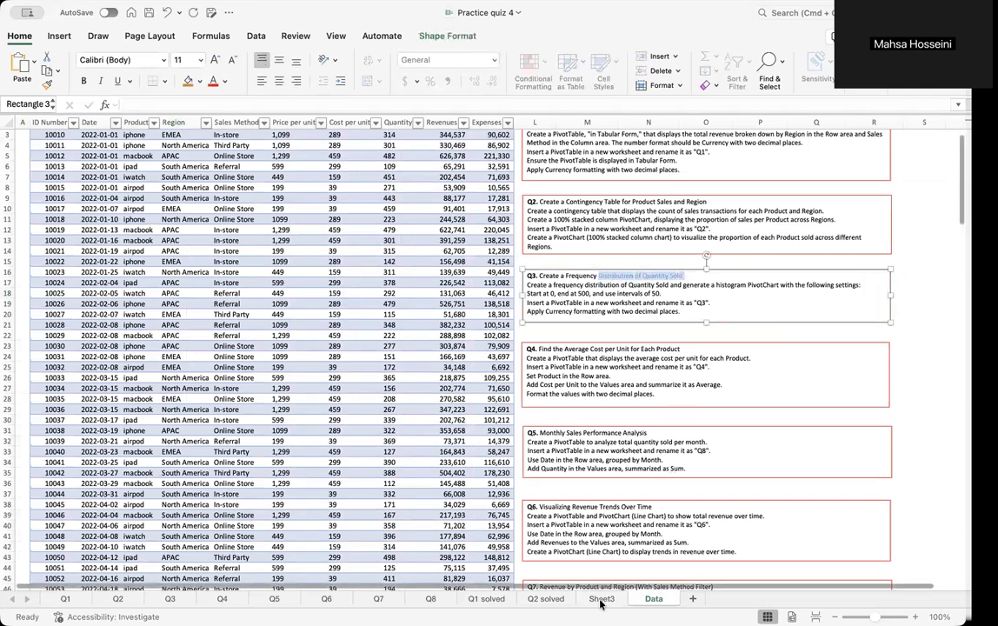
click(601, 598)
click(35, 234)
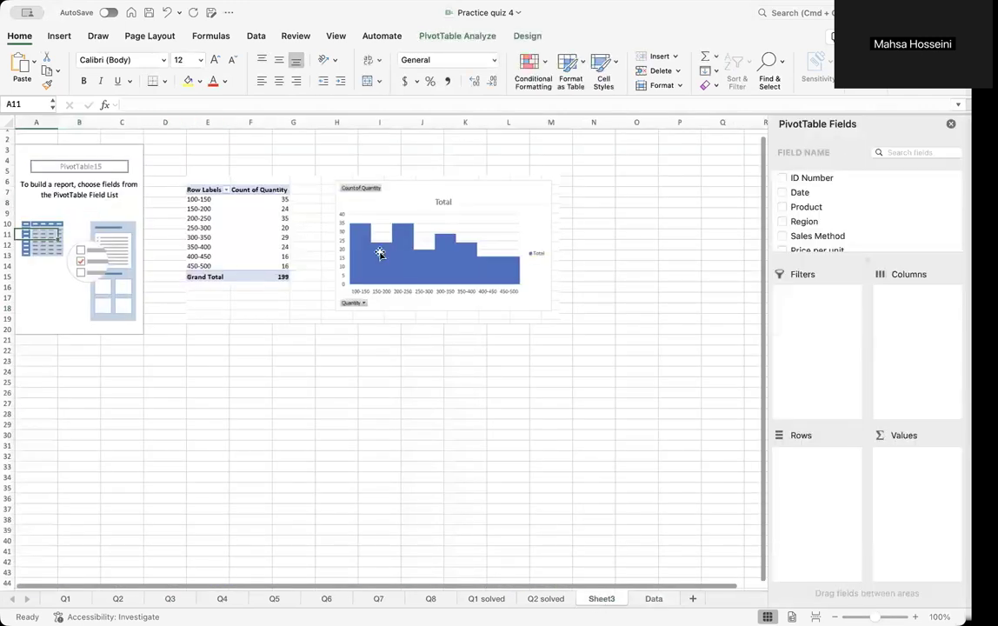
scroll(813, 206, down, 3)
scroll(813, 206, up, 1)
scroll(813, 206, down, 1)
scroll(813, 206, up, 1)
drag(808, 217, 831, 504)
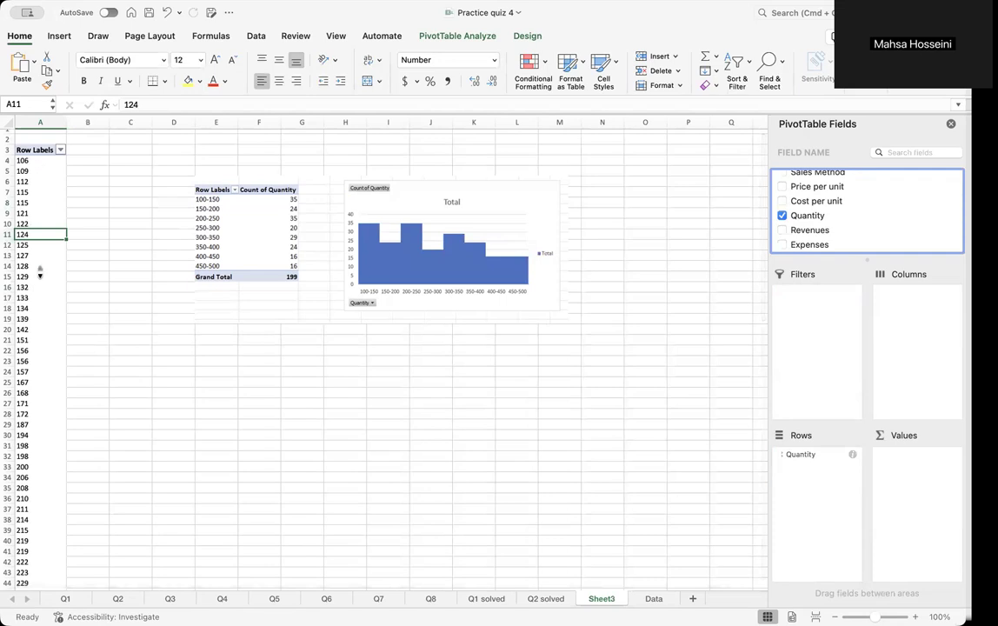
Step: Group the Quantity row labels of the Sheet3 PivotTable starting at 100, ending at 500, by 50
scroll(40, 272, up, 1)
scroll(40, 272, down, 1)
right_click(35, 186)
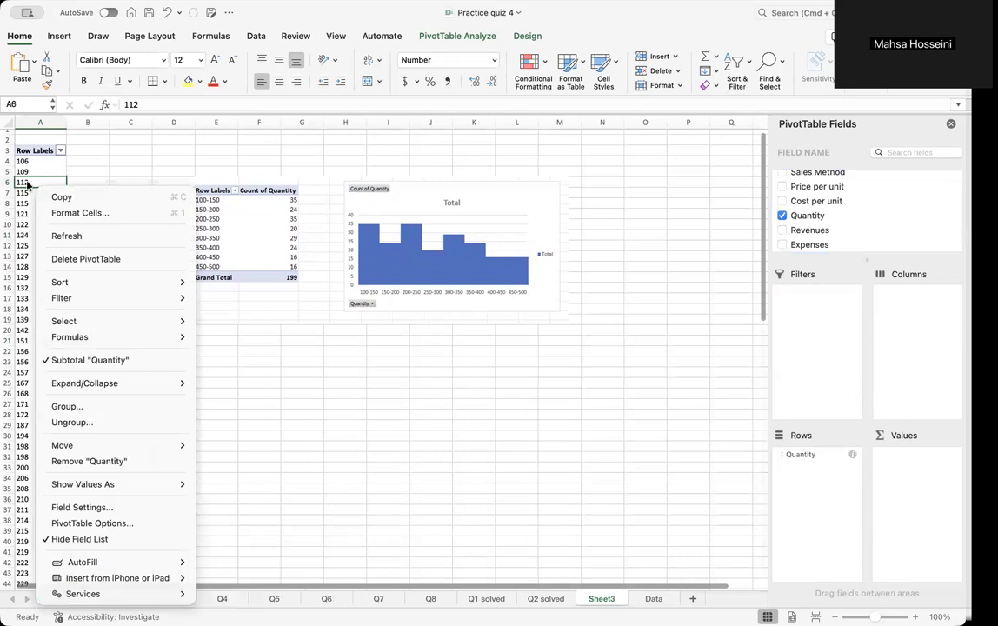
right_click(26, 182)
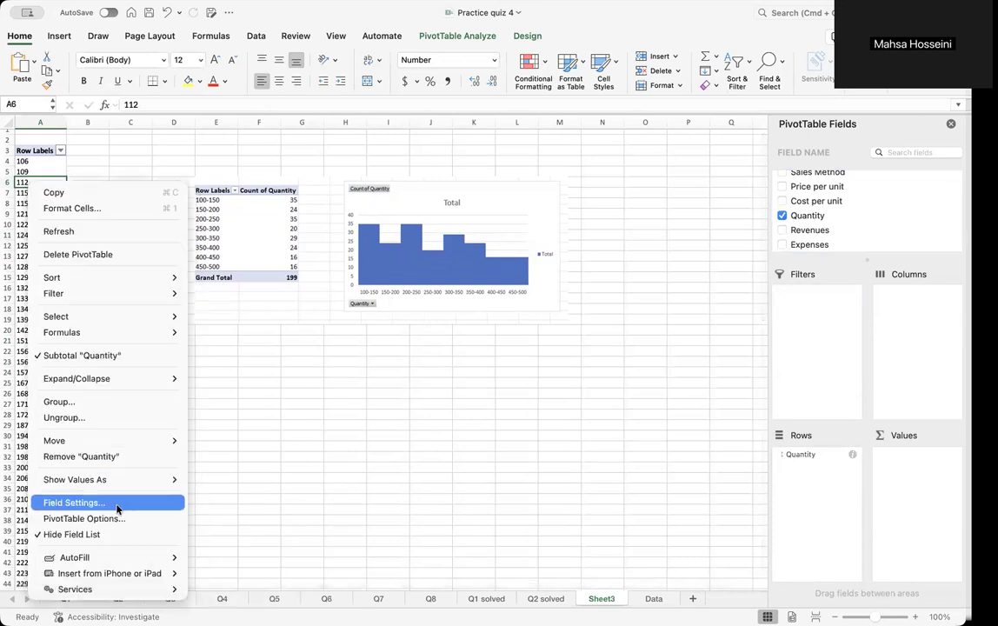
click(97, 402)
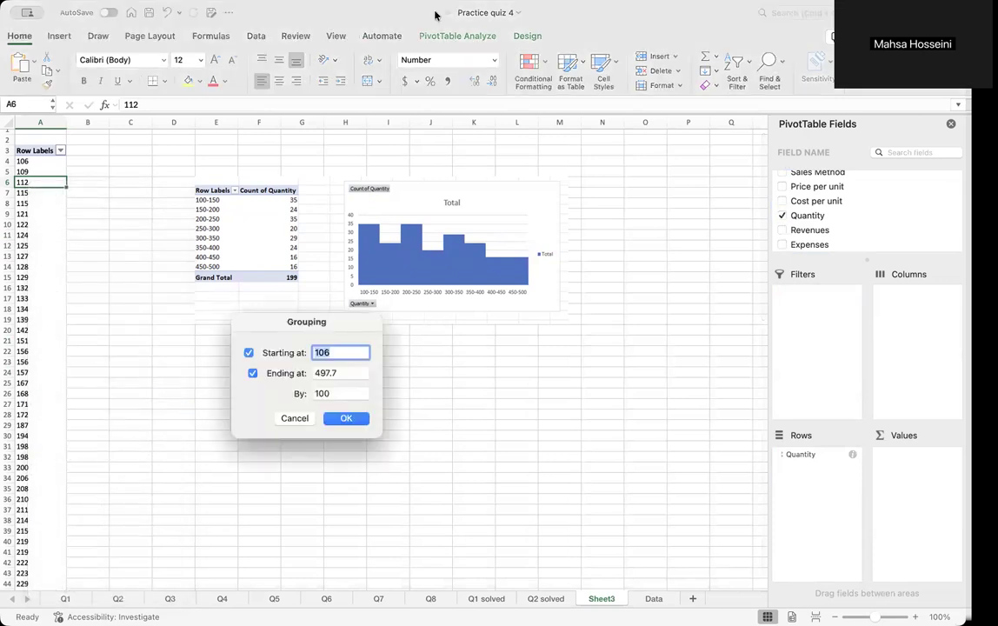
text(100)
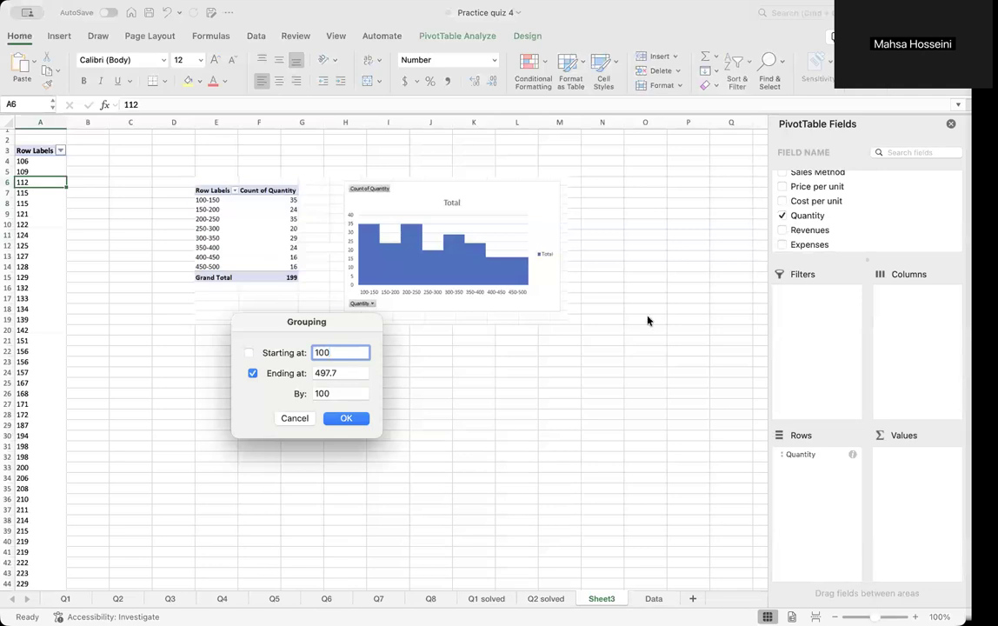
click(350, 372)
drag(351, 372, 261, 371)
text(500)
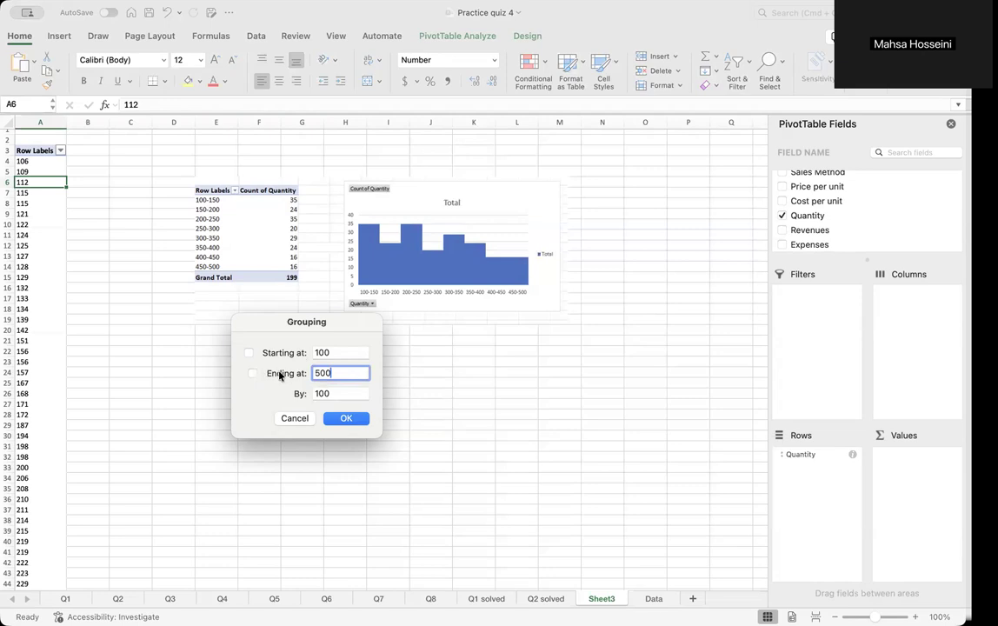
click(344, 391)
drag(345, 390, 252, 389)
text(50)
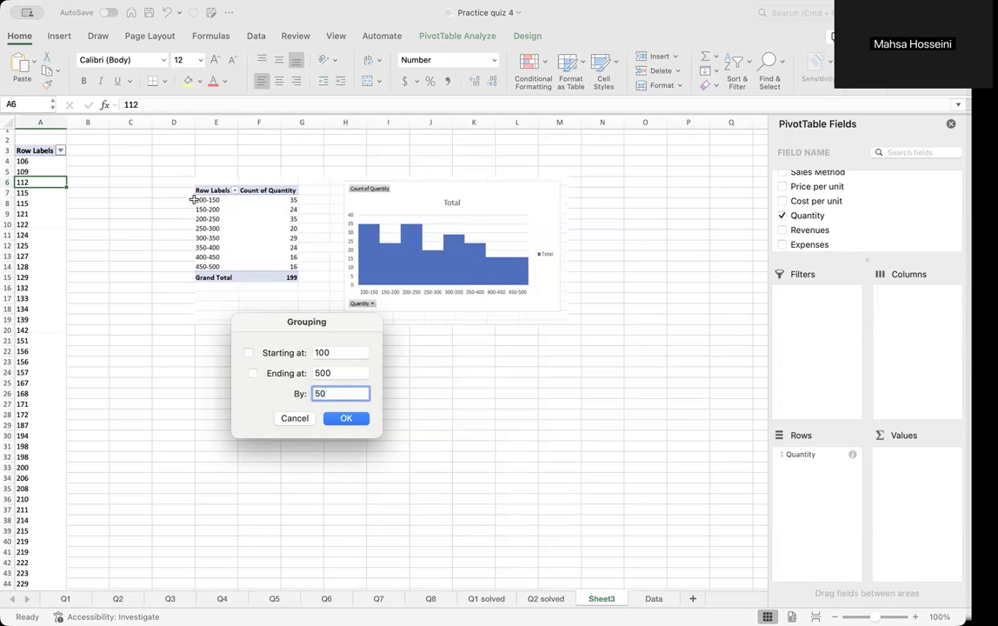
click(345, 421)
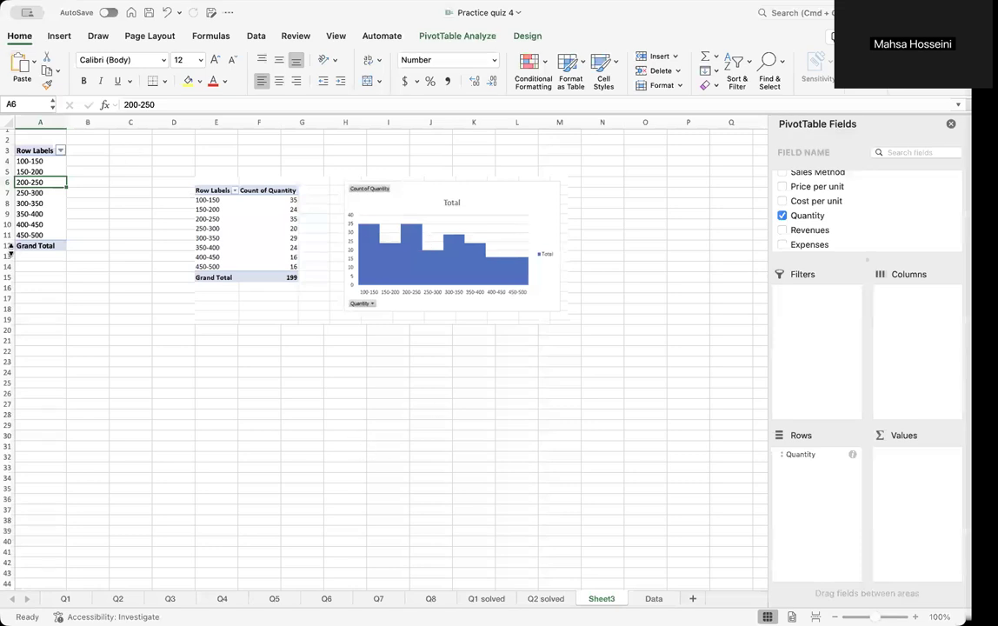
Step: Rename the PivotTable's Row Labels header in cell A3 as "Q Sold"
click(42, 149)
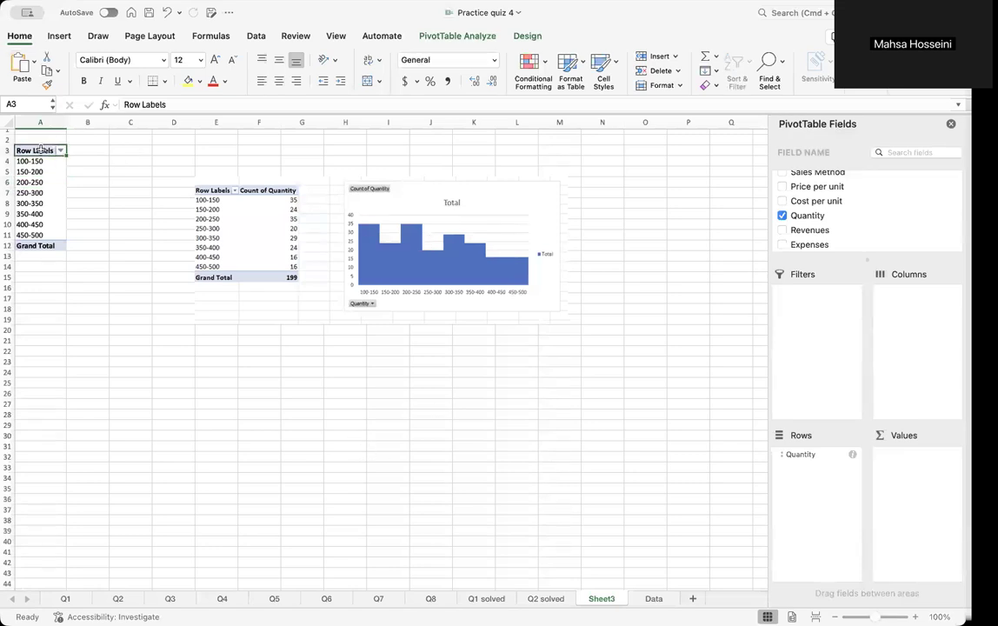
text(Q Sold)
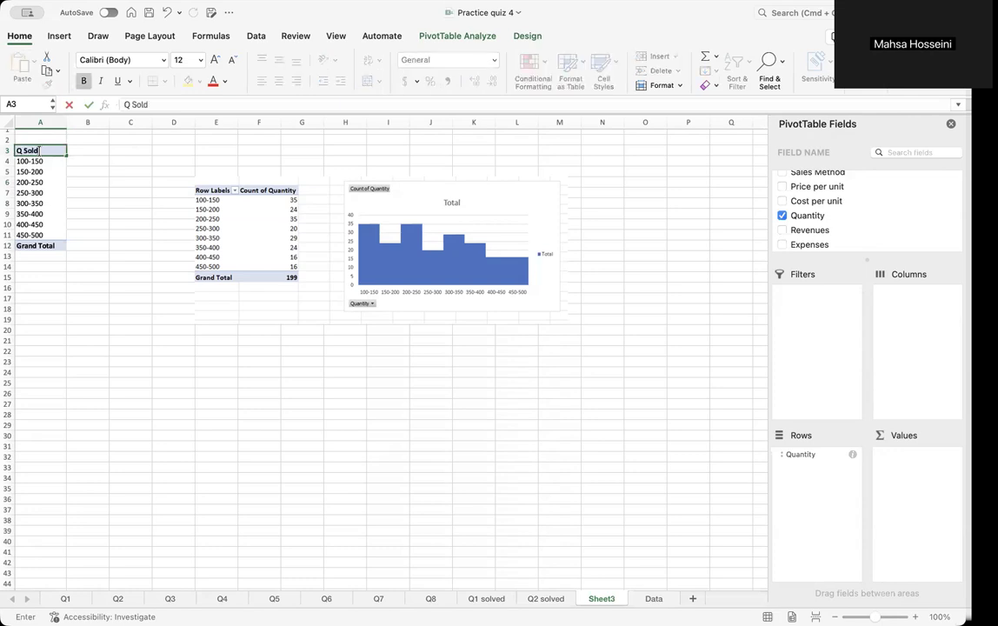
scroll(53, 166, down, 1)
click(76, 205)
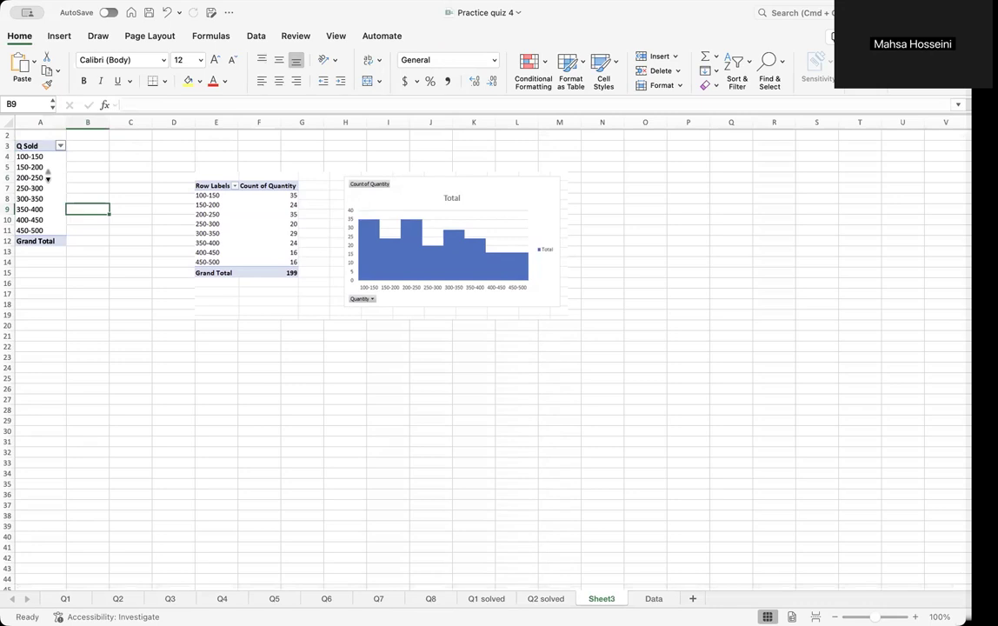
Step: Add Quantity to the Values of the PivotTable as Count of Quantity
click(48, 178)
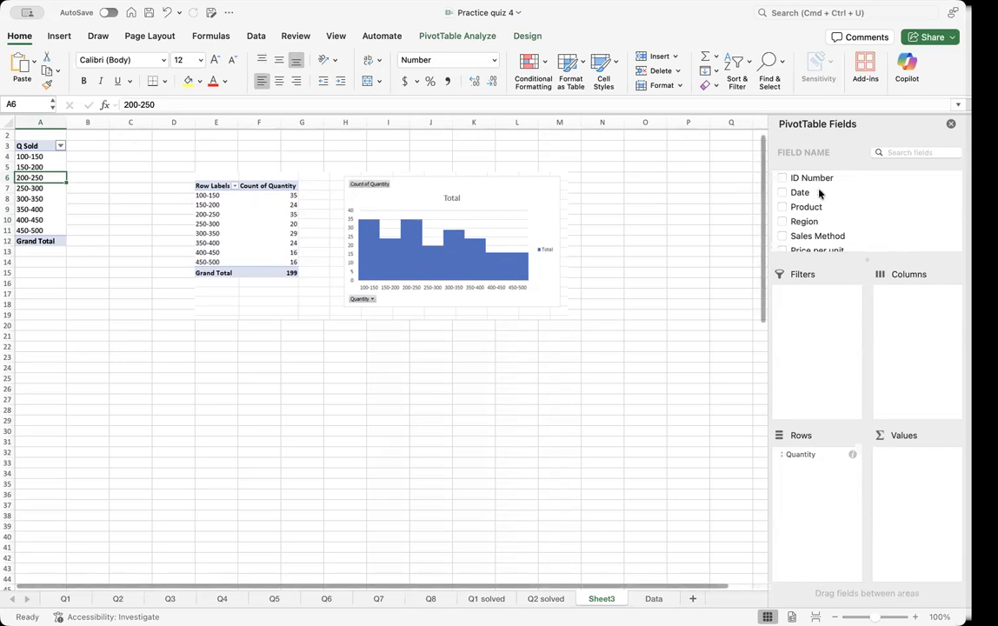
scroll(826, 202, down, 3)
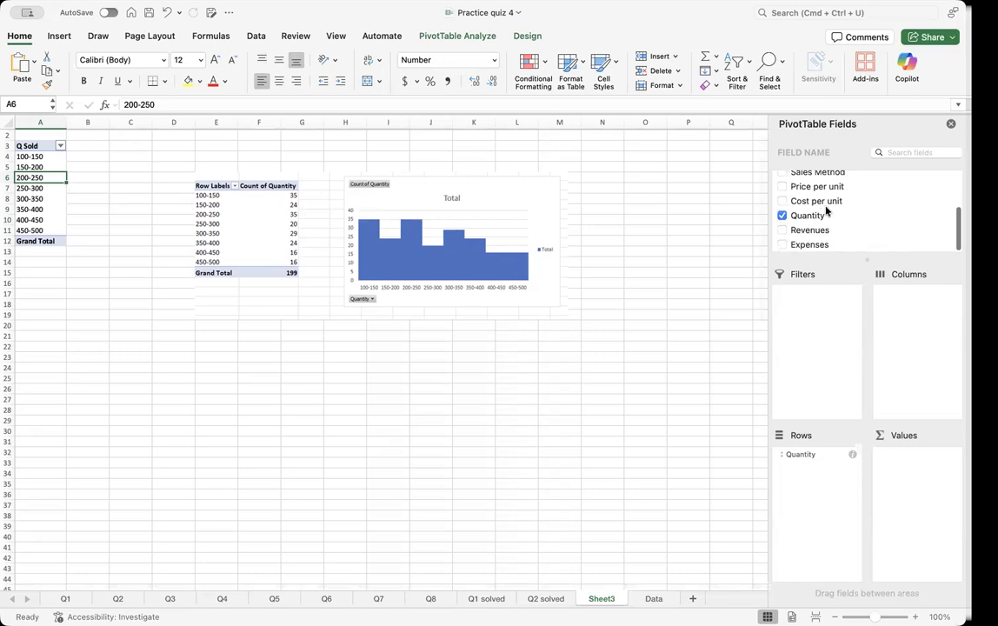
drag(816, 218, 942, 469)
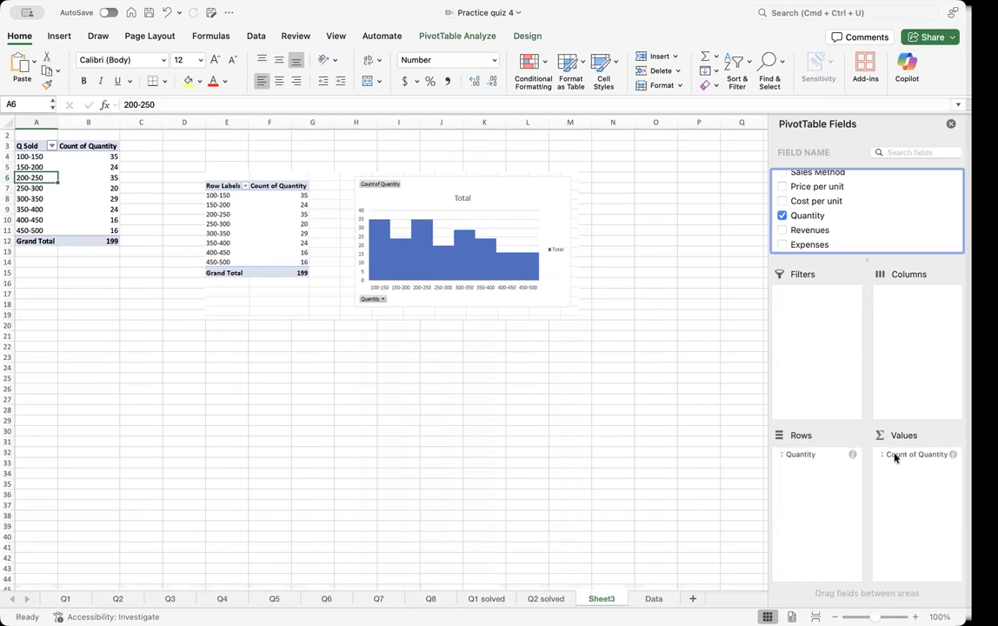
Step: Move the expected-result picture farther from the PivotTable so that it starts at about column H
scroll(555, 246, up, 1)
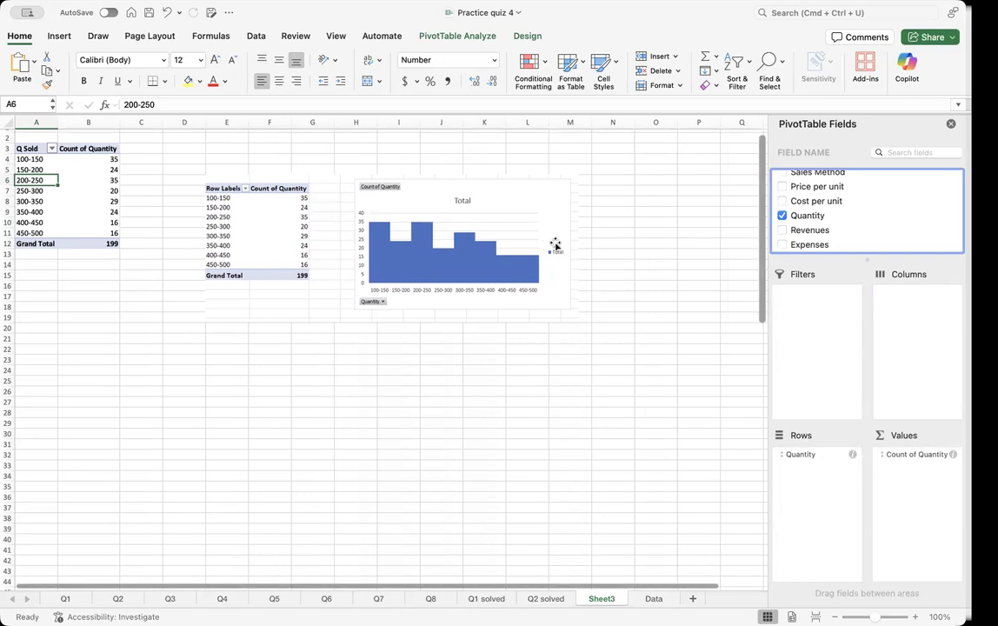
drag(513, 198, 632, 146)
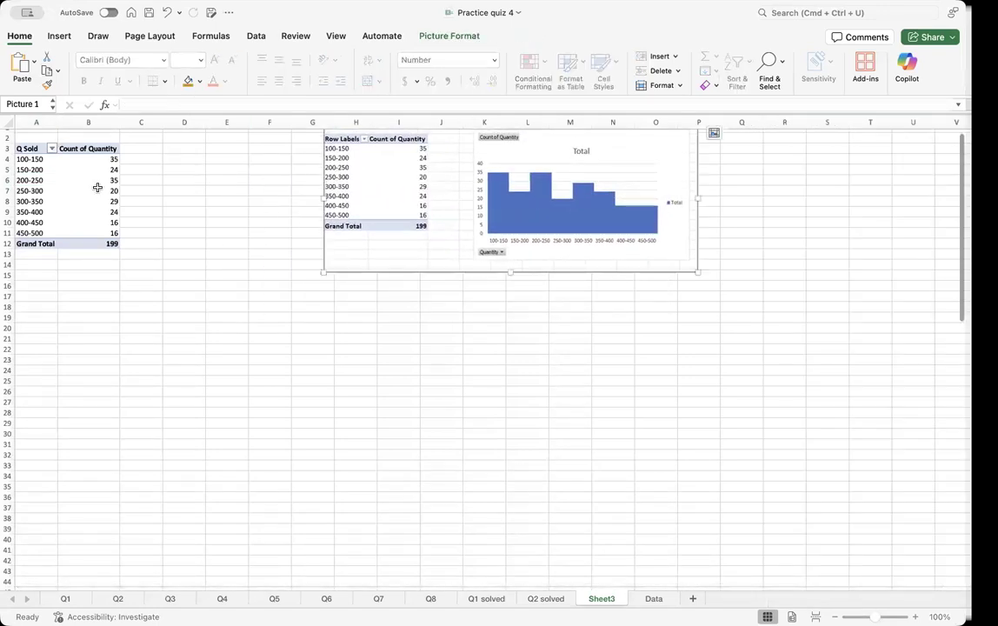
scroll(99, 186, down, 1)
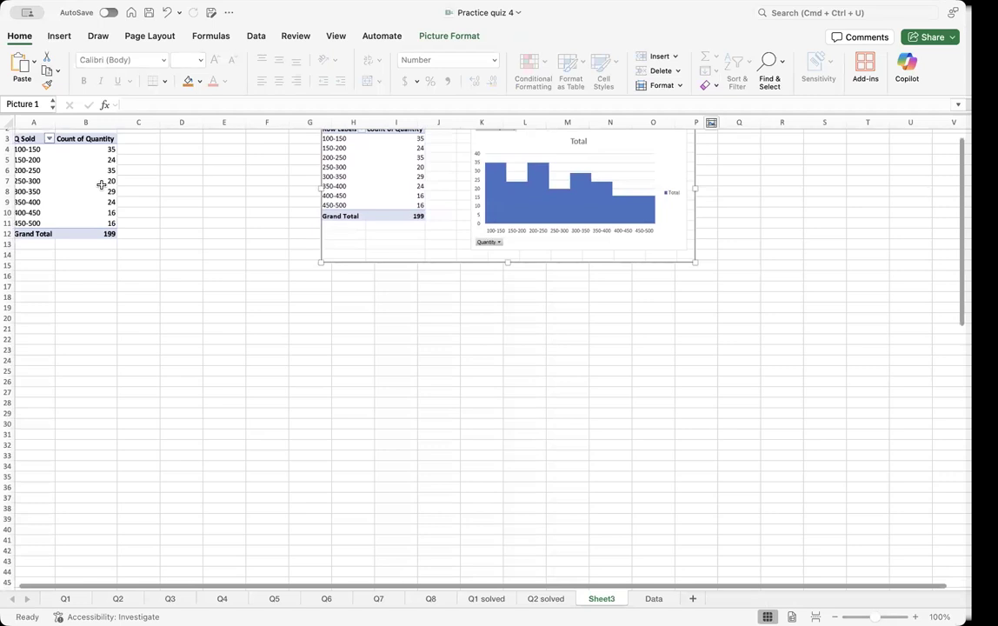
Step: Insert a PivotChart based on the grouped Quantity PivotTable
click(101, 182)
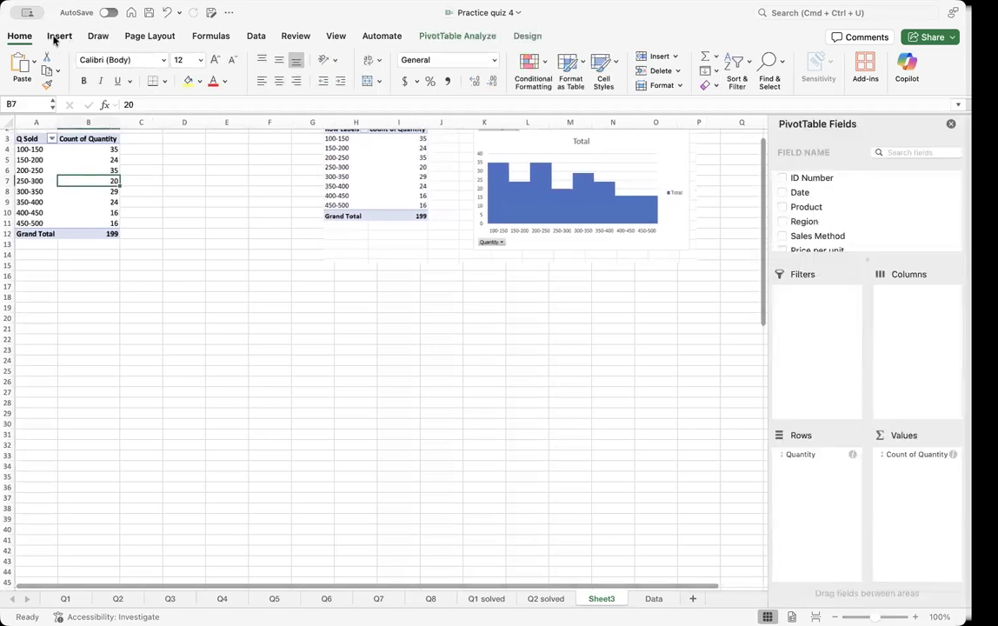
click(58, 37)
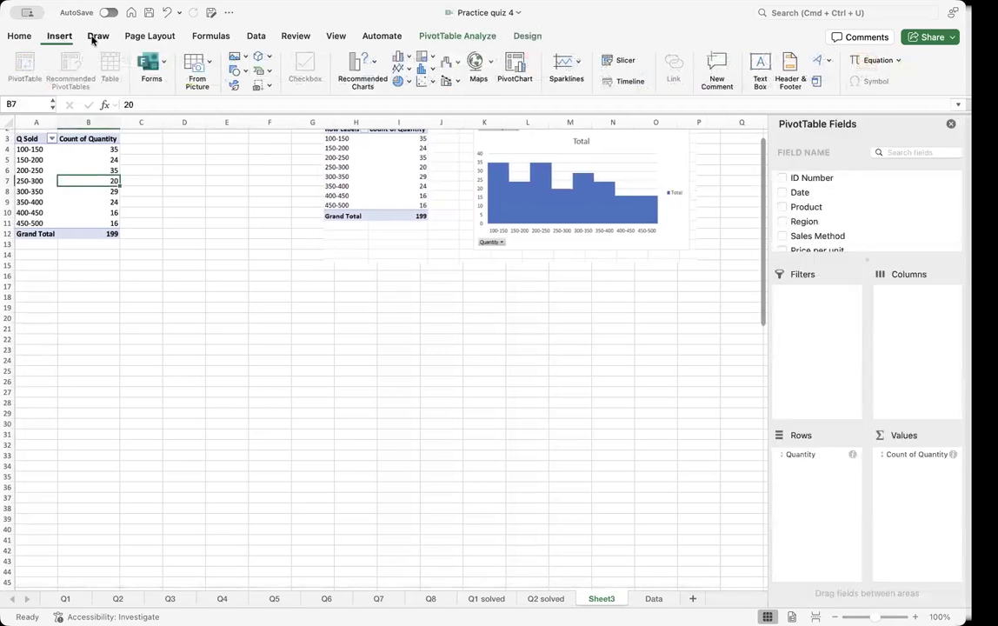
click(481, 37)
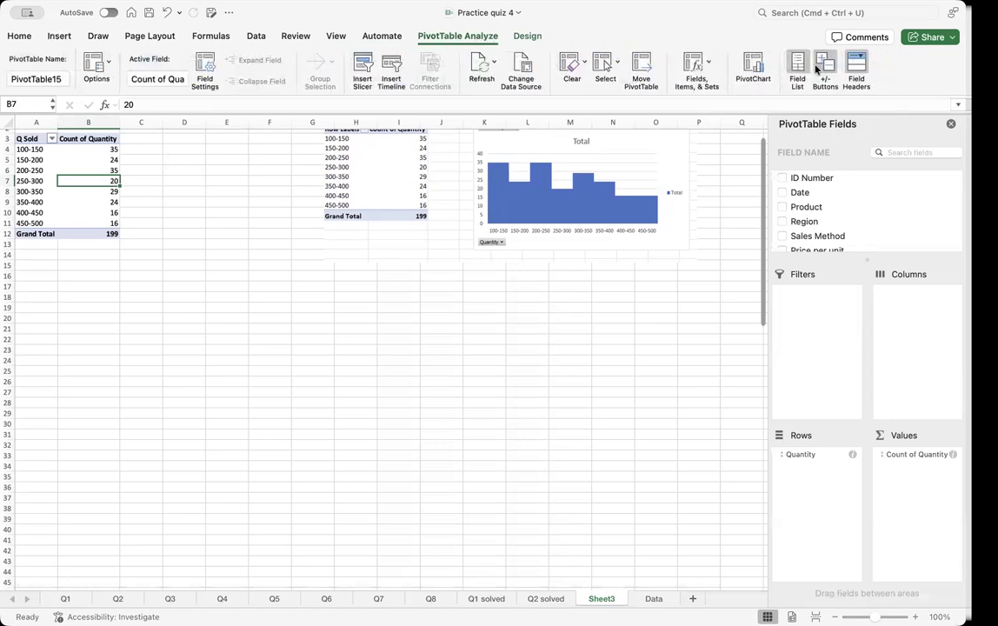
click(753, 68)
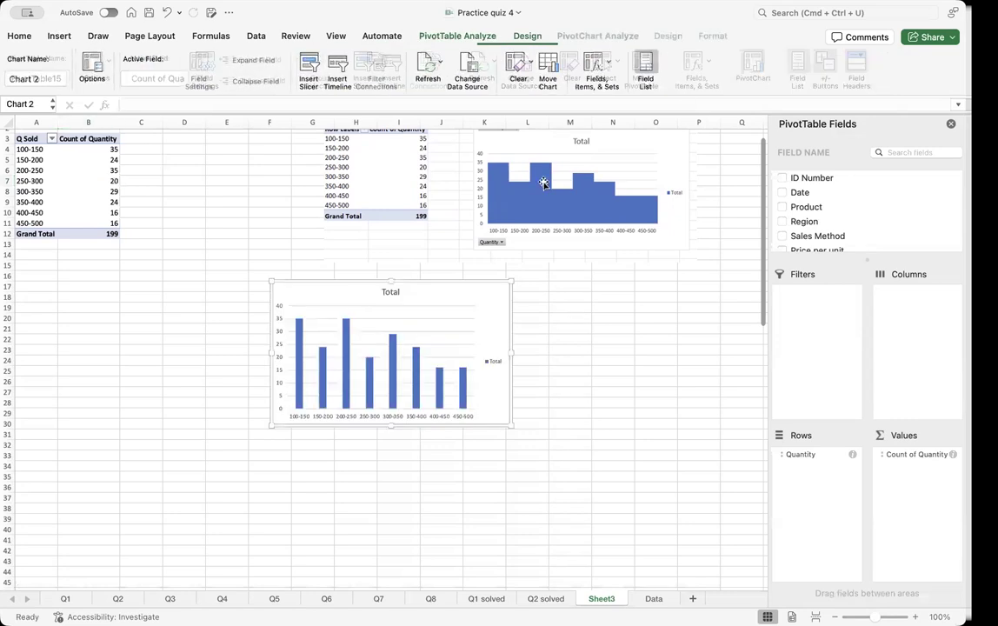
Step: Set the gap width of the PivotChart's columns to 0% so the chart forms a histogram
click(343, 328)
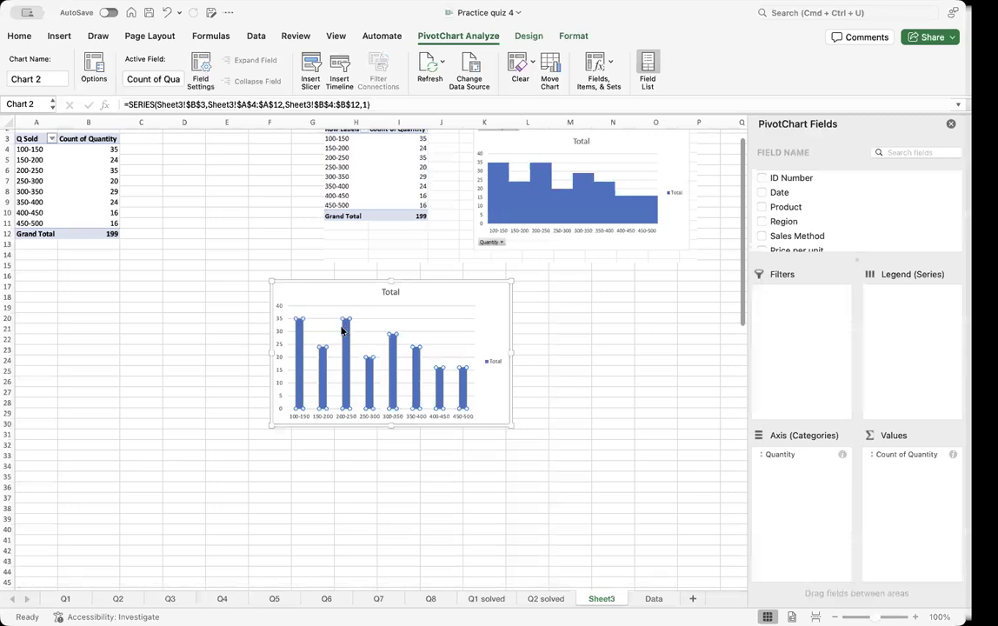
scroll(343, 337, up, 1)
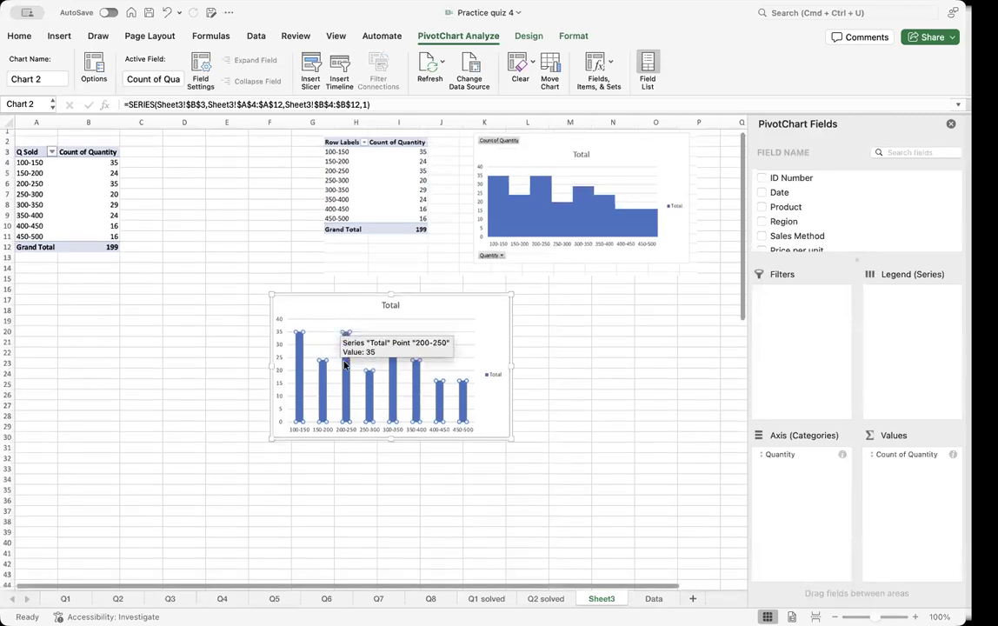
double_click(346, 367)
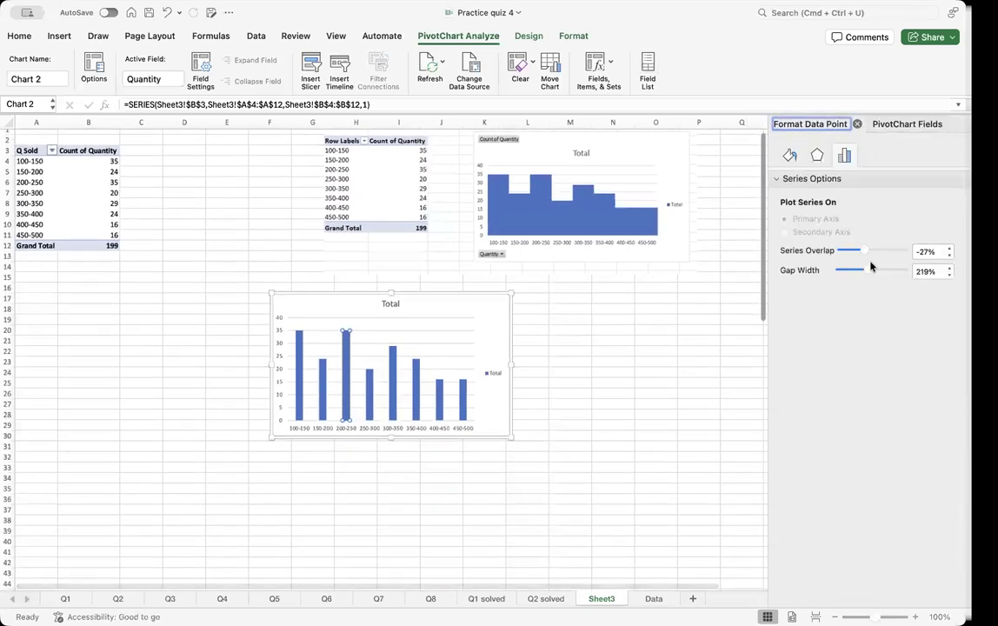
click(831, 273)
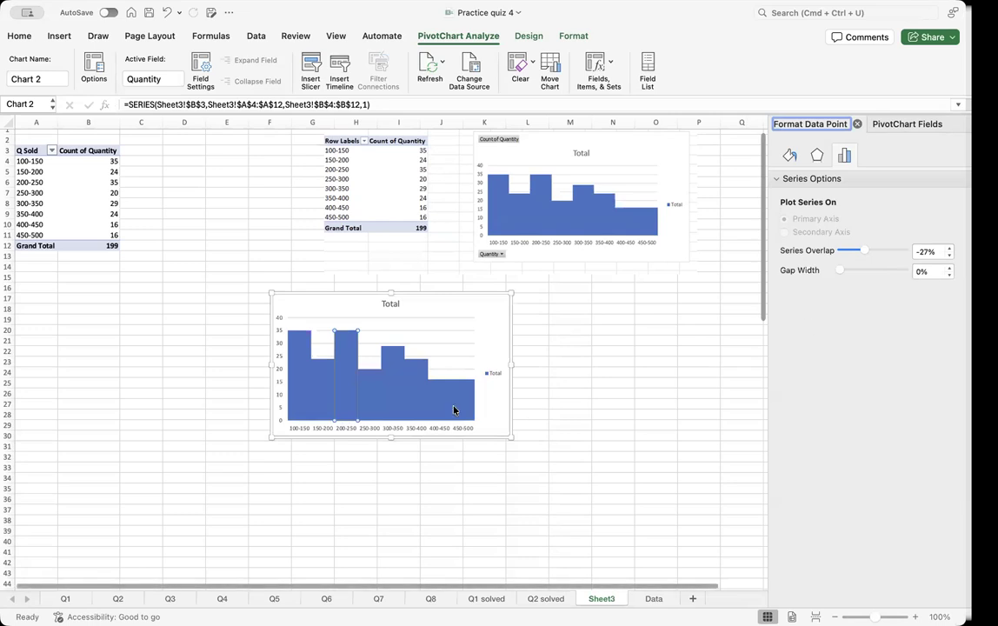
Step: Move the histogram PivotChart closer to the PivotTable and enlarge it to span about columns E to L
click(565, 308)
drag(492, 305, 453, 294)
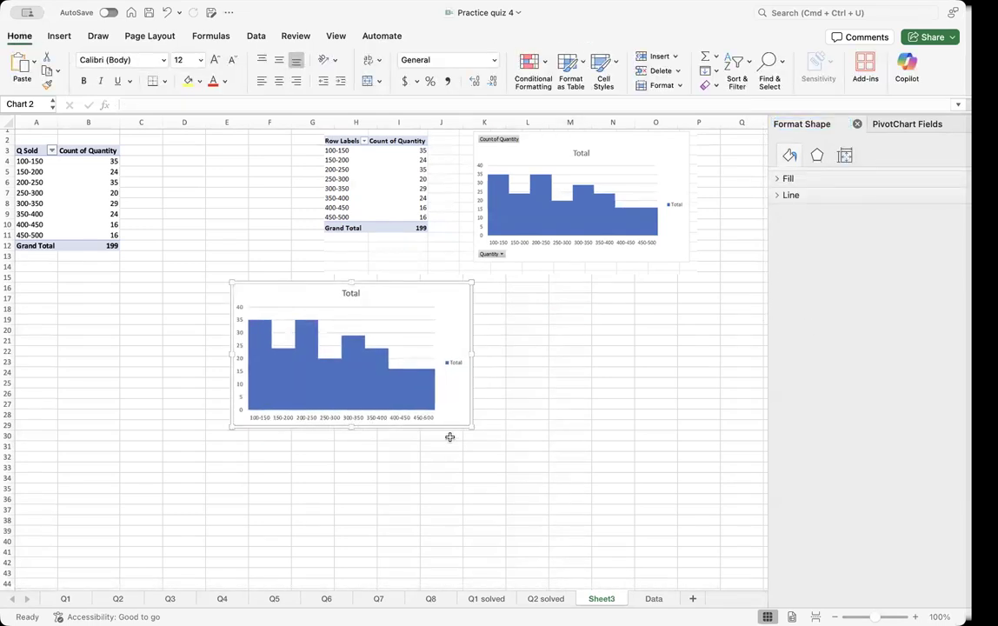
drag(472, 426, 520, 451)
scroll(509, 476, down, 4)
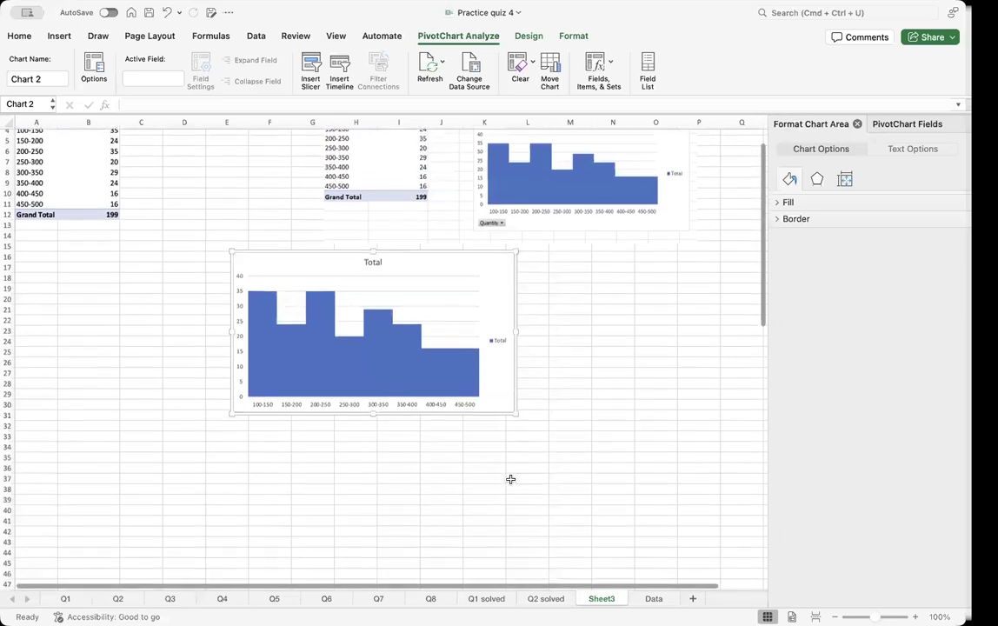
Step: Rename Sheet3 as "Q3 solved"
double_click(600, 599)
text(Q3)
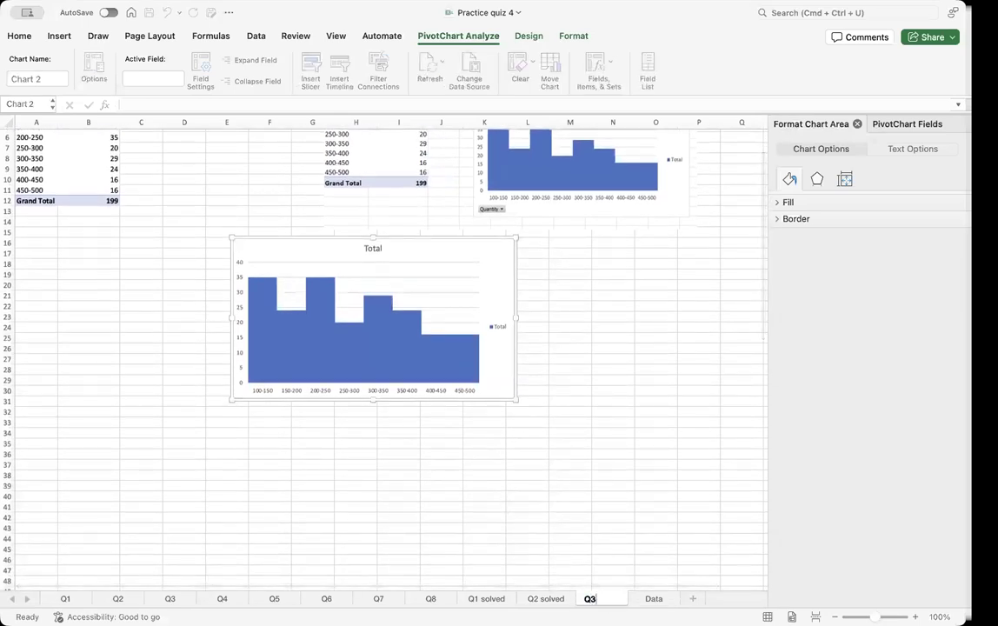
text( solved)
click(642, 530)
scroll(635, 349, up, 1)
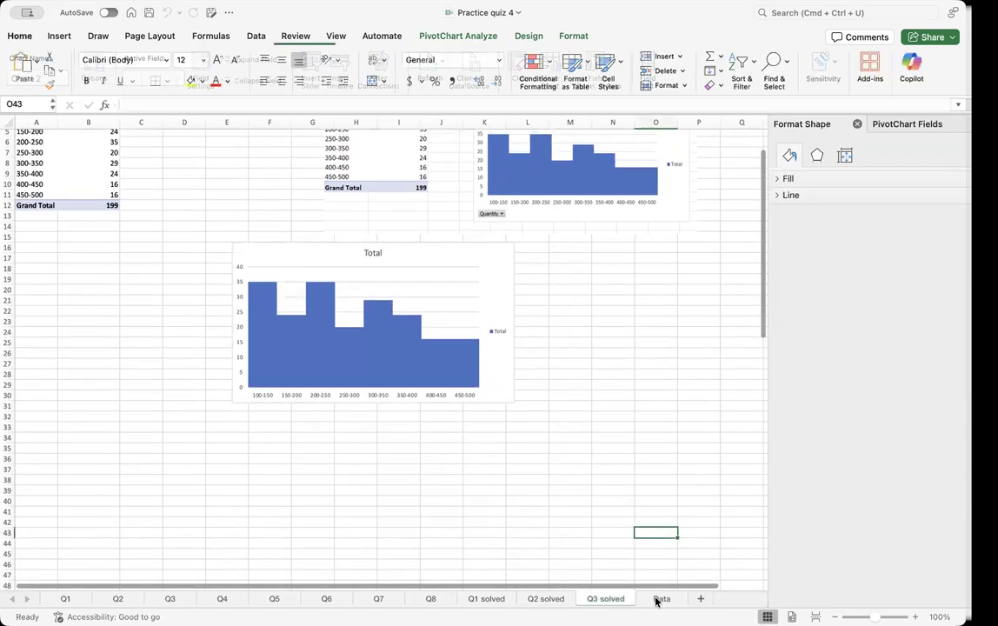
Step: Check the Q4 instructions on the Data sheet and insert a PivotTable from the Dataset table in a new worksheet
click(661, 598)
scroll(574, 394, down, 1)
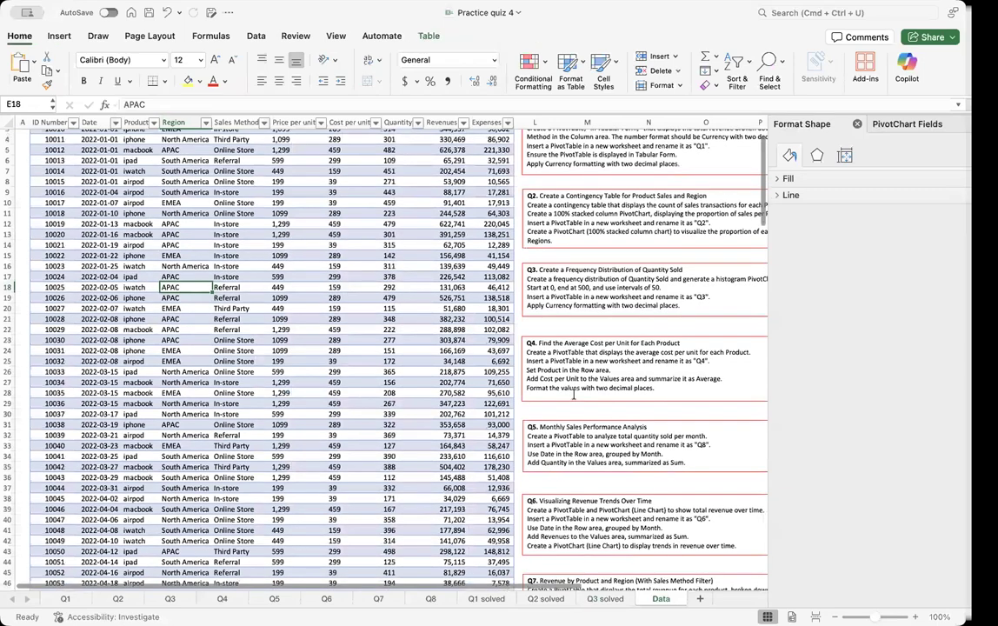
scroll(578, 370, down, 1)
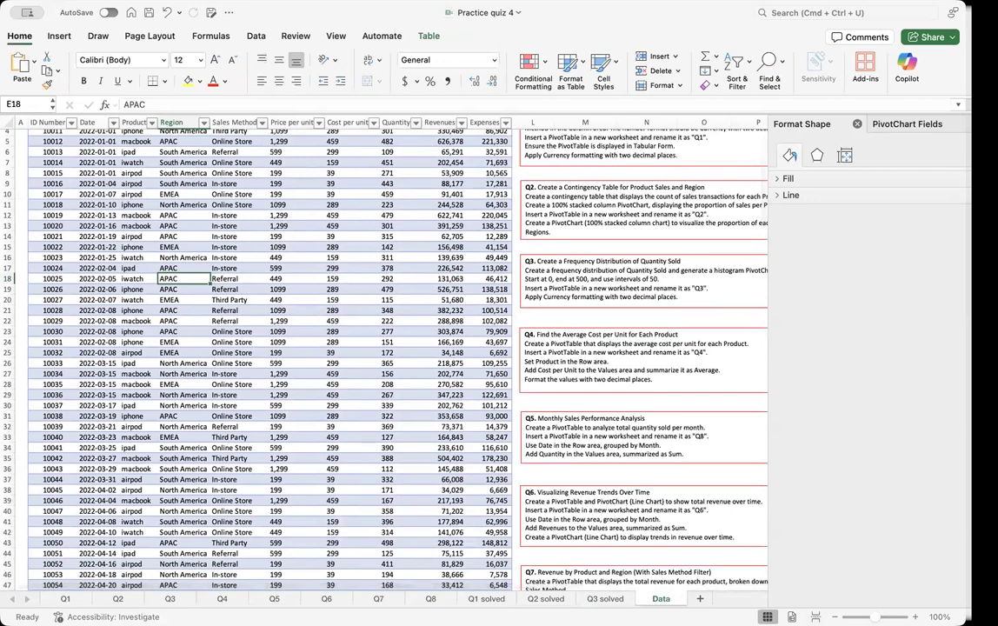
drag(228, 310, 228, 321)
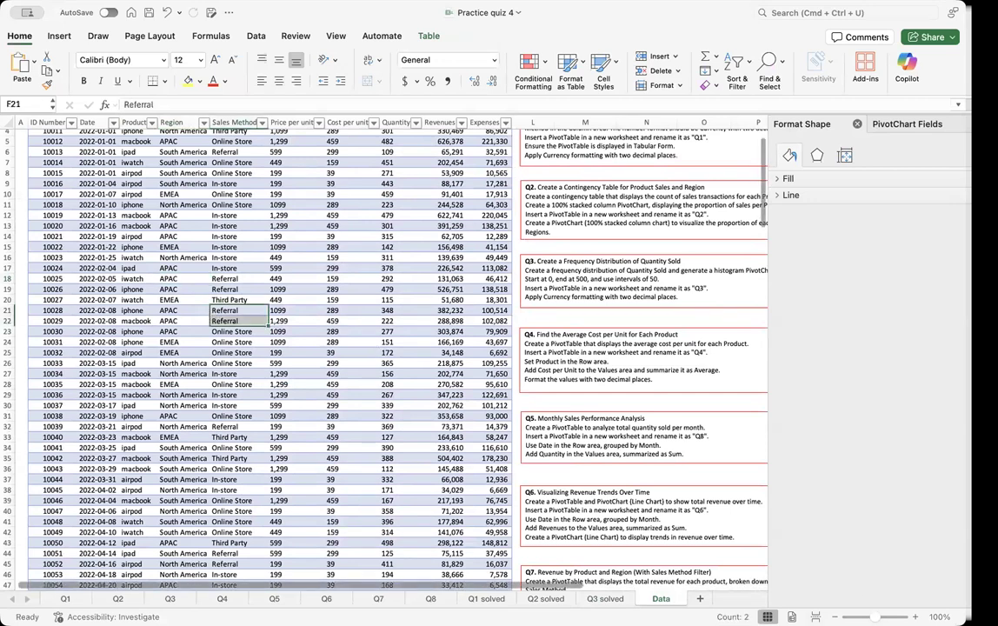
click(59, 36)
click(25, 68)
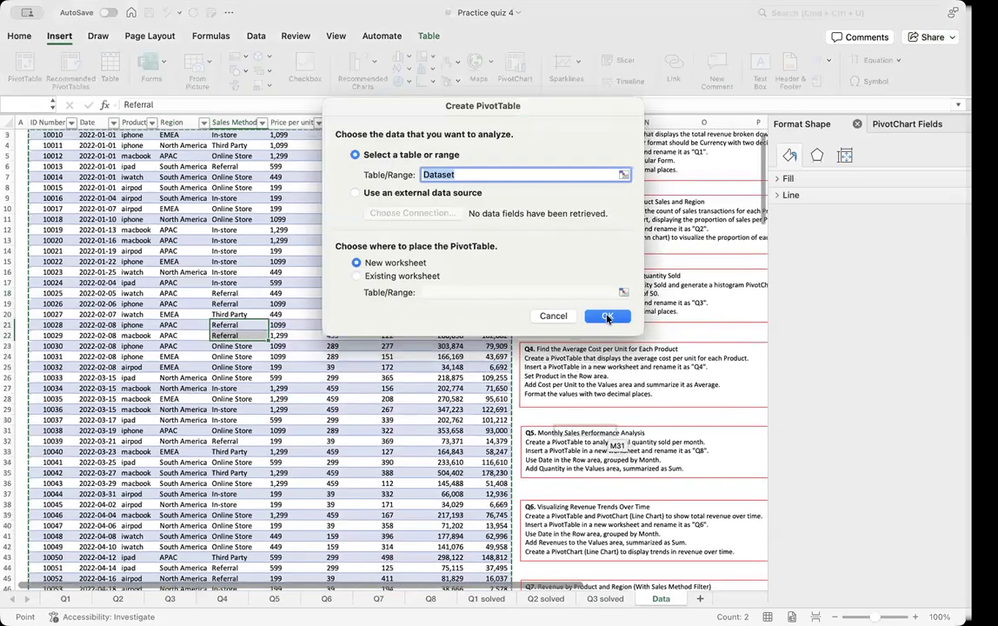
click(607, 316)
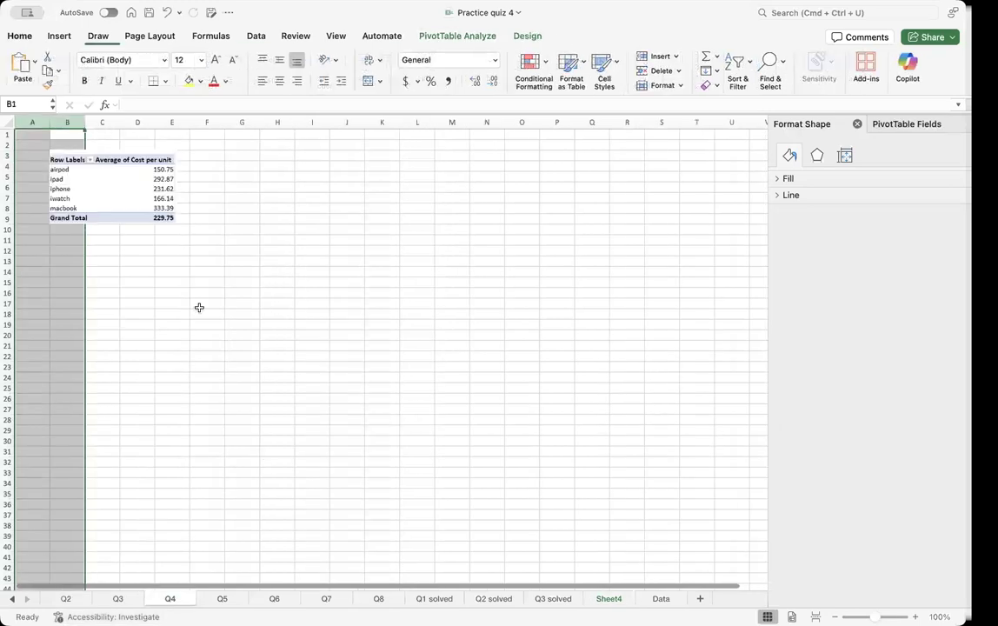
Step: Copy the reference PivotTable picture from the Q4 sheet and paste it at cell F4 of Sheet4
click(82, 193)
scroll(178, 264, right, 1)
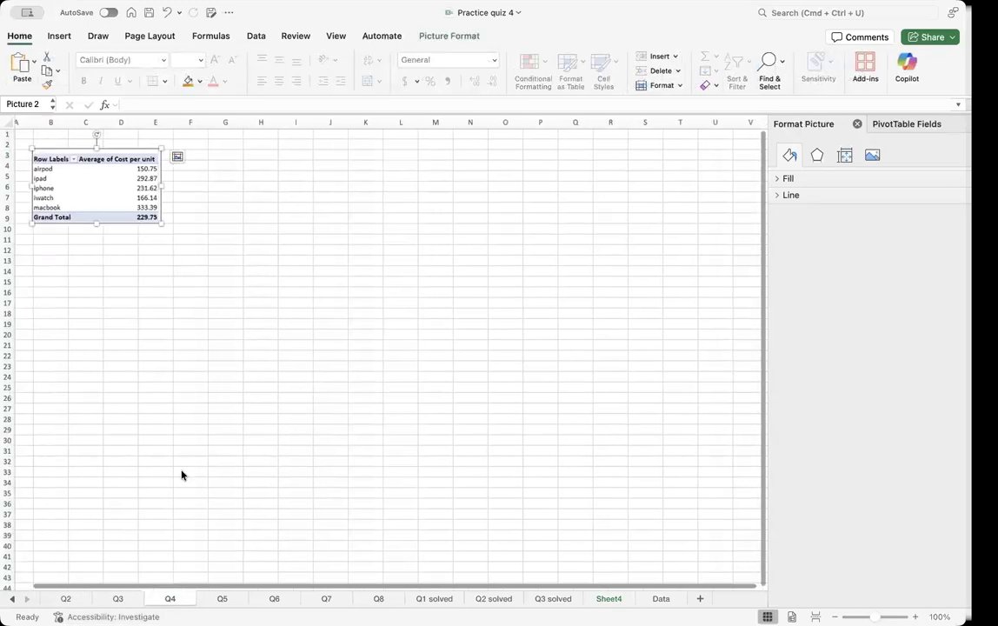
click(661, 598)
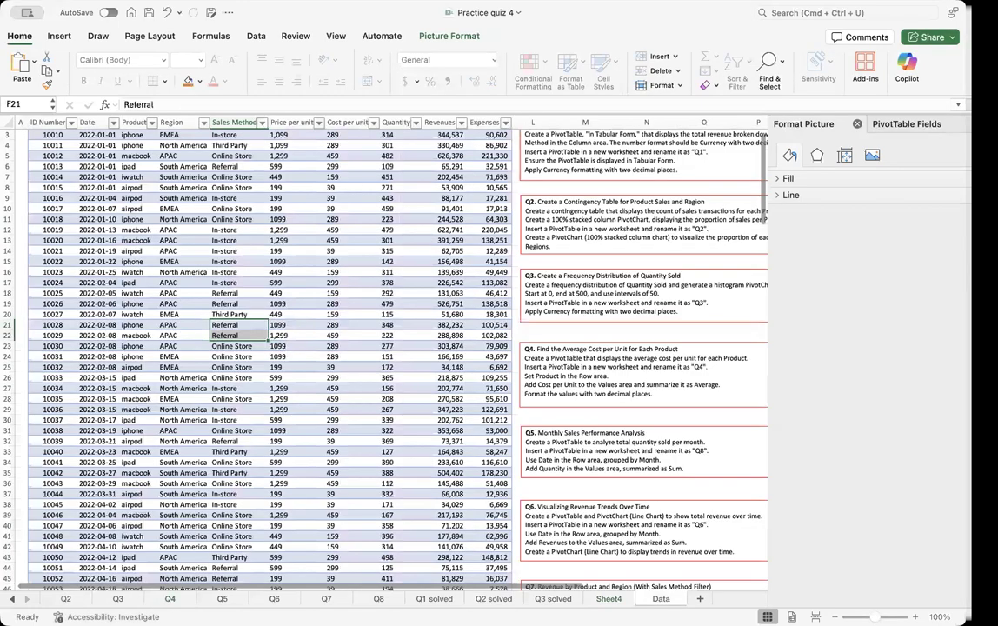
drag(365, 253, 306, 182)
click(224, 147)
click(234, 164)
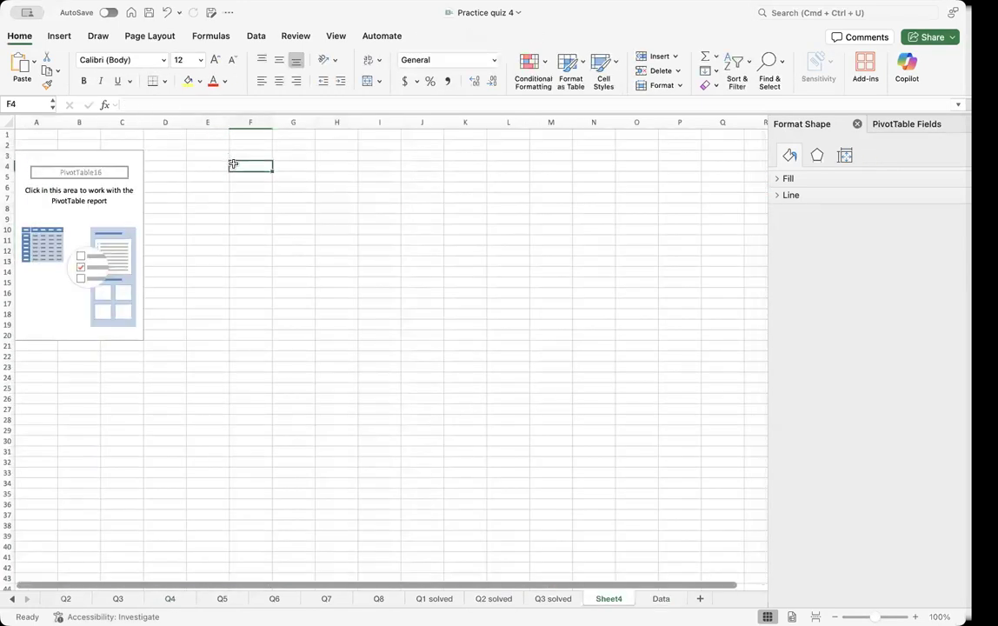
key(super+v)
Step: Build the Sheet4 PivotTable with Product in the Rows area and Cost per unit in the Values area
click(78, 188)
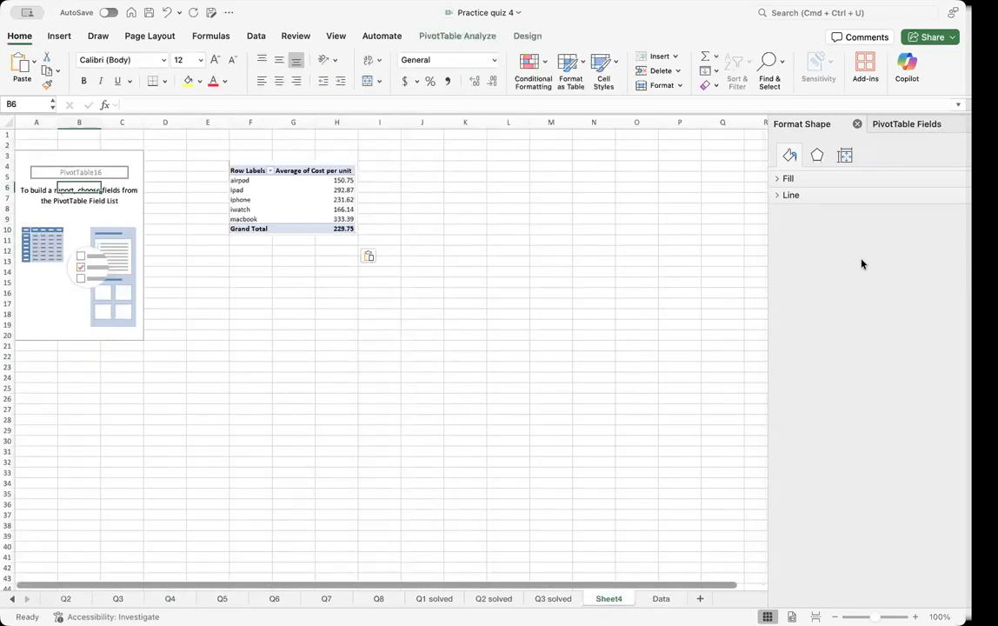
click(904, 125)
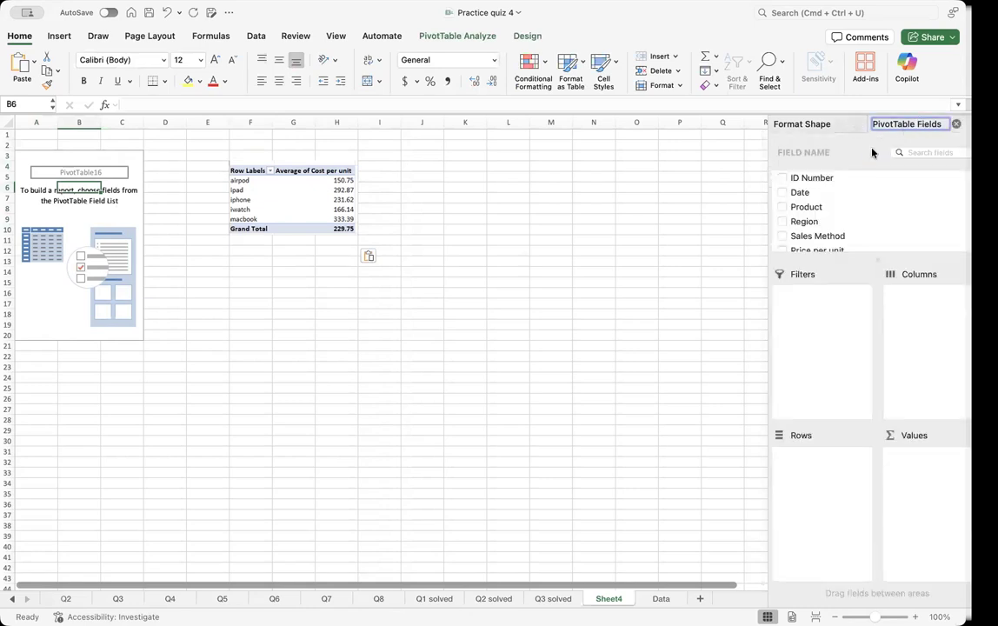
drag(799, 210, 830, 493)
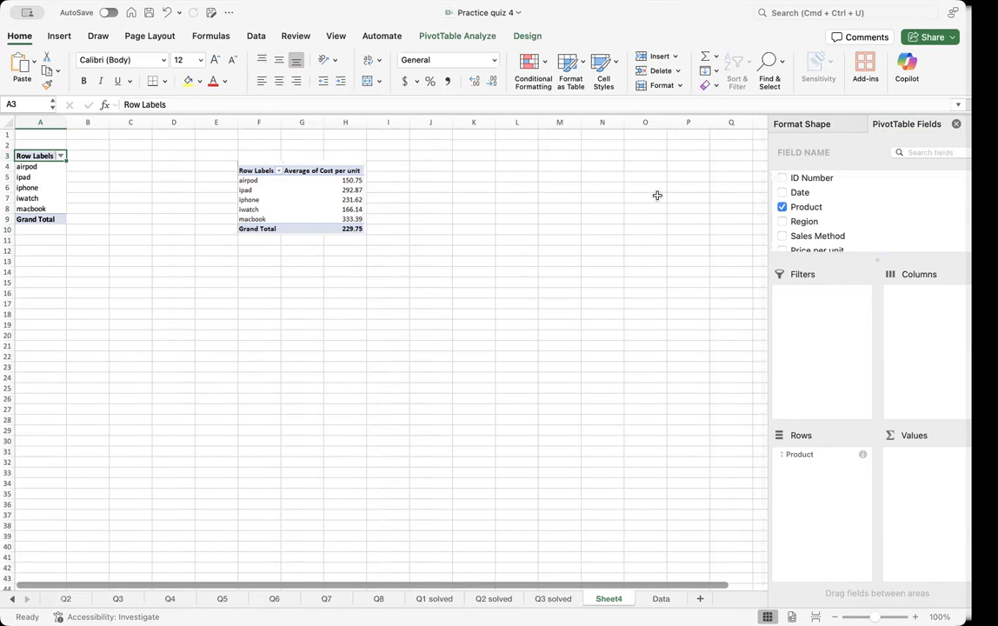
scroll(851, 226, down, 3)
scroll(852, 226, up, 2)
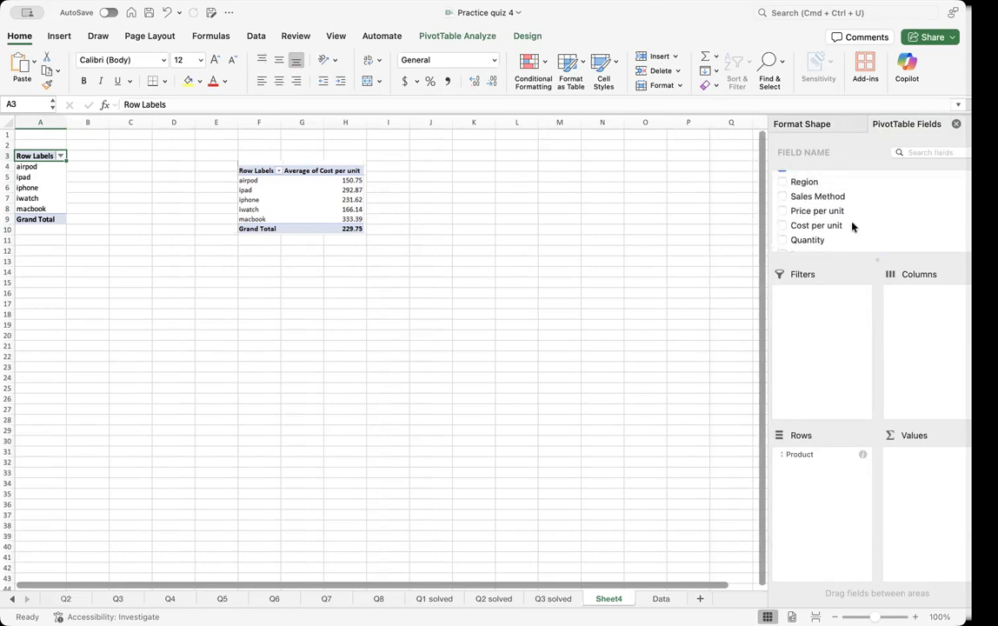
drag(821, 227, 936, 482)
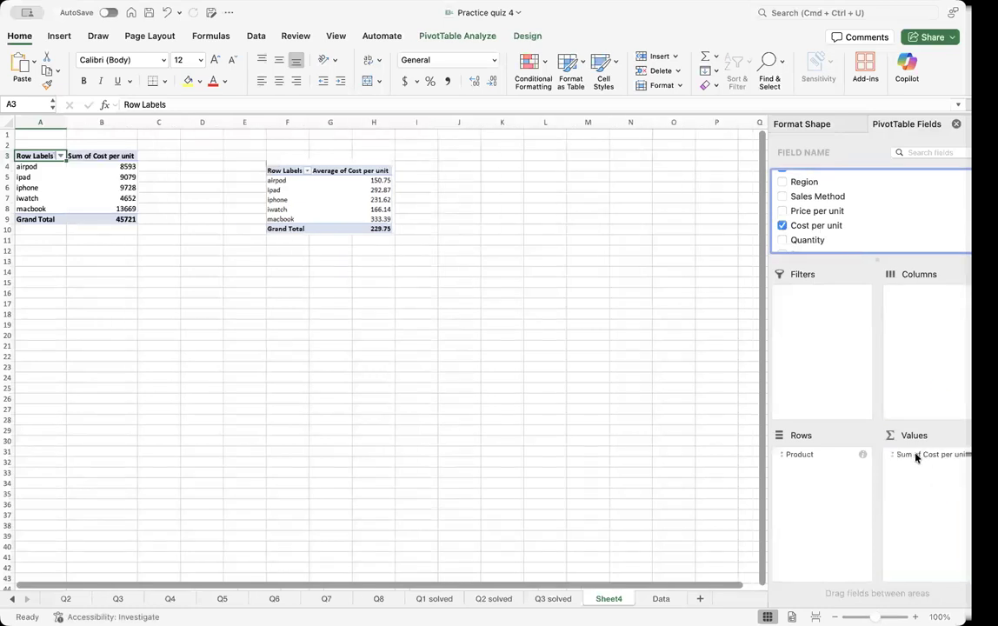
Step: Summarize the Cost per unit value field by Average
click(916, 458)
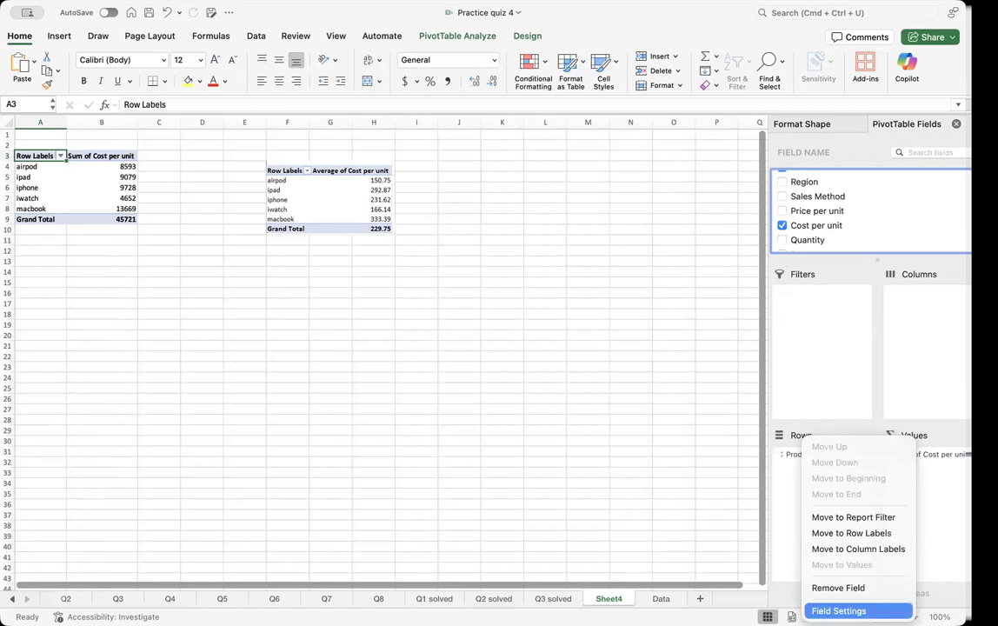
click(839, 611)
click(418, 220)
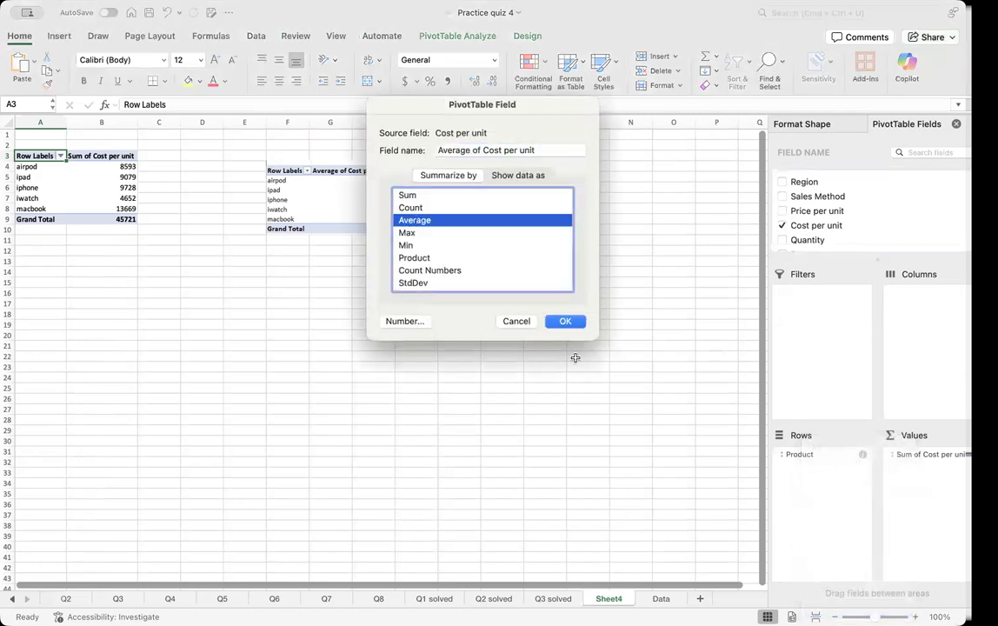
click(565, 322)
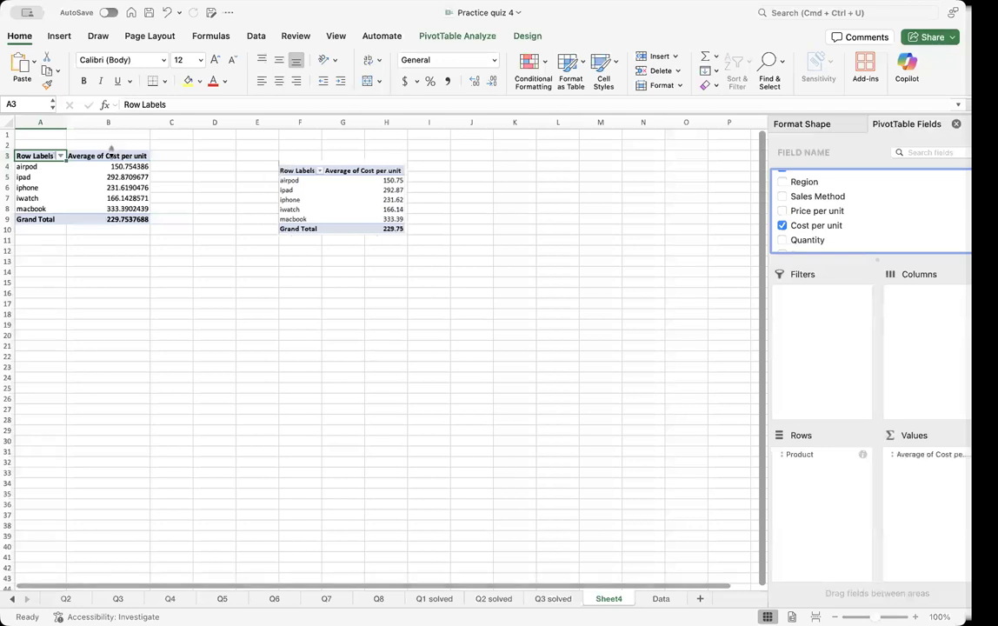
Step: Format the average cost values in B4:B9, including the grand total, with two decimal places
drag(117, 166, 126, 219)
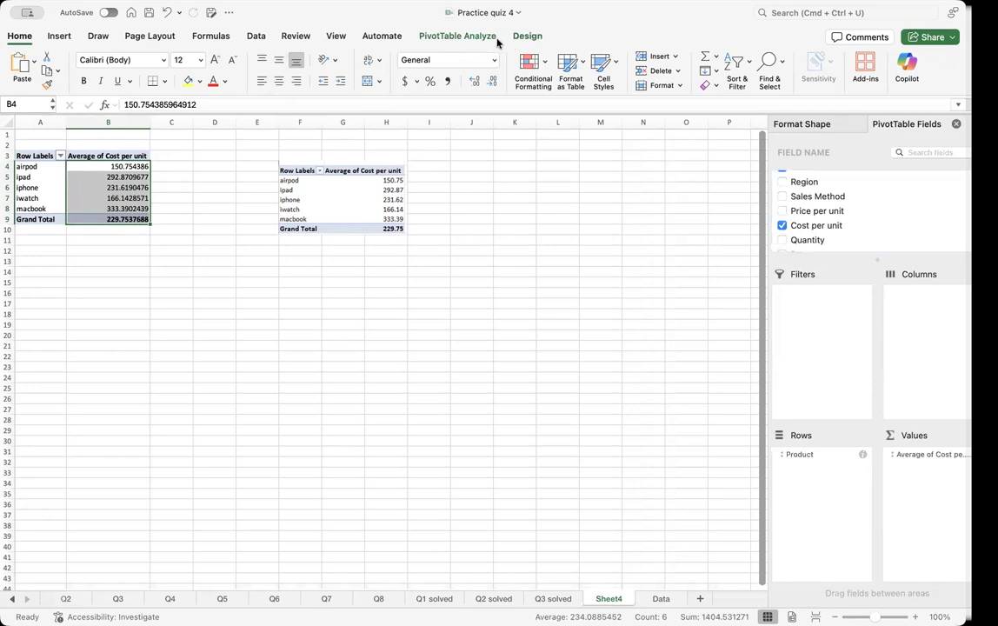
click(492, 82)
click(492, 82)
click(492, 82)
click(492, 82)
click(492, 82)
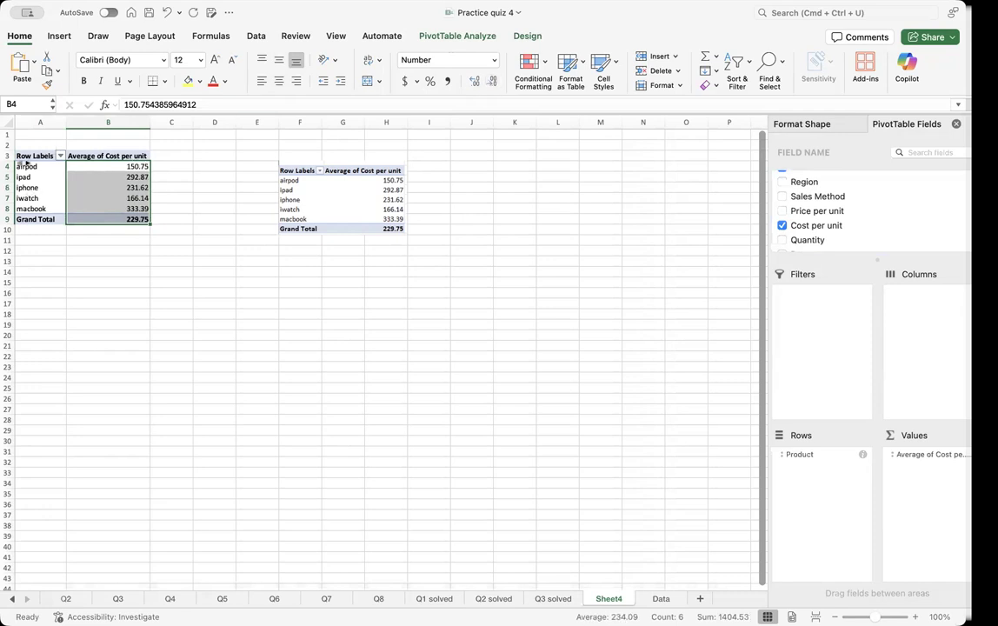
Step: Rename the PivotTable's row labels header in A3 as Product
click(26, 156)
text(Pr)
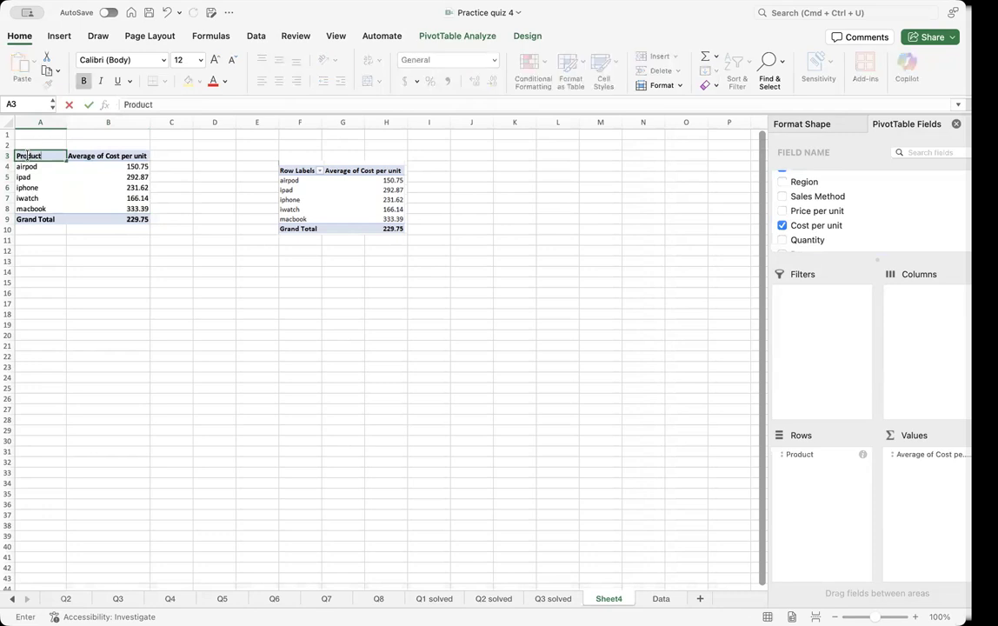
text(oduct)
click(170, 356)
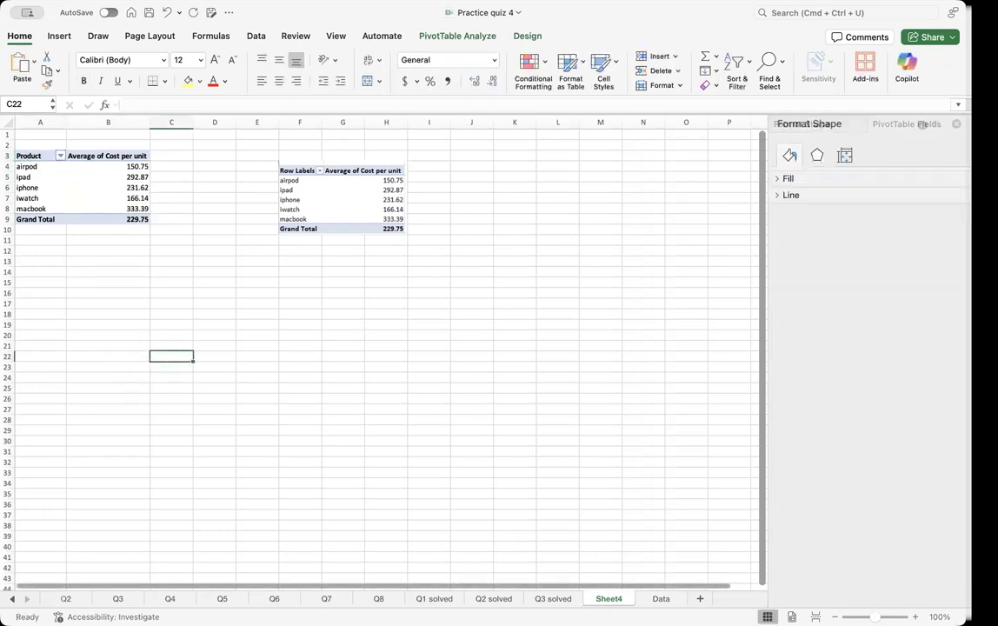
Step: Rename Sheet4 as "Q4 solved" and move the reference picture closer to the PivotTable, over columns D to F
double_click(619, 599)
text(Q4 solved)
click(584, 374)
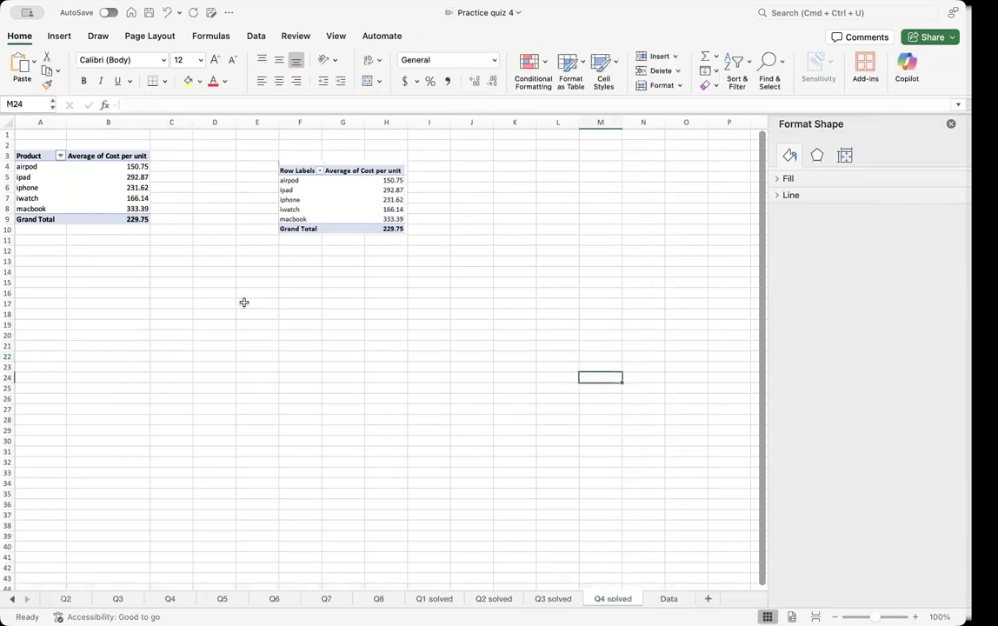
drag(317, 217, 237, 195)
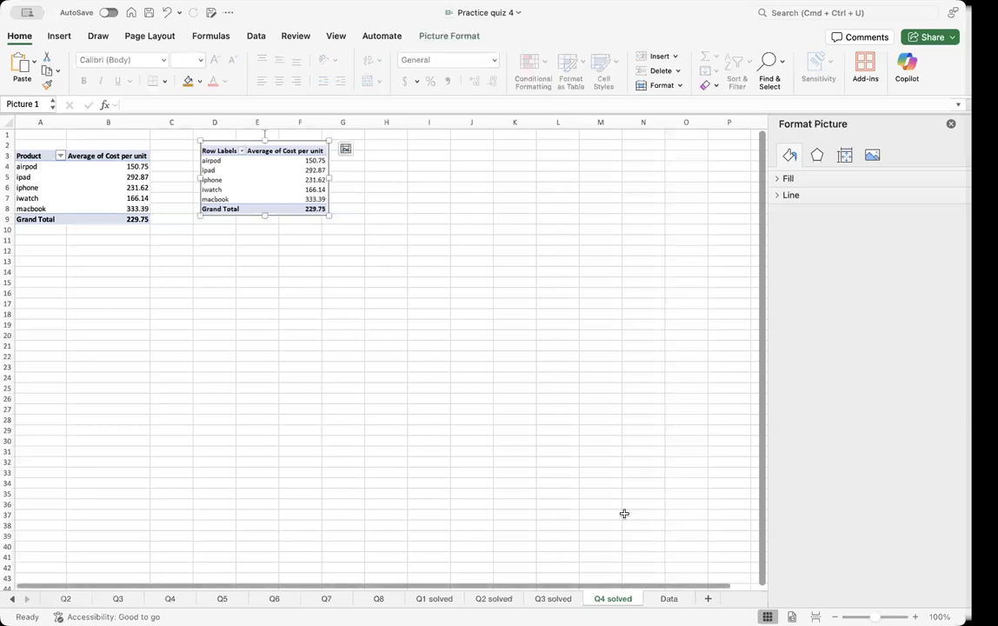
Step: Check the Q5 instructions on the Data sheet and insert a PivotTable from the Dataset table in a new worksheet
click(669, 598)
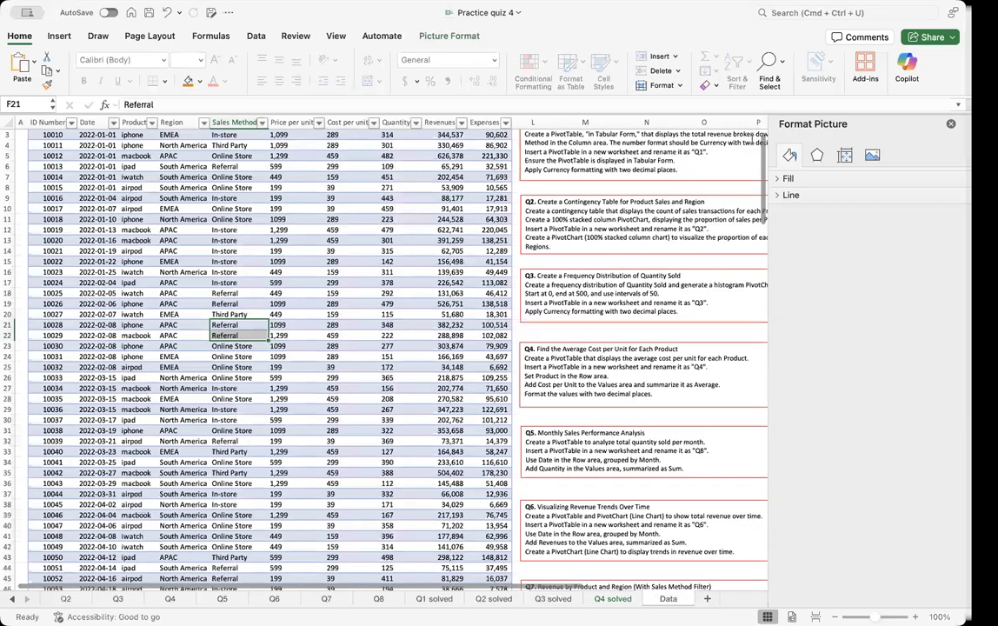
scroll(561, 404, down, 5)
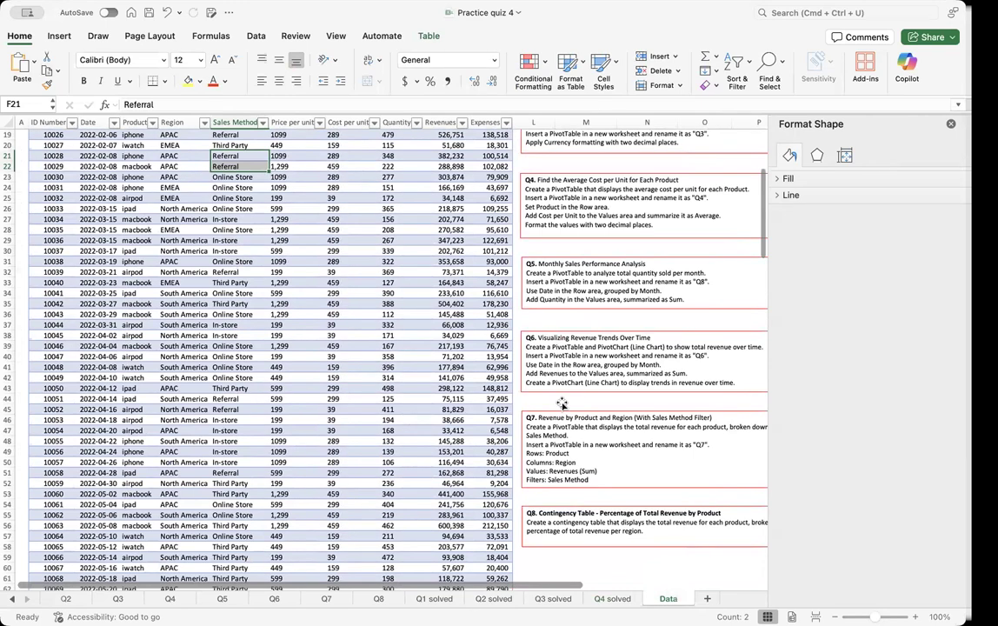
scroll(710, 274, up, 1)
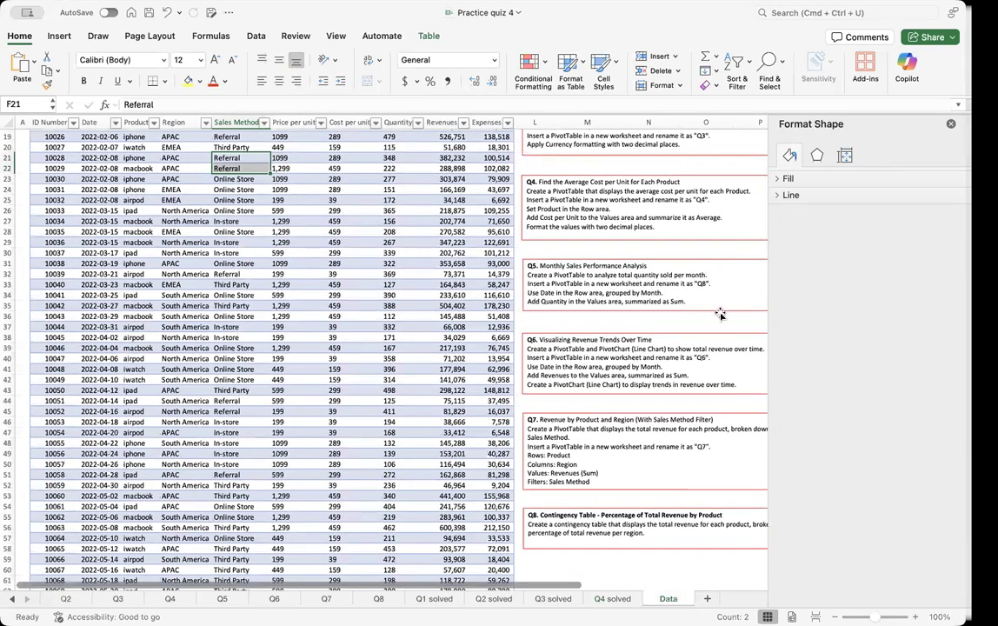
scroll(310, 464, down, 1)
click(309, 463)
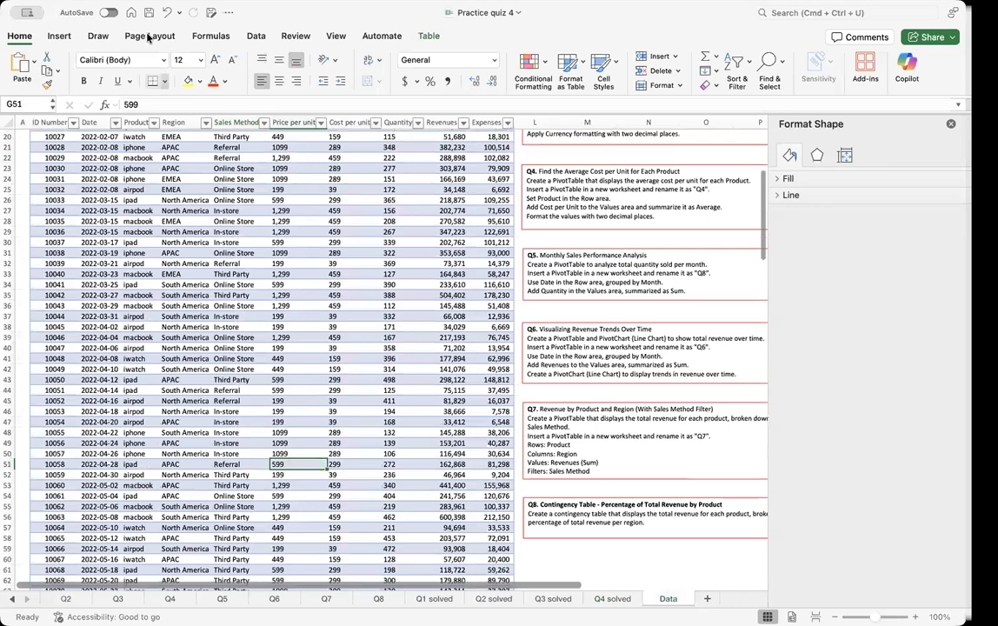
click(59, 36)
click(23, 62)
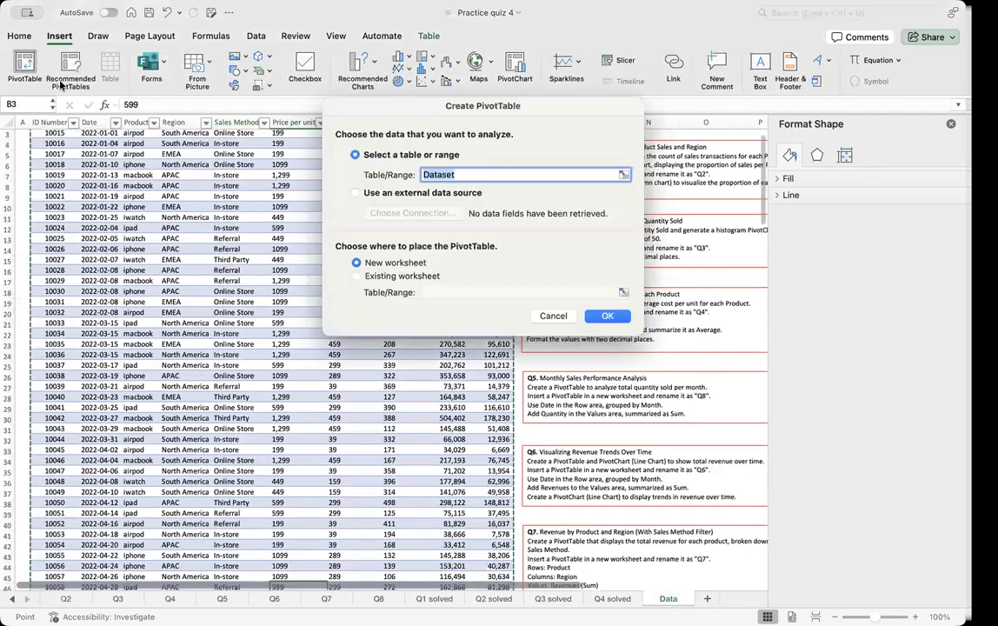
key(Return)
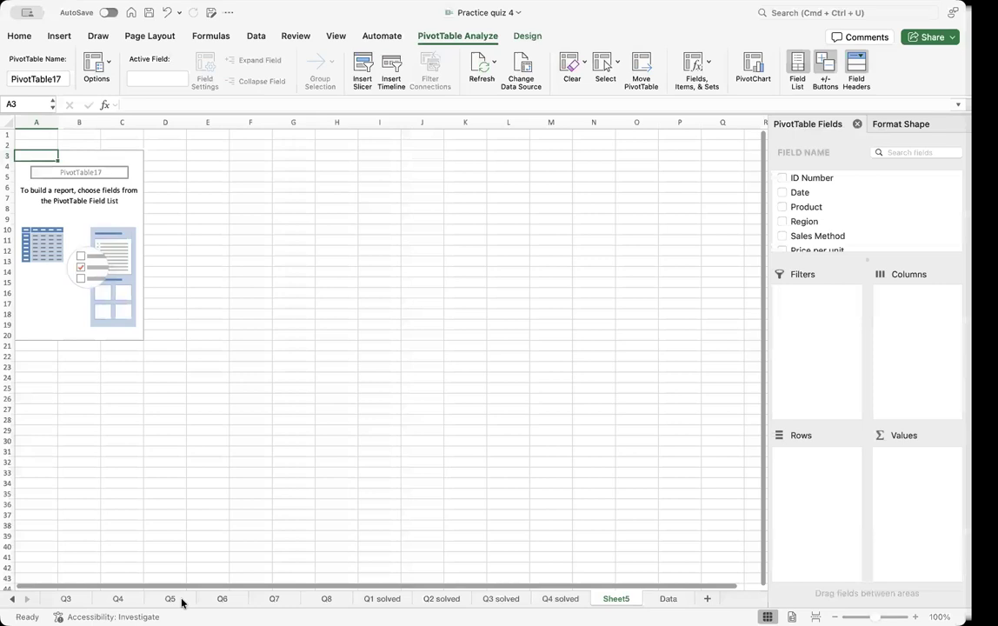
Step: Copy the reference PivotTable picture from the Q5 sheet and paste it at cell F3 of Sheet5
click(169, 599)
click(128, 219)
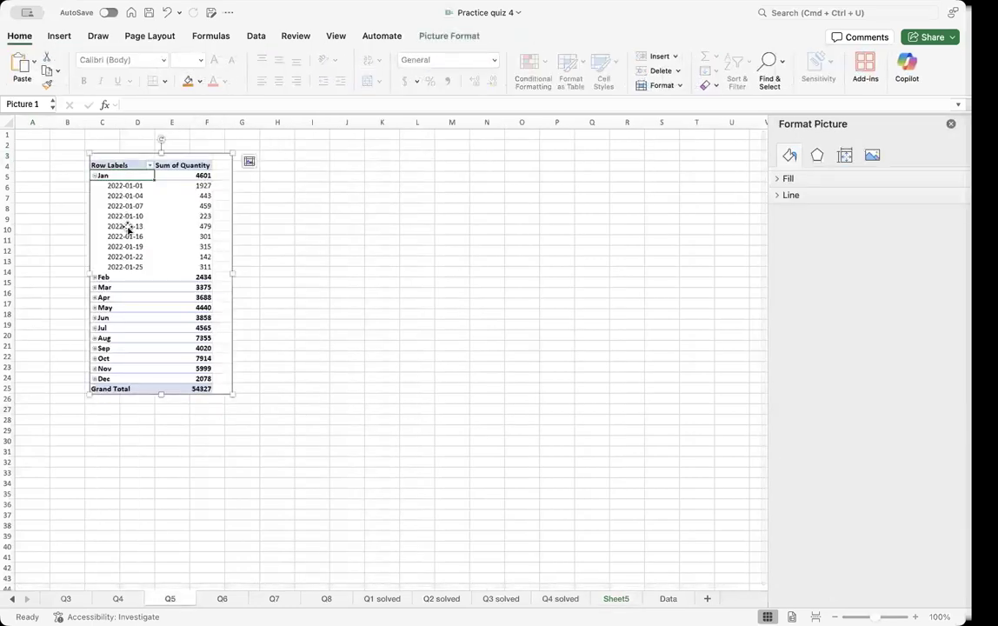
scroll(327, 488, down, 1)
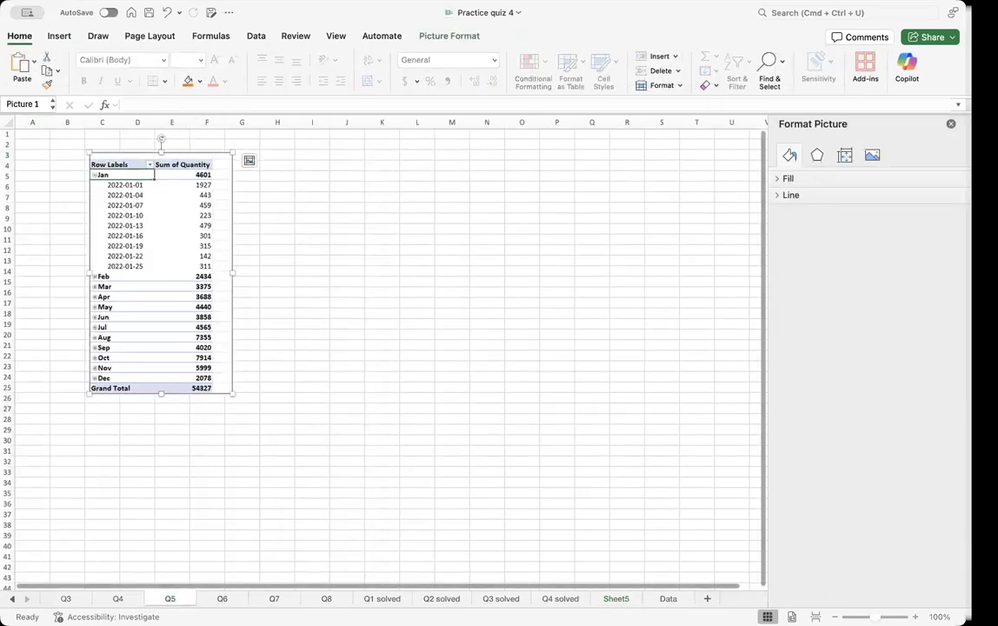
click(615, 599)
click(251, 155)
key(super+v)
Step: Add the Date field to the Rows area of the Sheet5 PivotTable
click(54, 223)
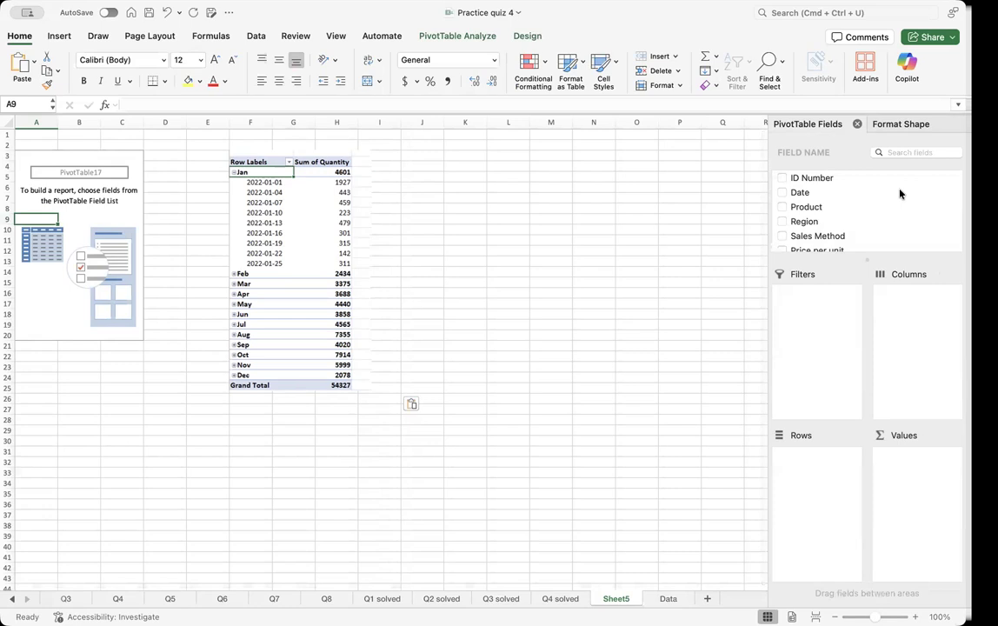
scroll(899, 193, down, 5)
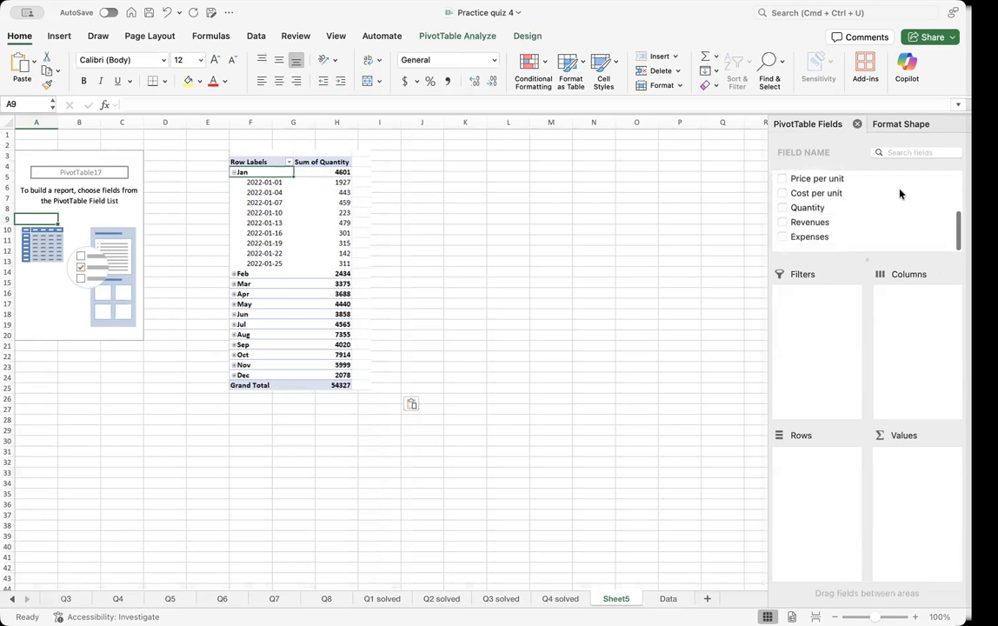
scroll(900, 193, up, 2)
scroll(900, 193, up, 3)
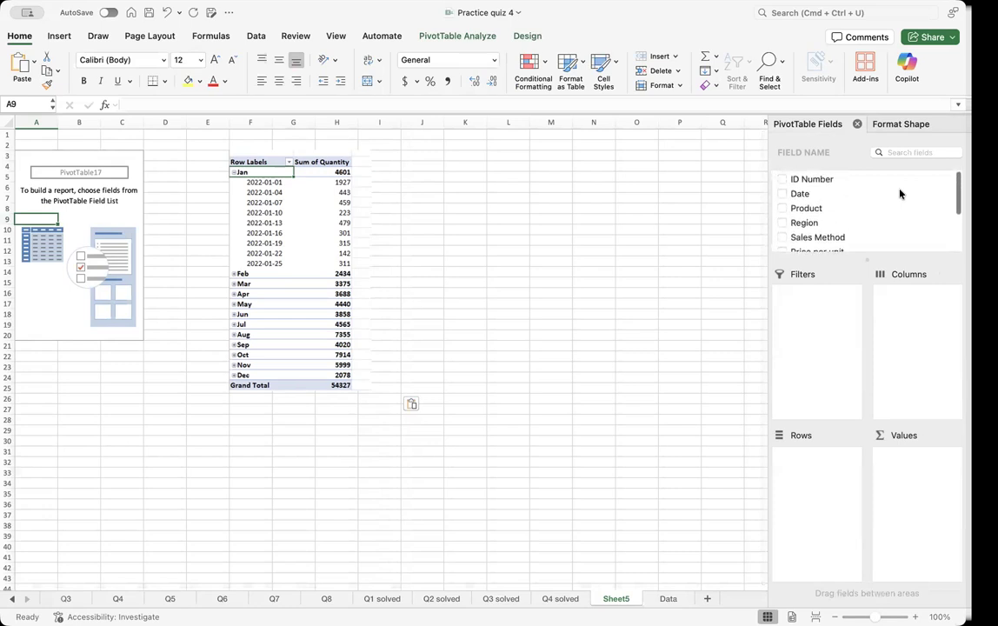
drag(800, 193, 830, 517)
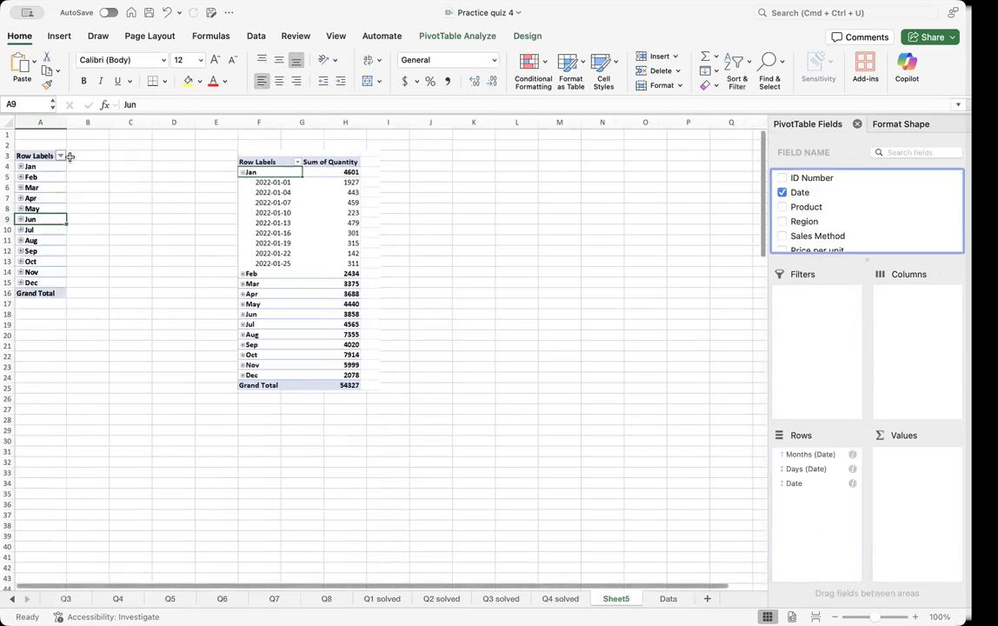
Step: Expand January in the PivotTable and inspect the dates nested under 01-Jan, 04-Jan and 07-Jan, collapsing each day again
scroll(20, 165, down, 1)
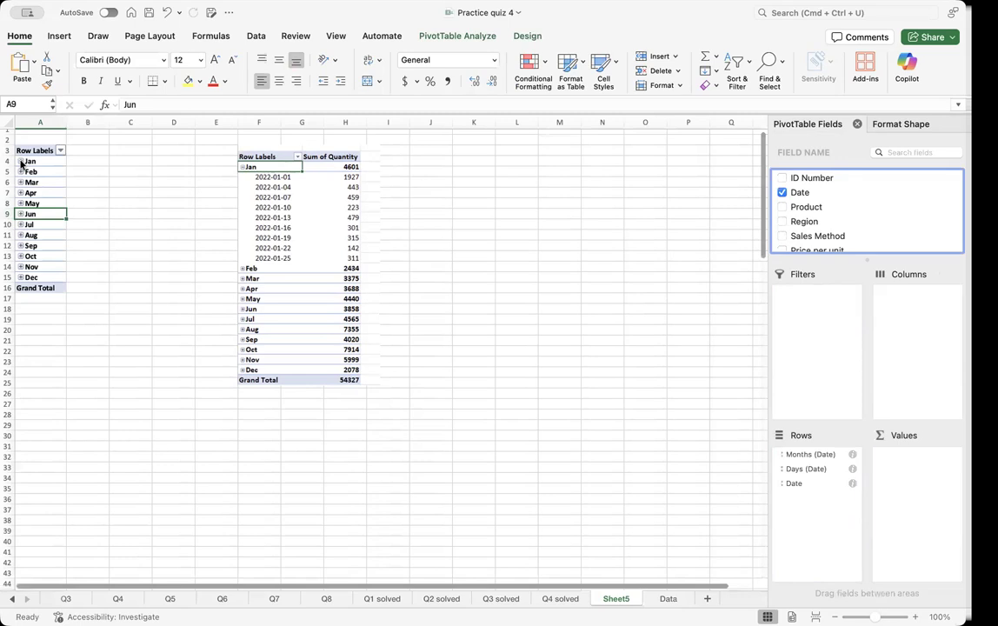
click(20, 161)
click(24, 171)
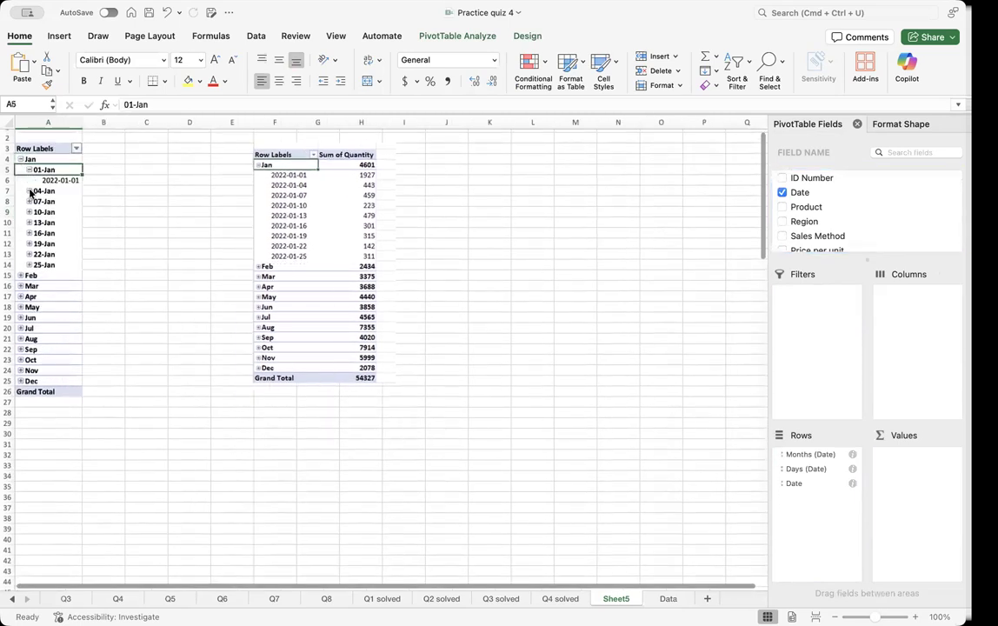
click(29, 191)
click(28, 168)
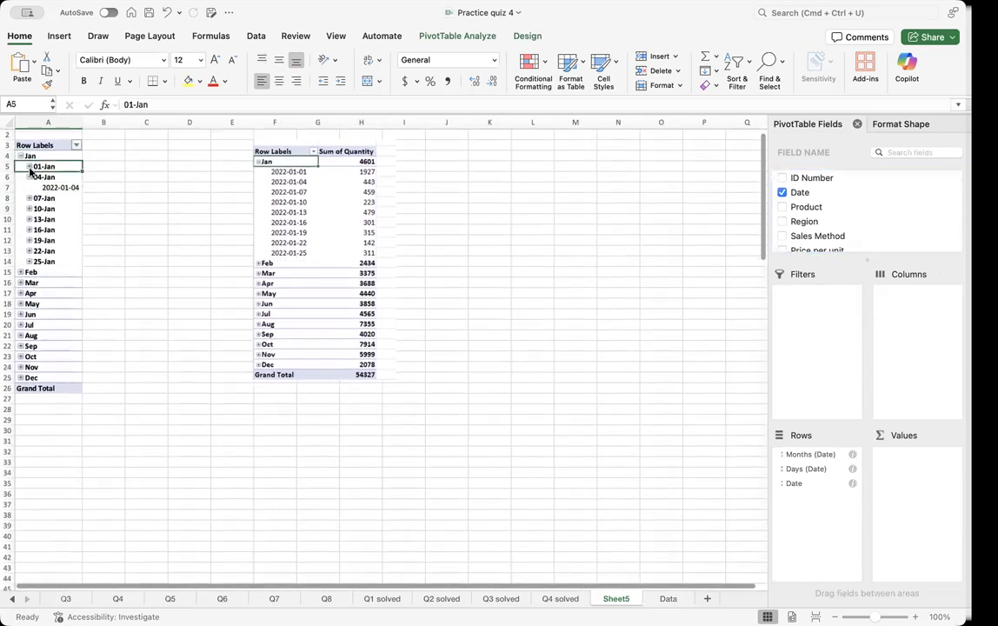
scroll(32, 175, down, 1)
click(27, 187)
click(28, 166)
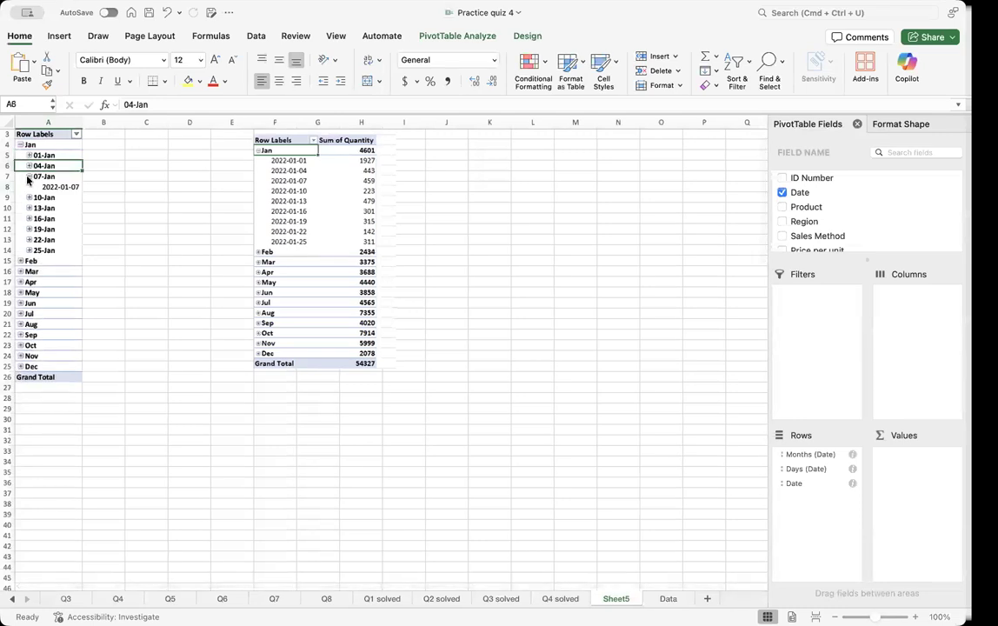
click(27, 178)
scroll(49, 139, down, 1)
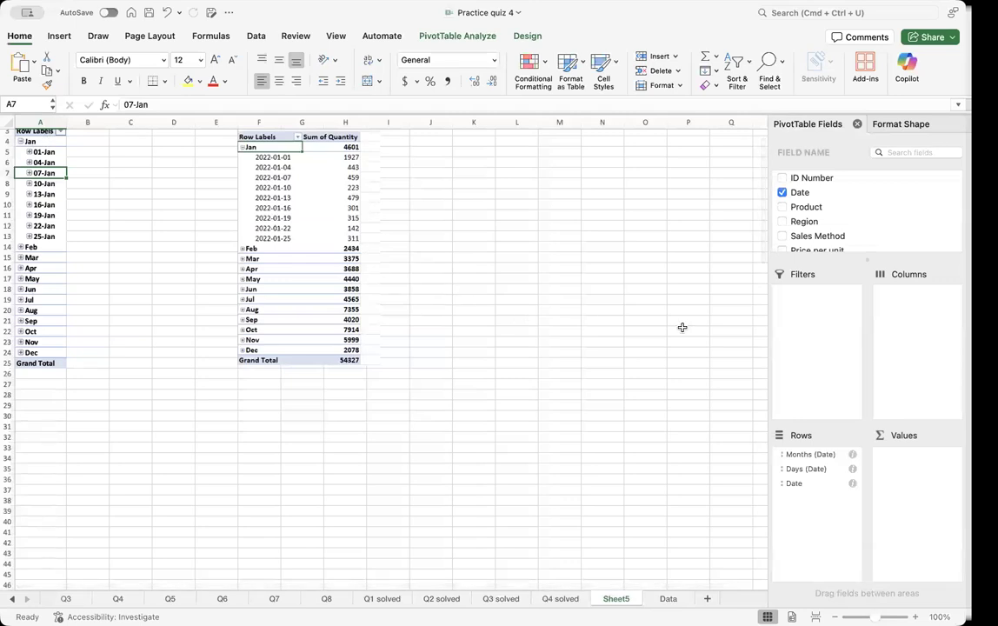
Step: Remove Days (Date) from the Rows area of the Sheet5 PivotTable and check the dates under Feb, collapsing it again
click(830, 470)
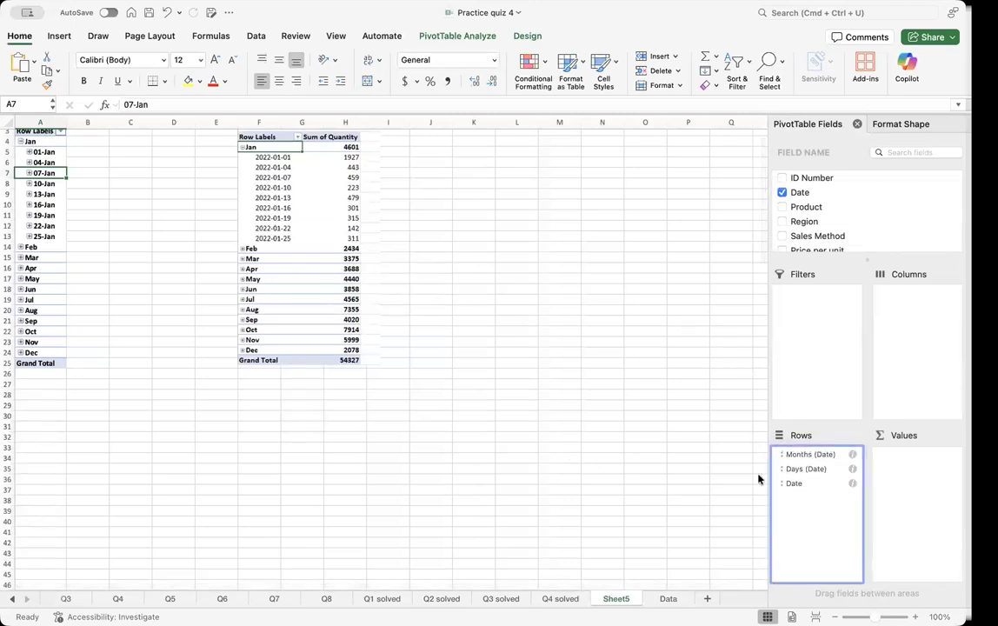
drag(757, 479, 754, 476)
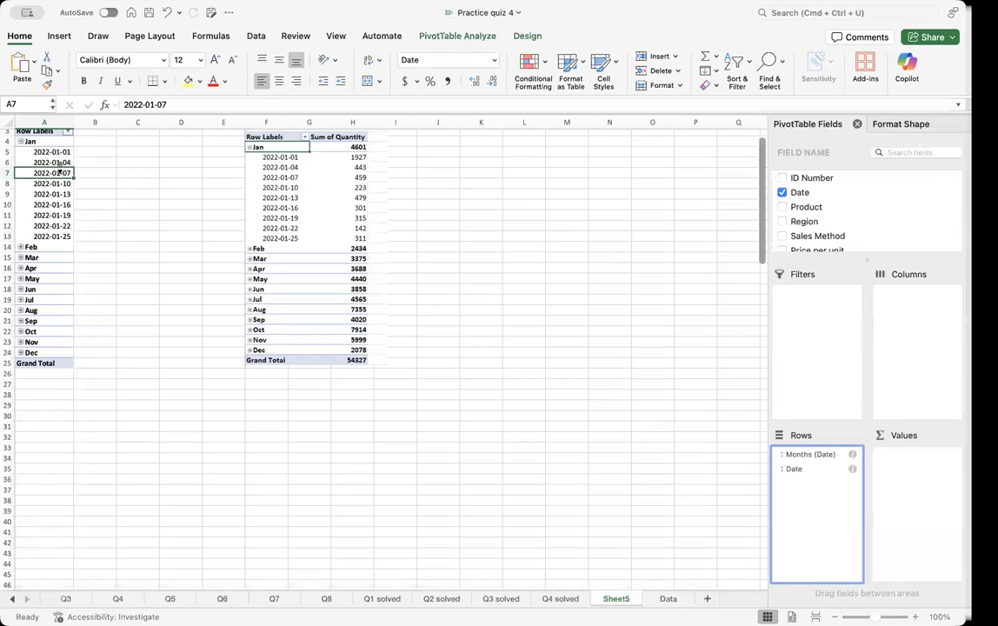
click(21, 247)
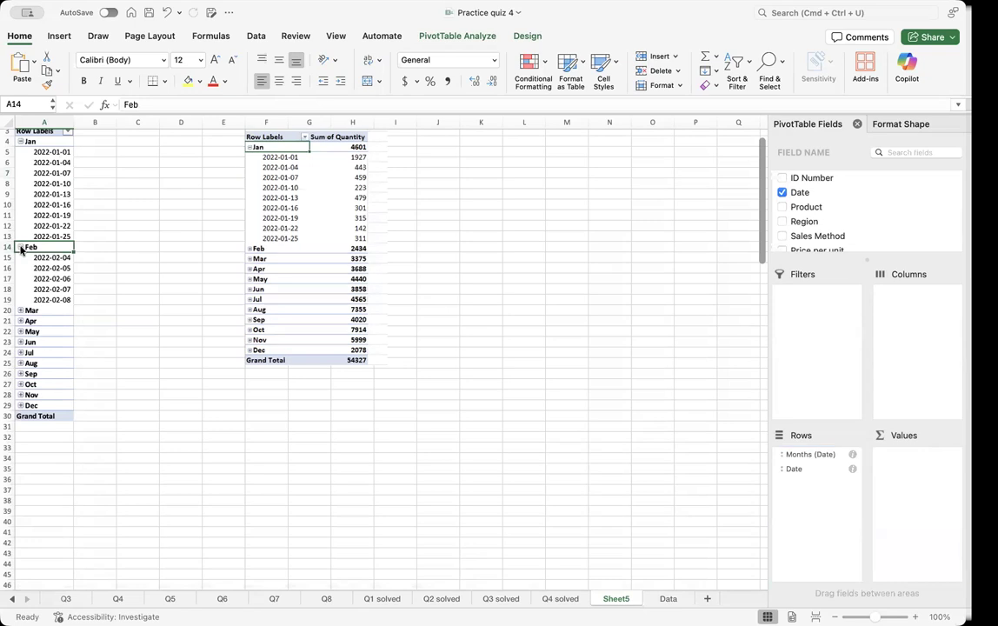
click(20, 248)
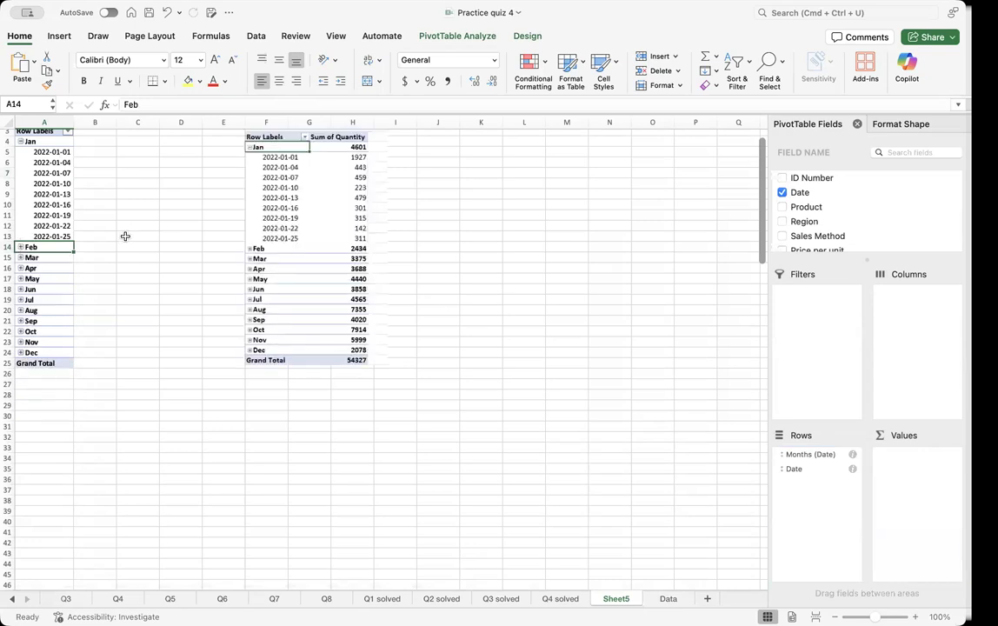
scroll(126, 224, up, 3)
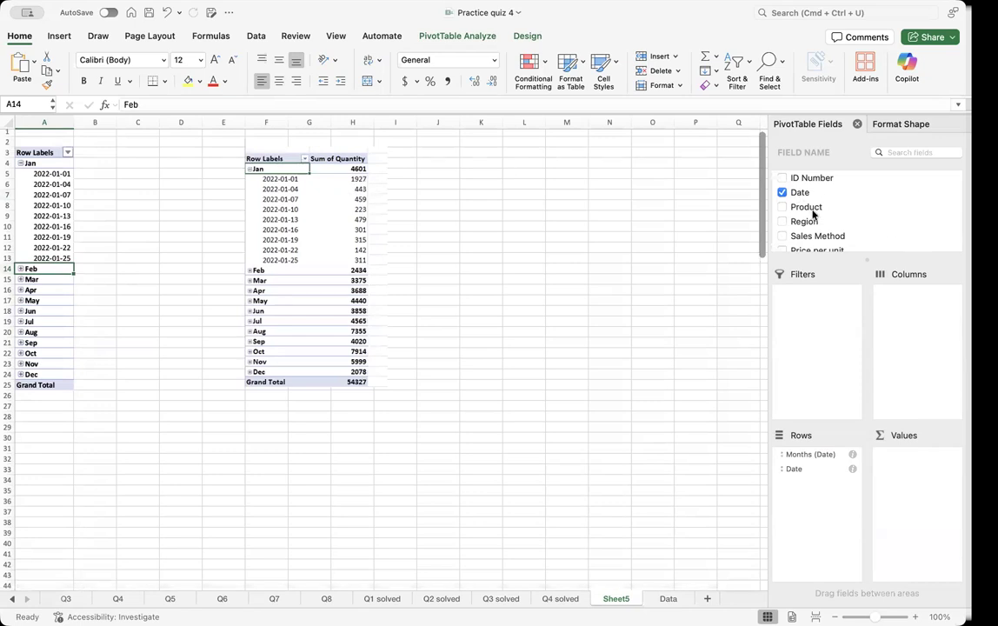
Step: Add Quantity to the Values area of the Sheet5 PivotTable and summarize it by Sum
scroll(813, 215, down, 3)
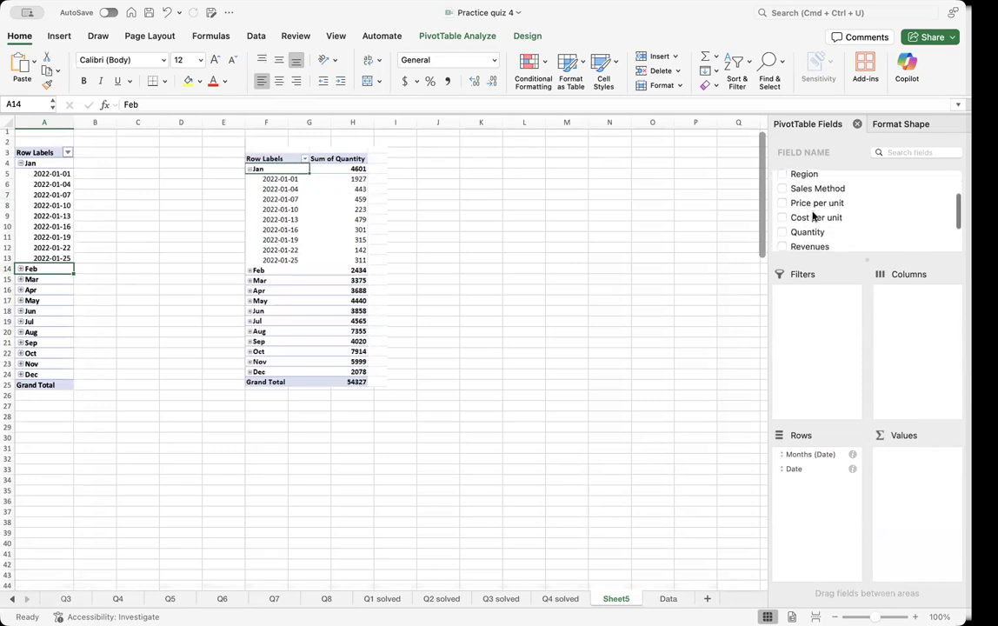
drag(823, 237, 939, 485)
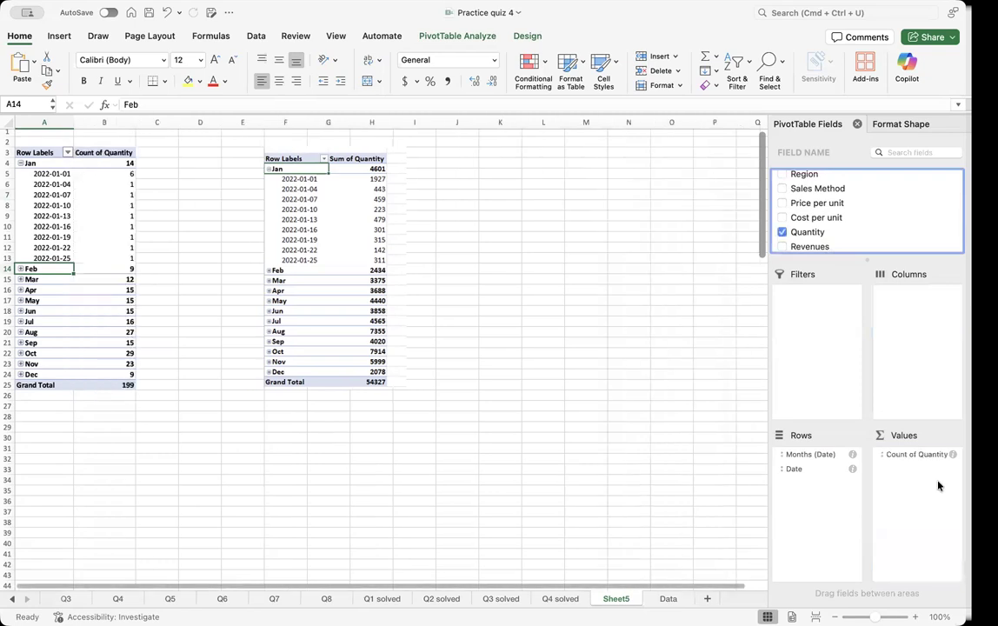
right_click(902, 456)
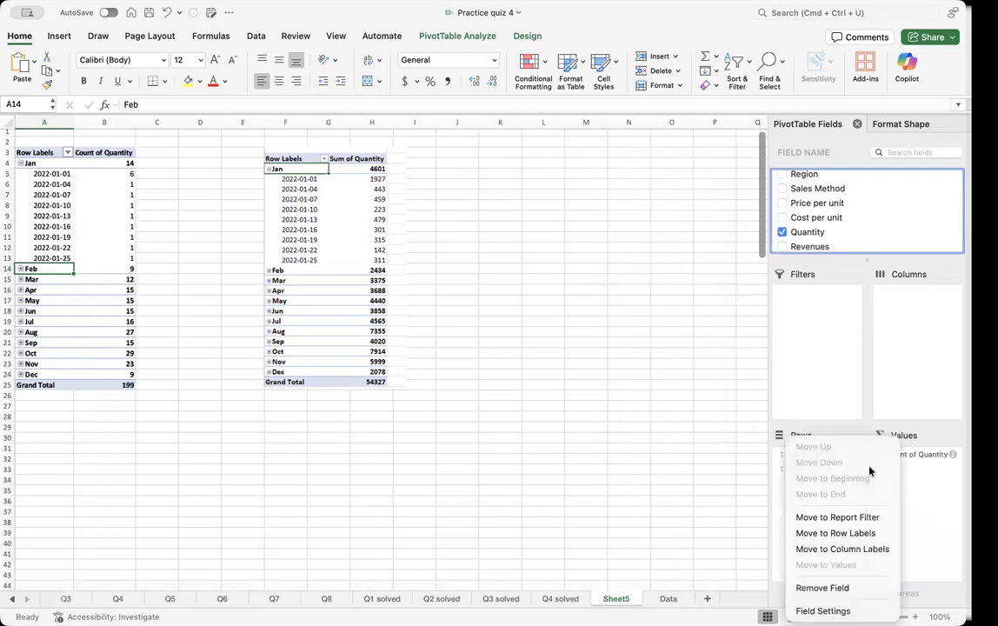
click(823, 610)
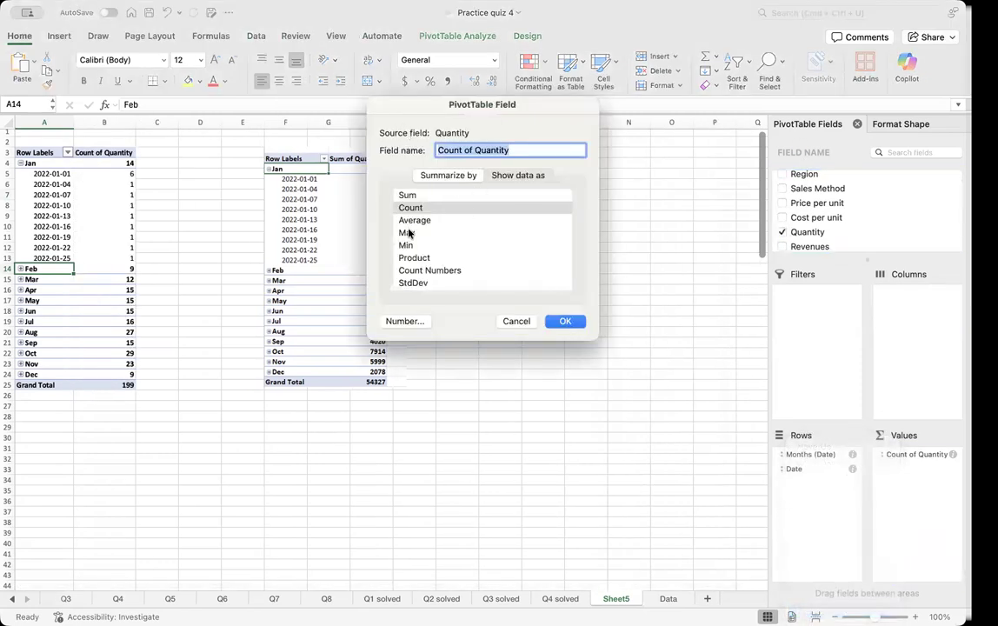
click(413, 196)
click(565, 320)
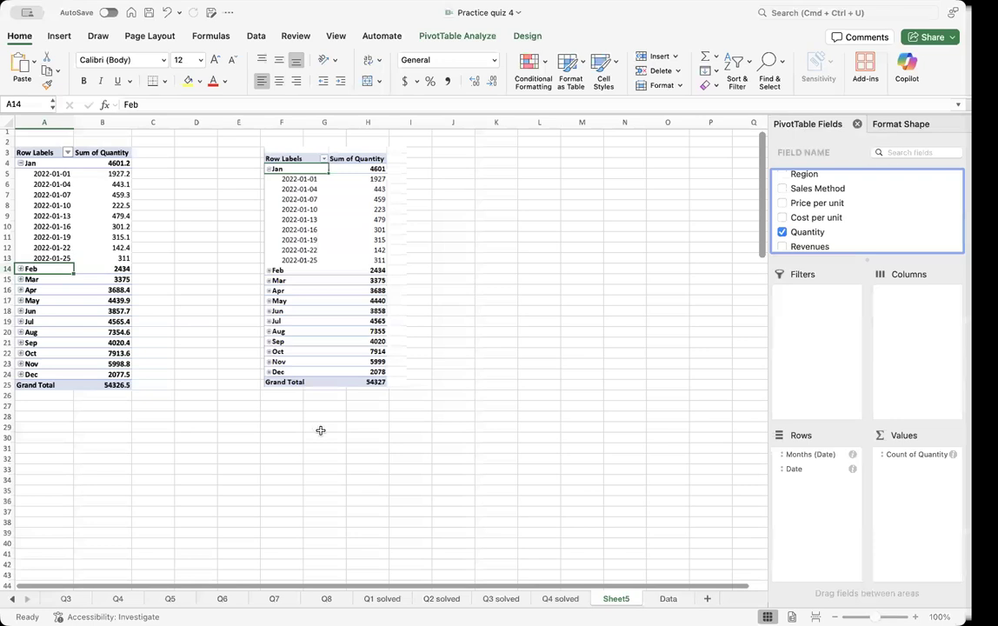
Step: Rename the PivotTable's Row Labels header as Month and the Sheet5 worksheet as Q5 solved
click(320, 431)
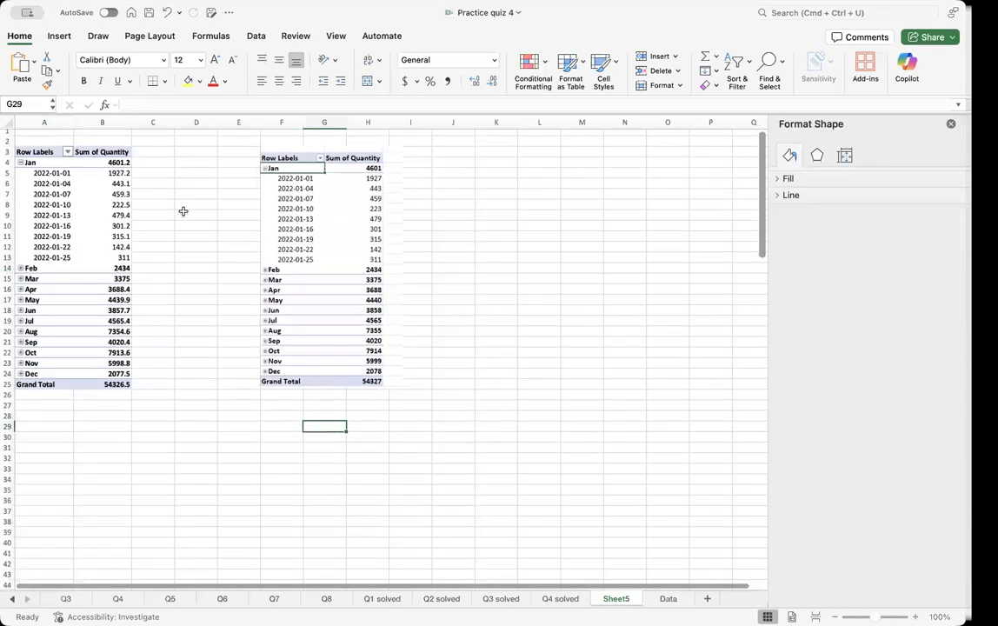
click(50, 153)
text(Month)
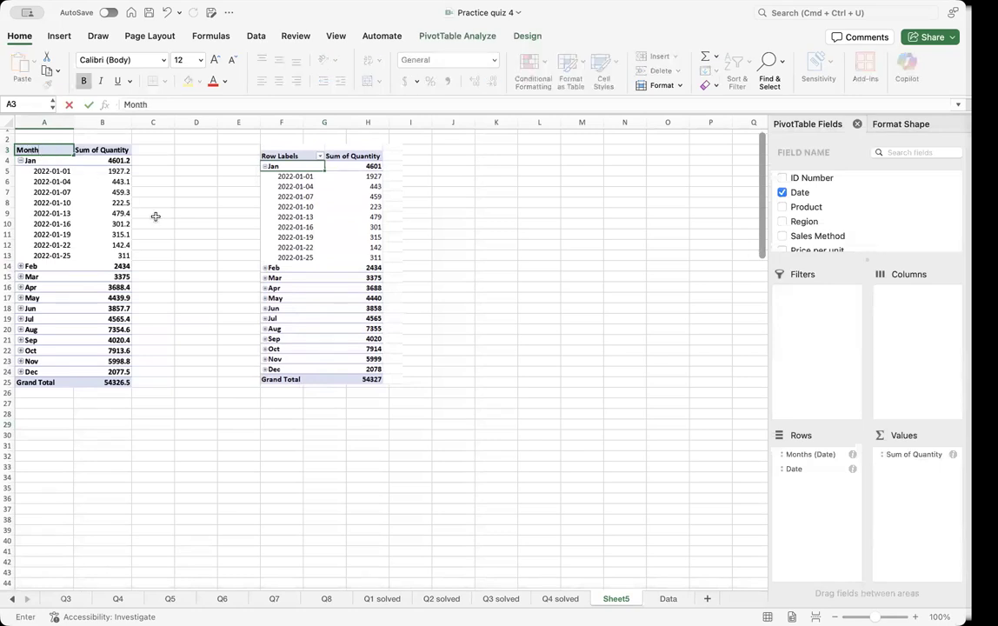
click(193, 223)
double_click(623, 598)
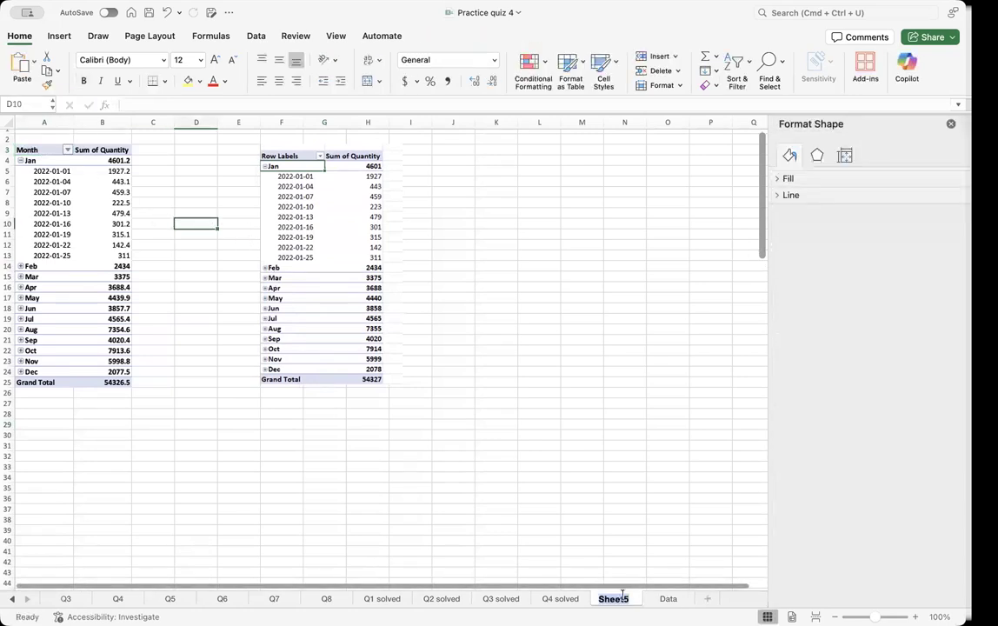
text(Q5 solved)
click(625, 467)
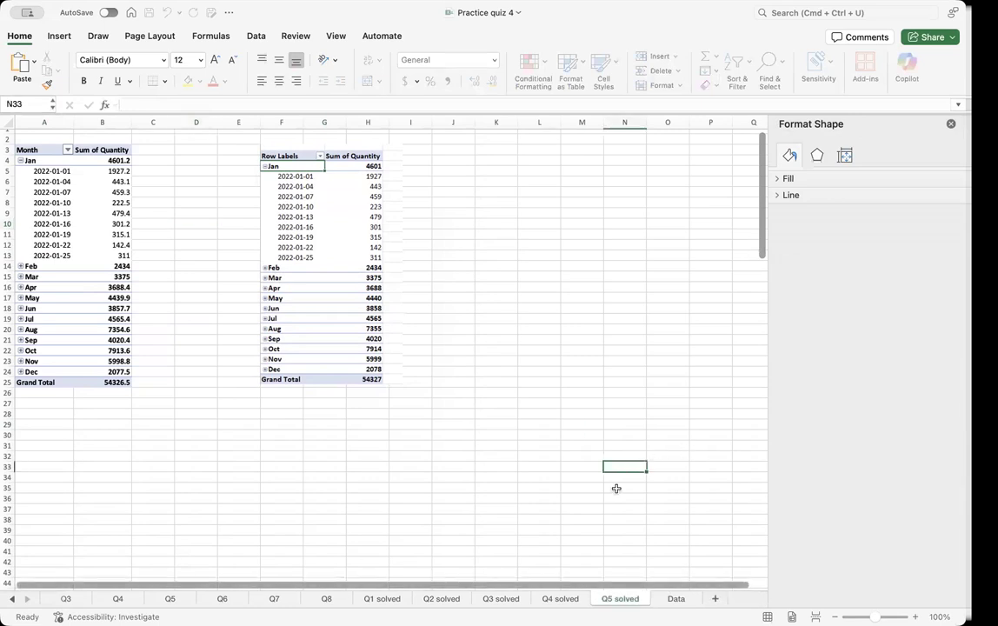
Step: Check the Q6 instructions on the Data sheet and insert a PivotTable from the Dataset table in a new worksheet
click(675, 598)
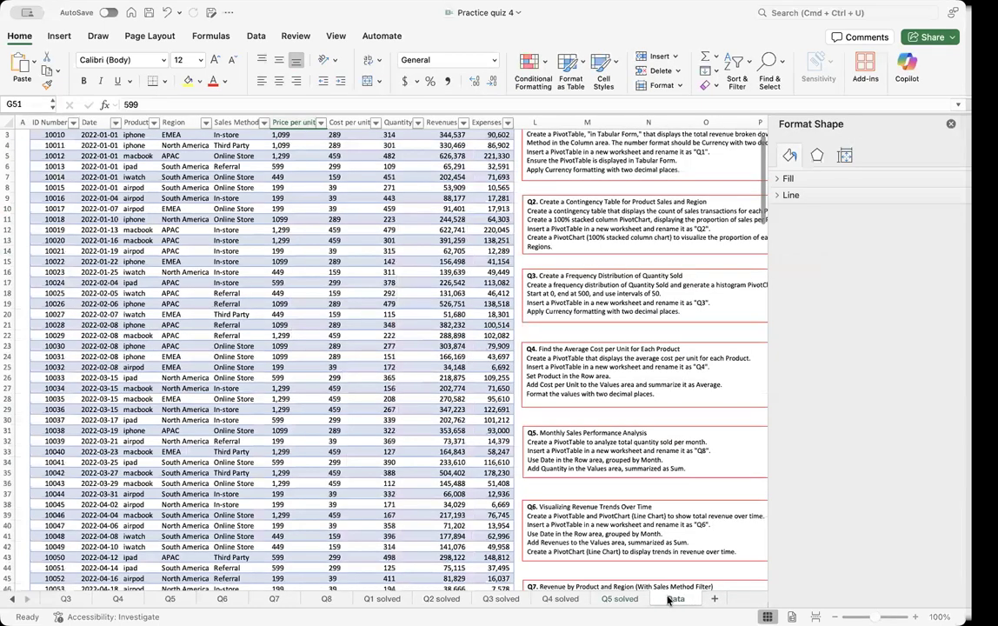
scroll(662, 550, down, 2)
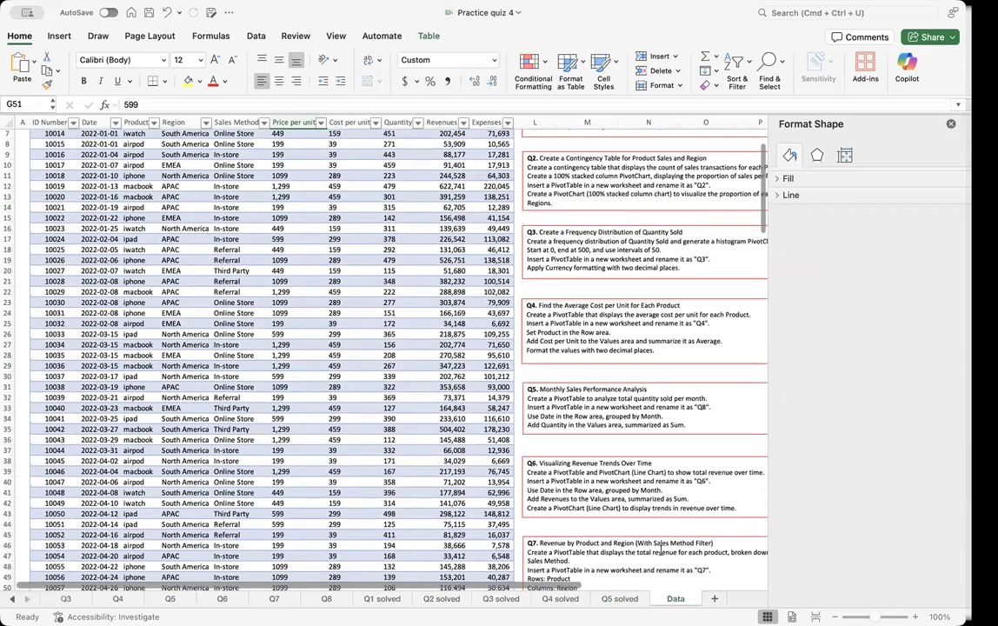
click(295, 292)
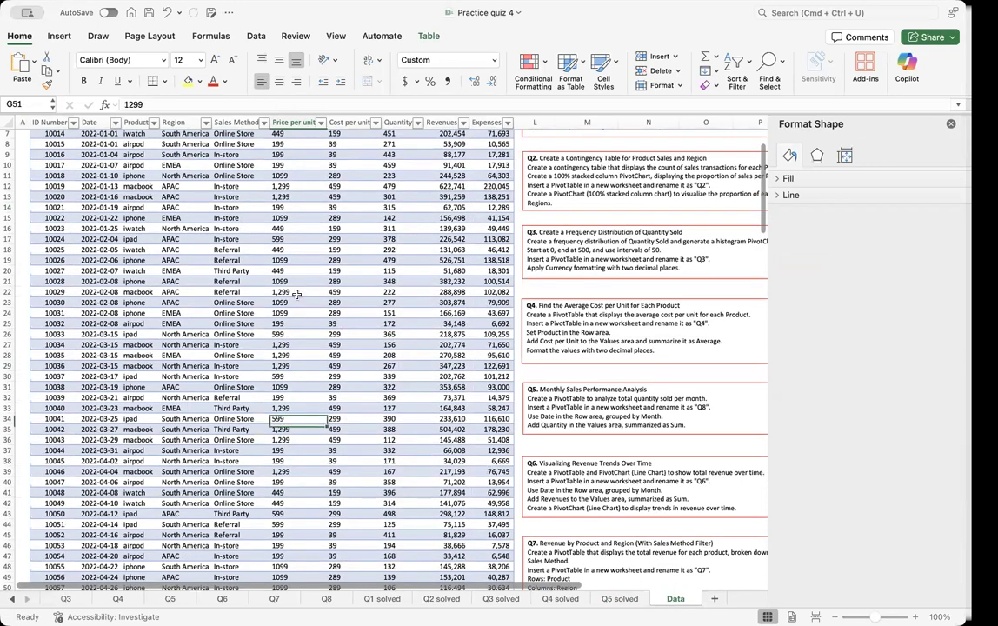
click(59, 37)
click(25, 64)
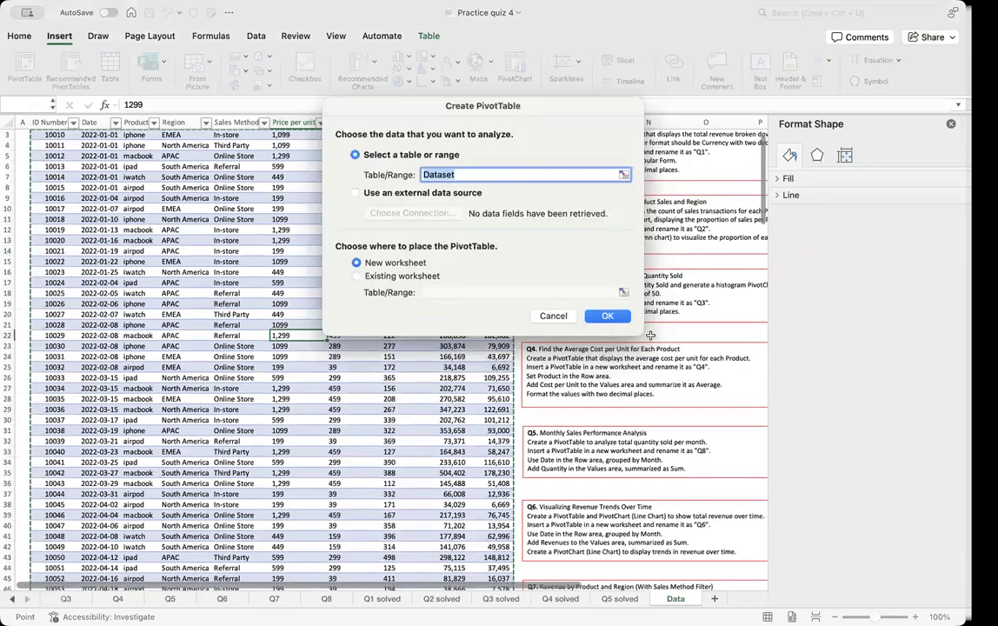
key(Return)
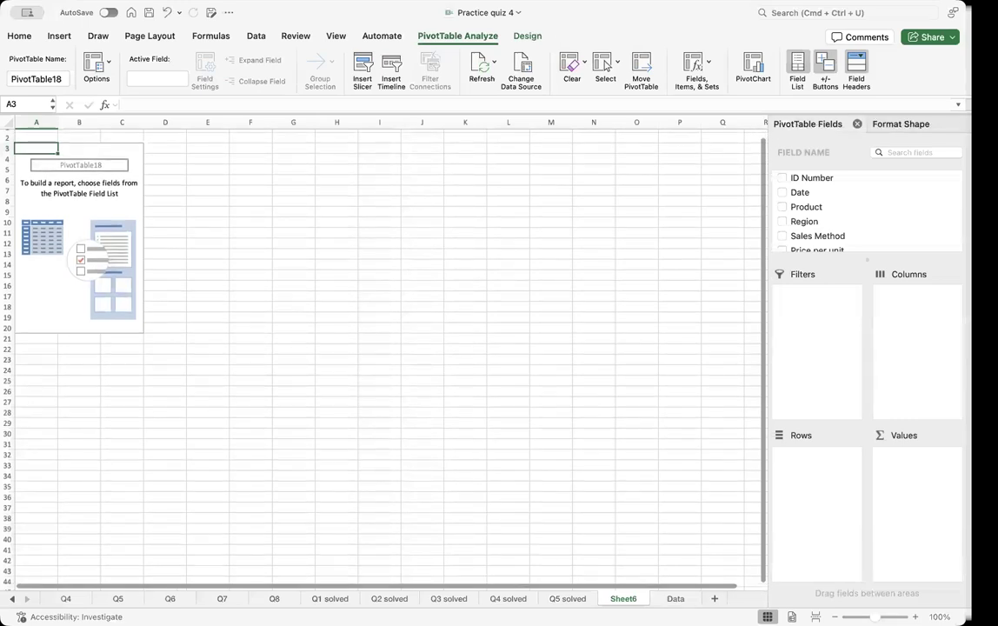
Step: Copy the reference PivotTable and line chart picture from the Q6 sheet and paste it beside the empty PivotTable on Sheet6
click(170, 599)
click(133, 220)
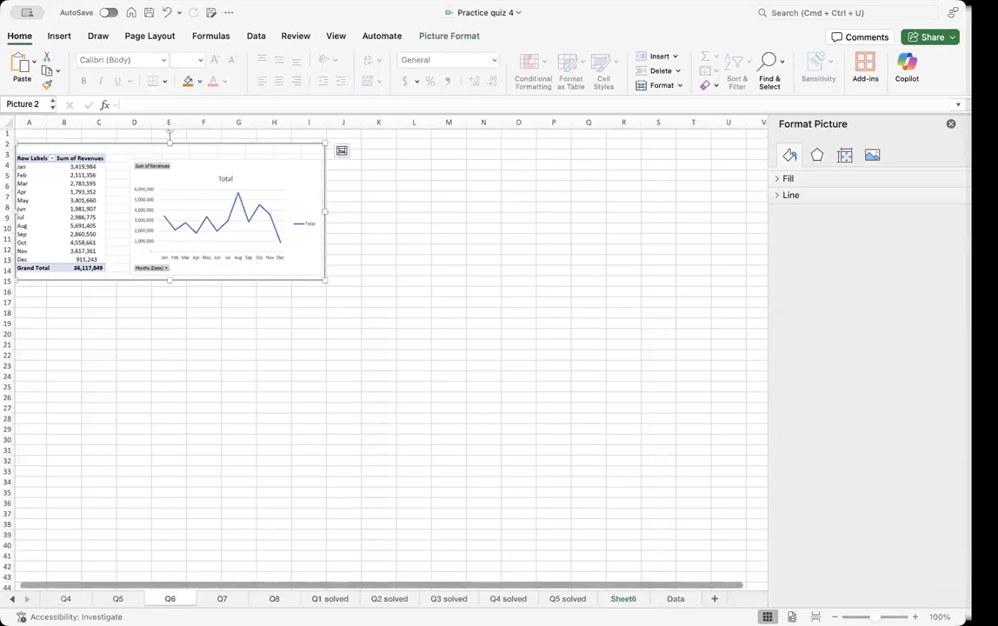
click(623, 599)
click(307, 148)
key(super+v)
drag(316, 194, 284, 213)
Step: Add Months (Date) to the Rows area and Revenues to the Values area of the Sheet6 PivotTable
click(42, 202)
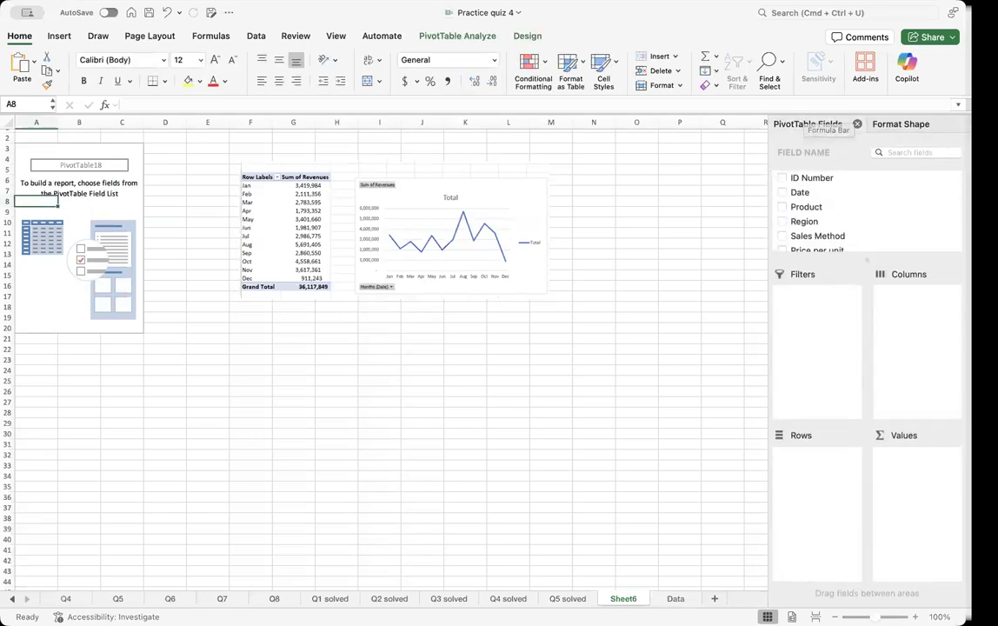
scroll(787, 225, down, 2)
scroll(788, 226, down, 2)
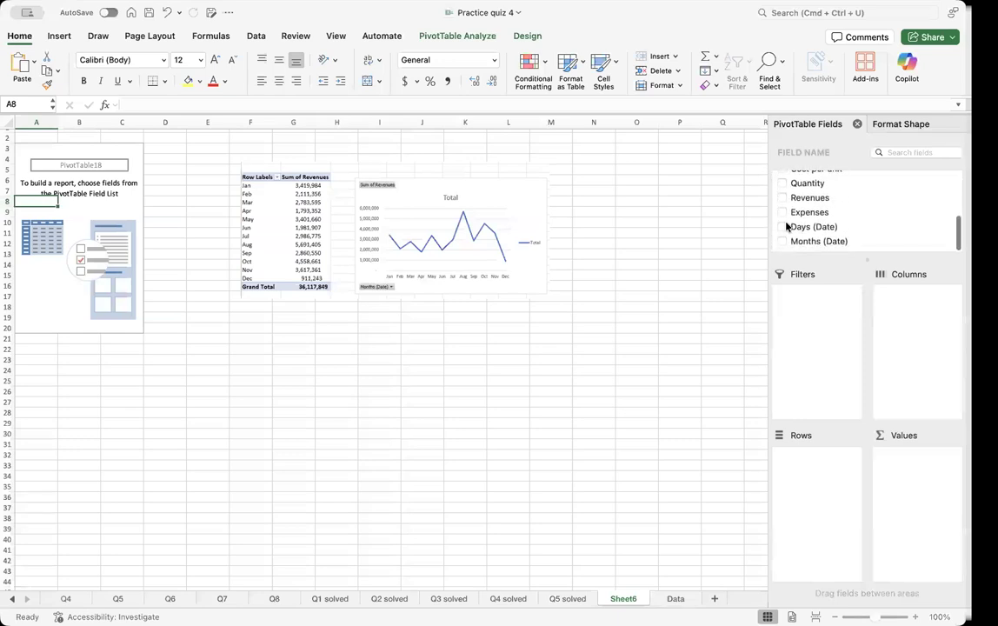
drag(795, 246, 832, 474)
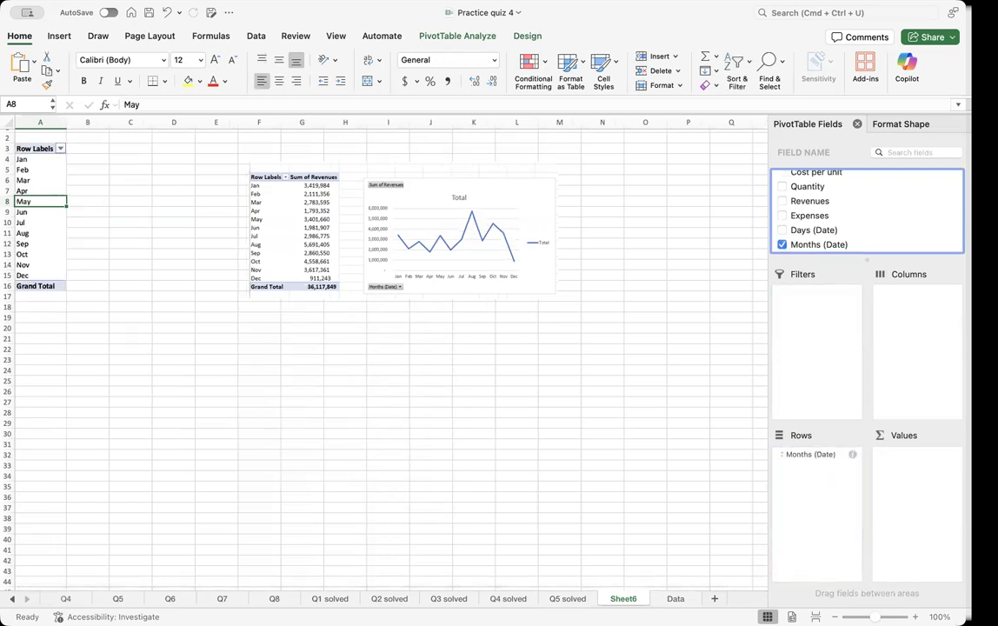
drag(808, 201, 920, 511)
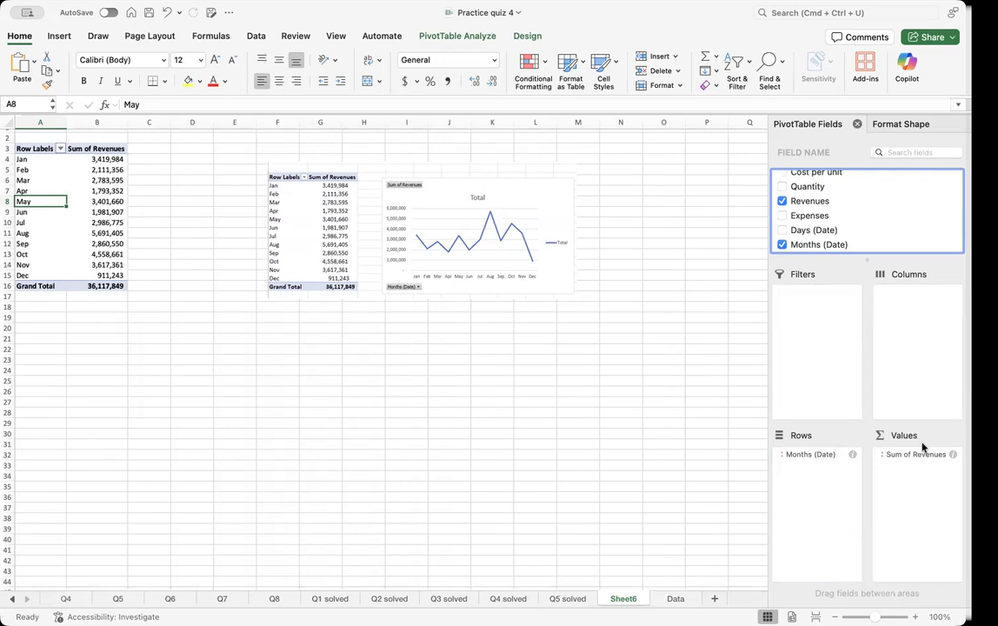
Step: Rename the Row Labels header of the Sheet6 PivotTable as Minth
click(35, 149)
text(Minth)
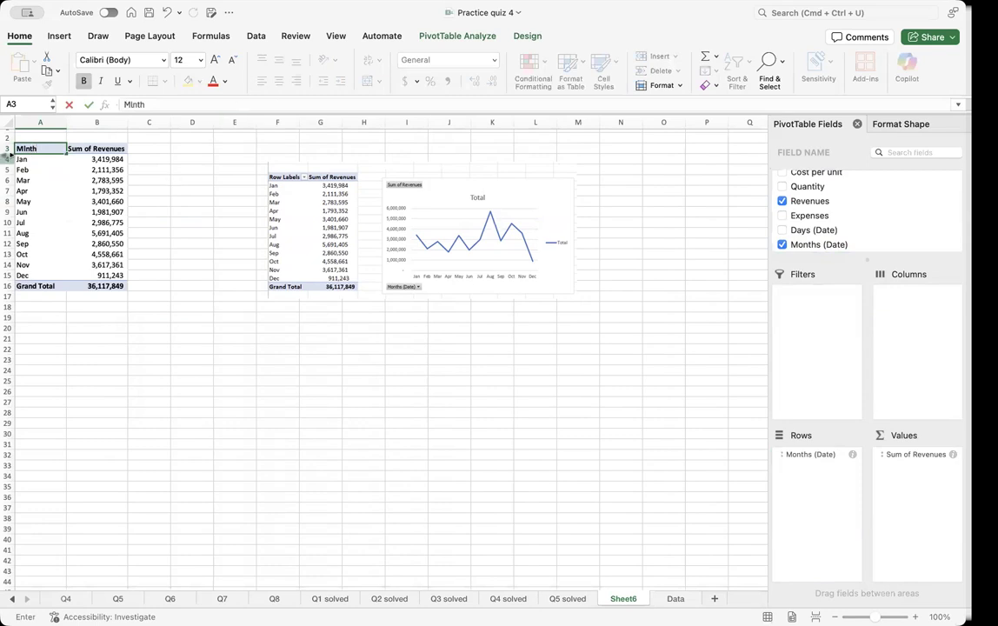
click(55, 35)
click(443, 39)
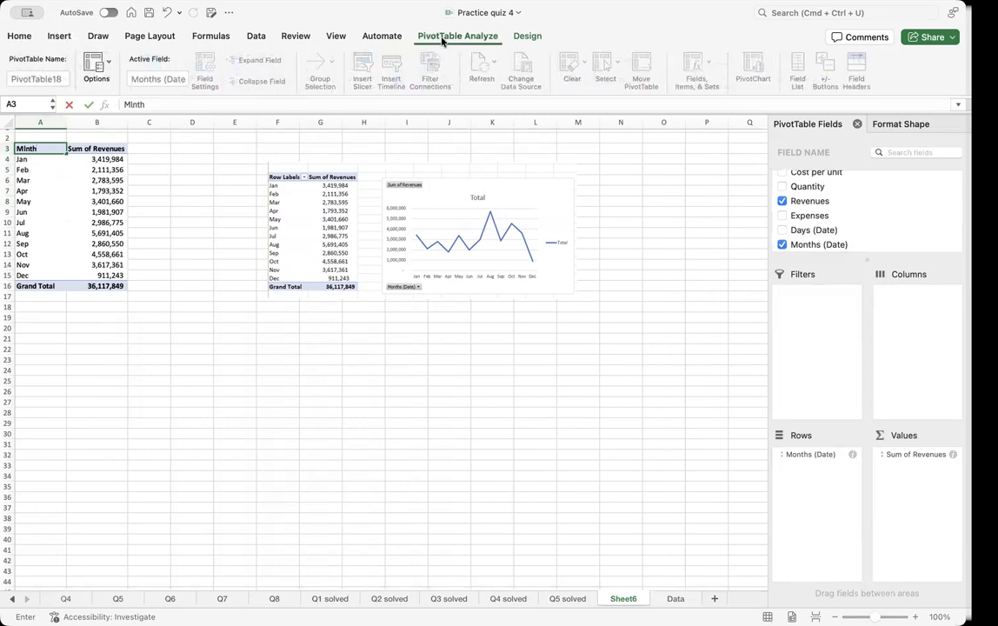
click(150, 232)
Step: Insert a PivotChart from the Sheet6 PivotTable and move it below the reference picture
click(87, 221)
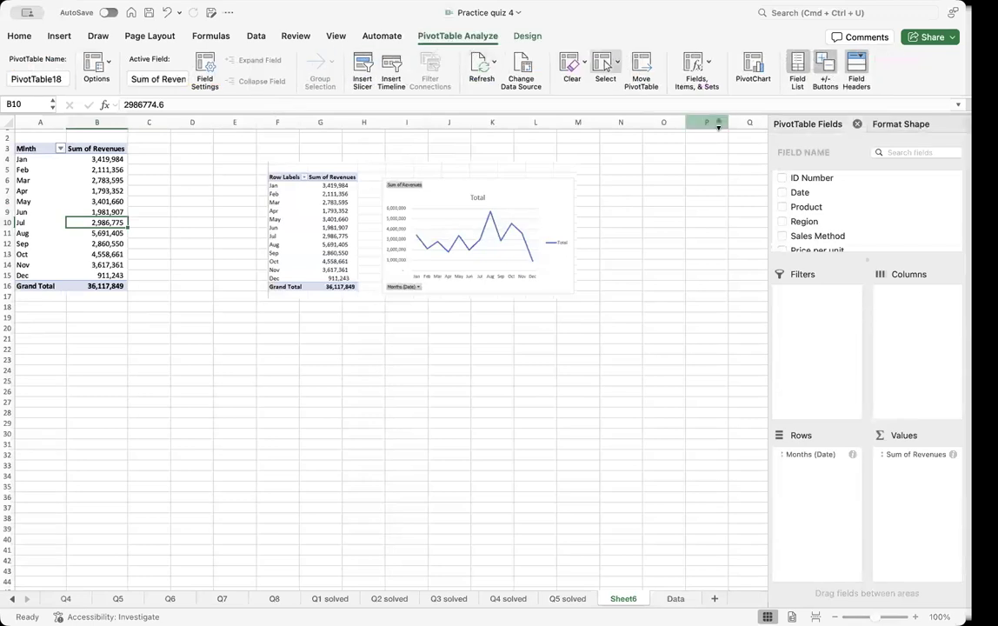
click(755, 64)
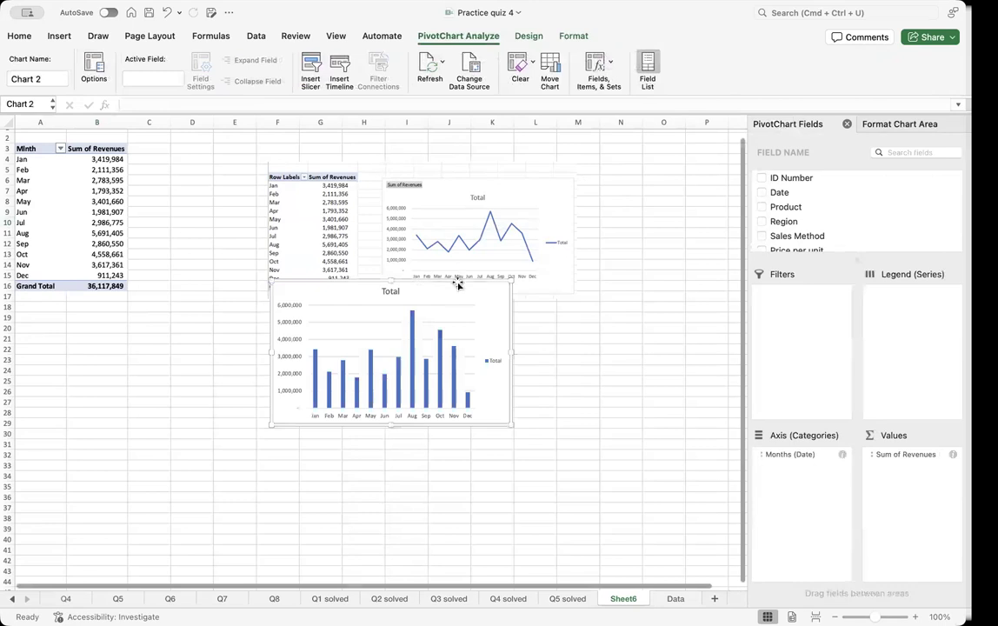
drag(462, 286, 427, 315)
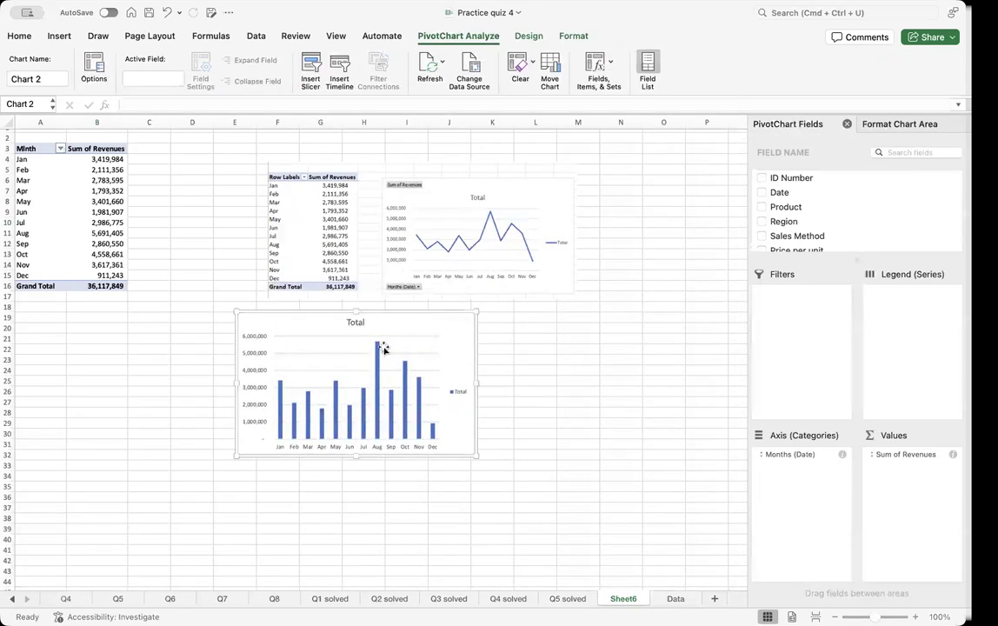
Step: Change the PivotChart to a line chart and move it to about rows 22 to 35, clear of the reference picture
click(526, 37)
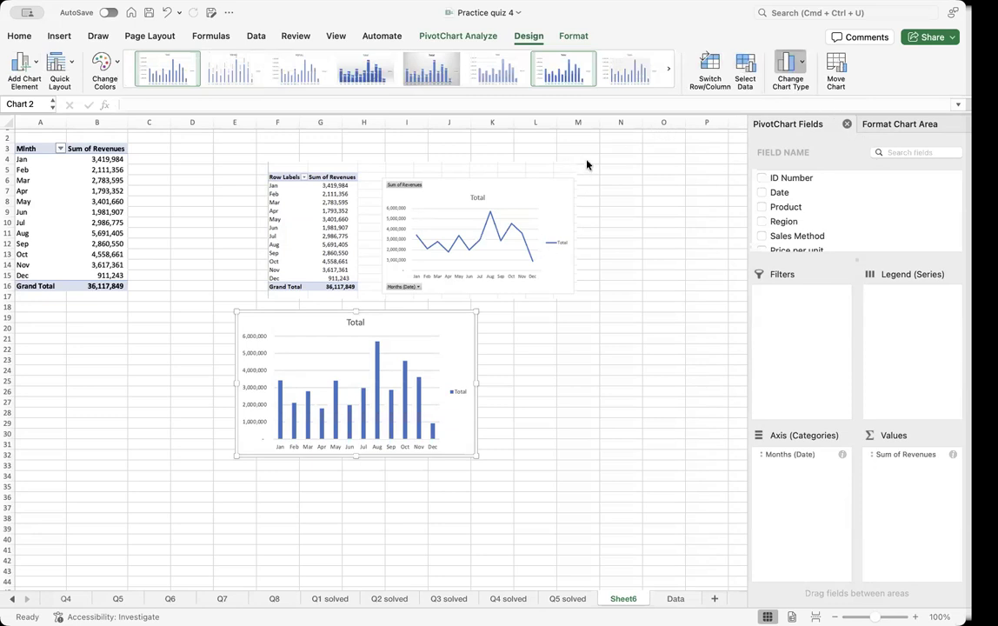
key(super+z)
click(509, 339)
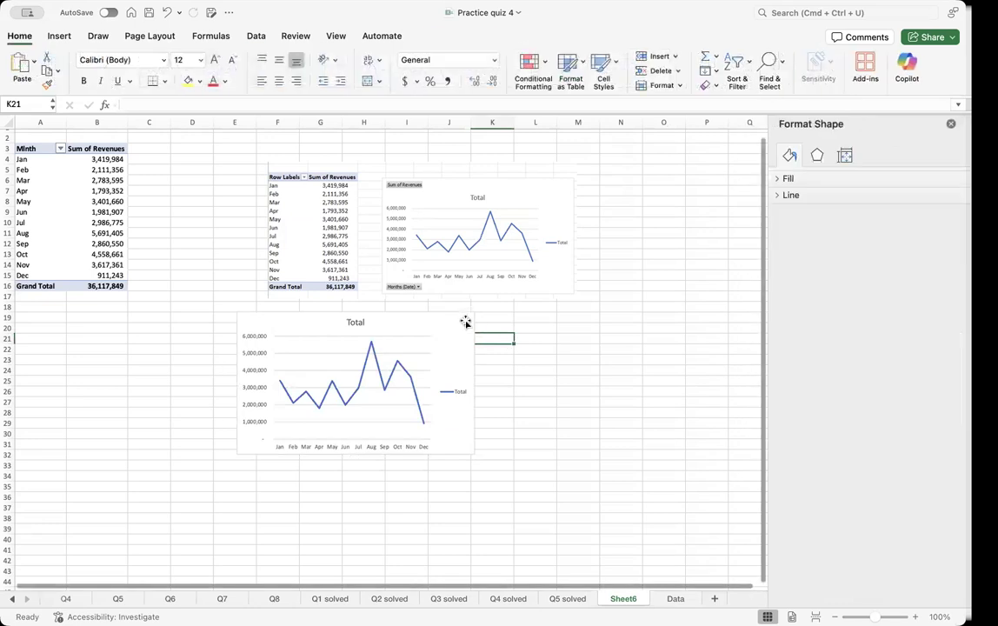
drag(461, 318, 389, 352)
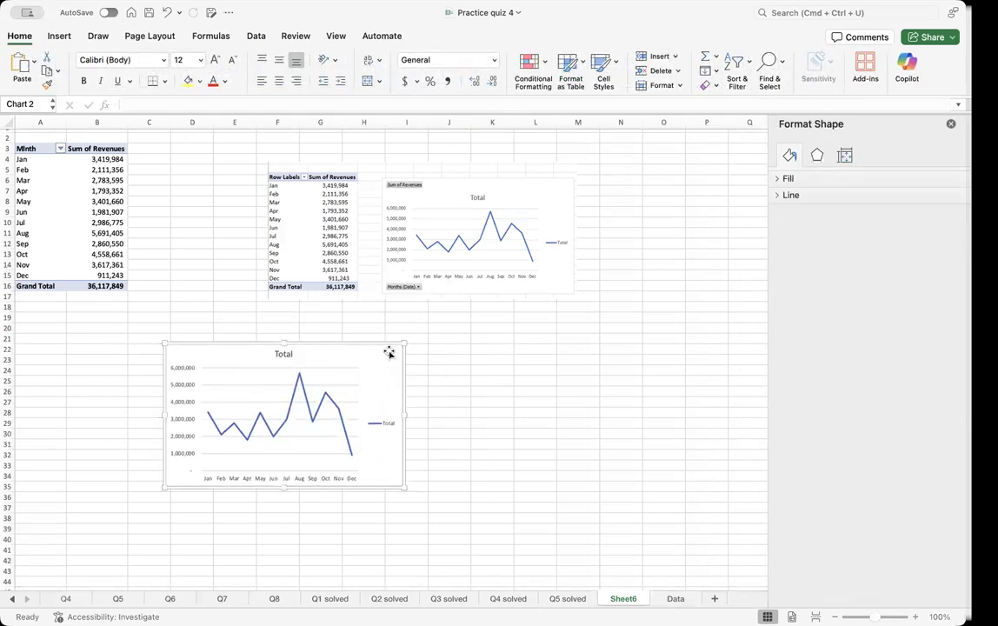
click(388, 352)
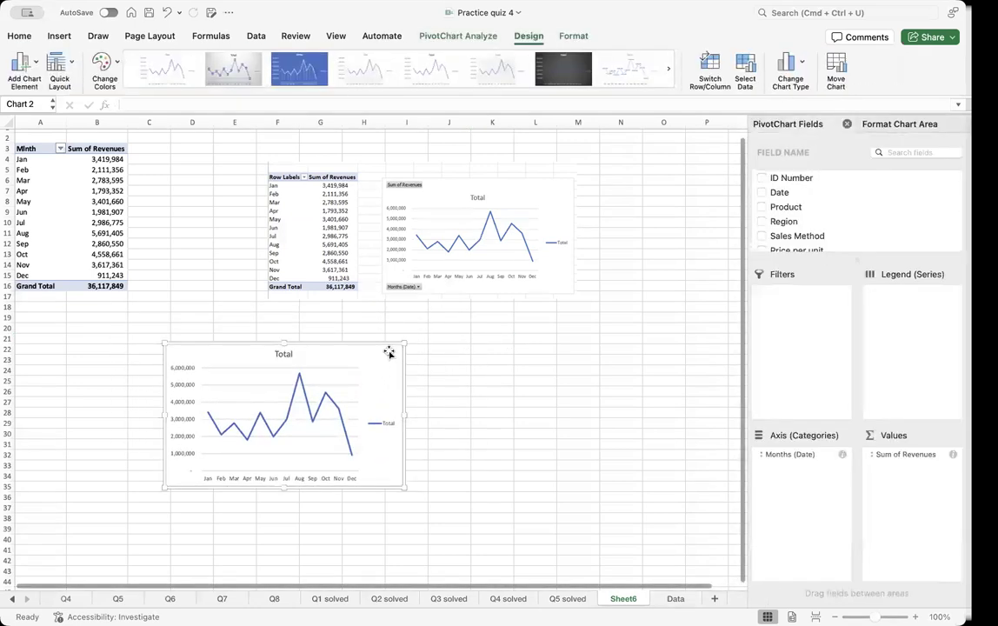
Step: Rename the Sheet6 worksheet as Q solved and return to the Data sheet
double_click(629, 594)
text(Q solved)
click(581, 369)
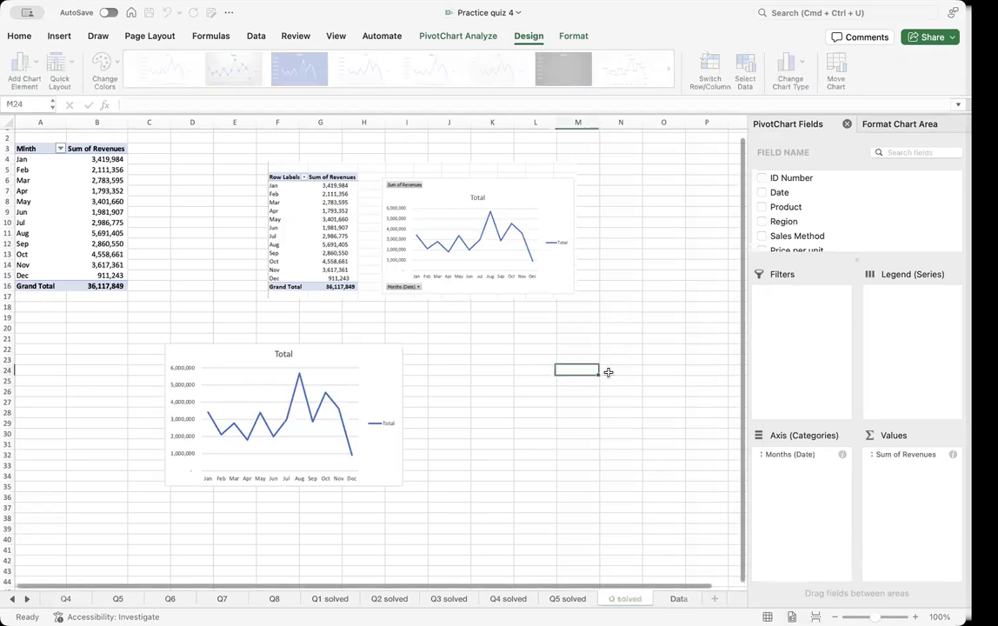
click(677, 598)
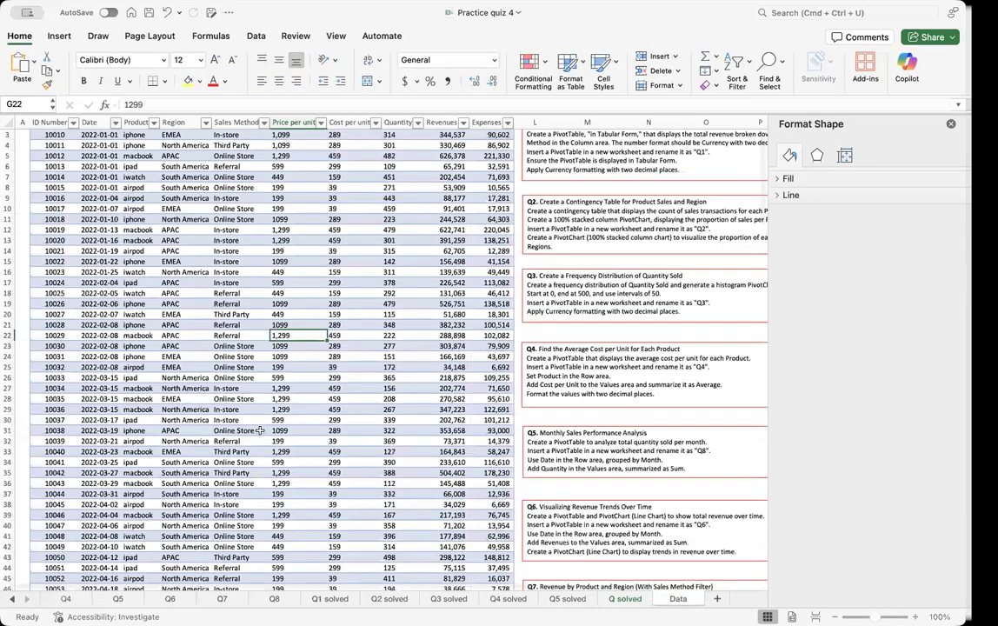
Step: Insert a PivotTable for Q7 from the Dataset table on a new worksheet
scroll(417, 469, down, 8)
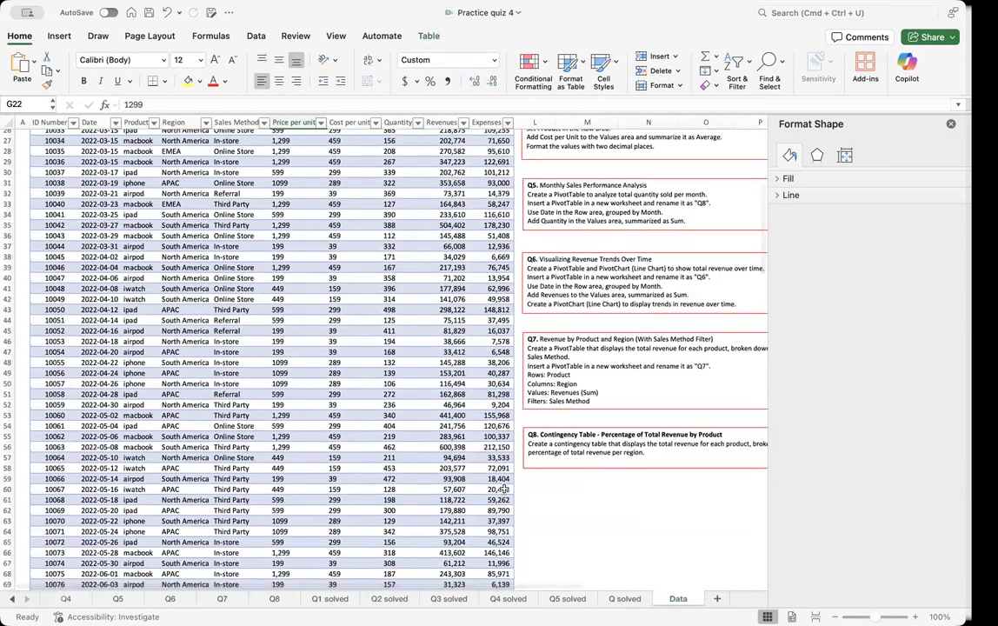
scroll(503, 489, right, 2)
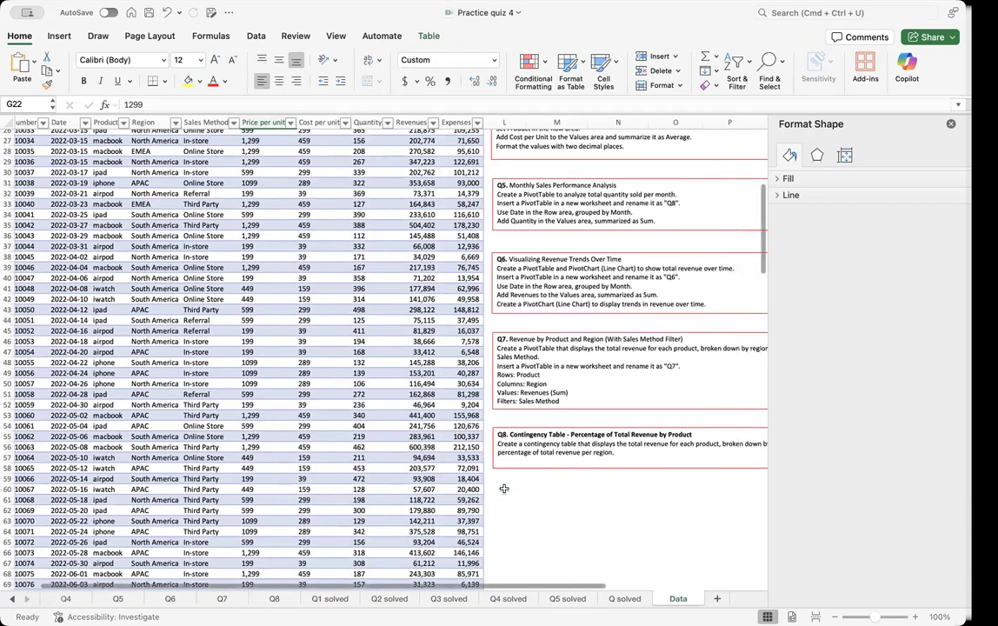
scroll(503, 489, right, 2)
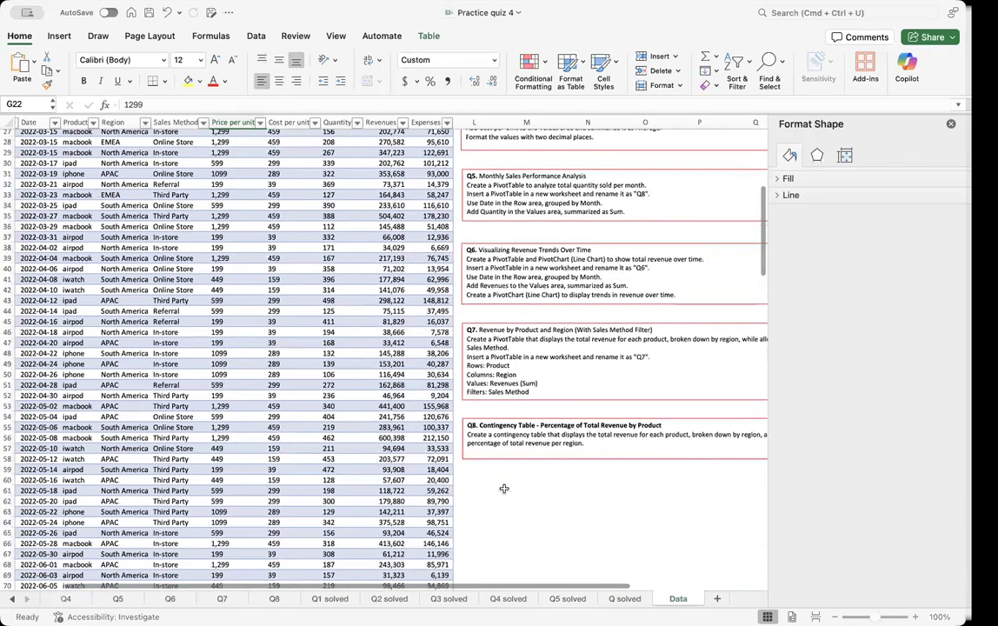
scroll(503, 489, left, 2)
scroll(504, 488, up, 2)
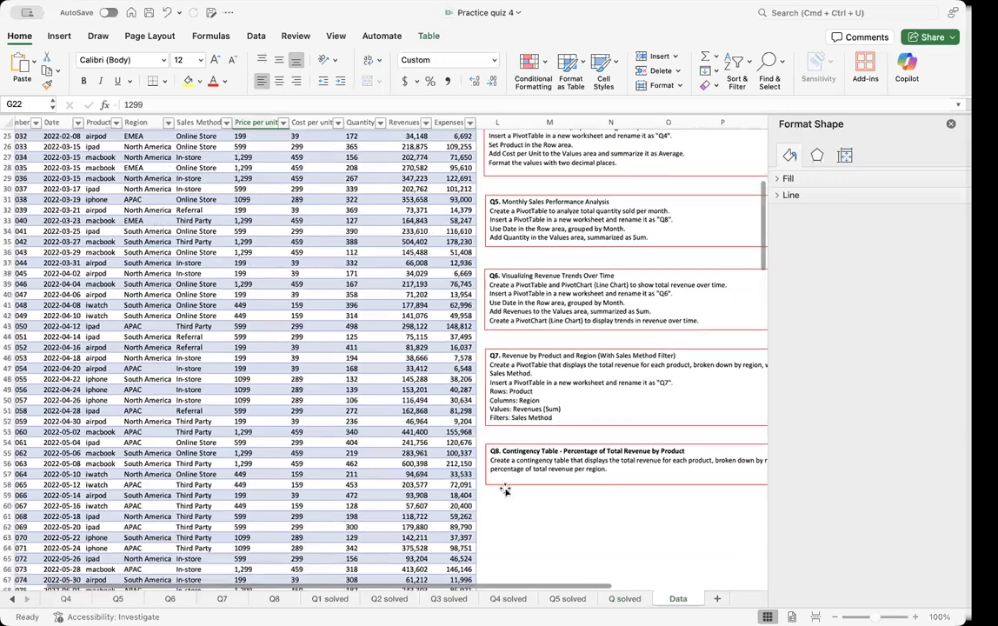
scroll(504, 489, left, 3)
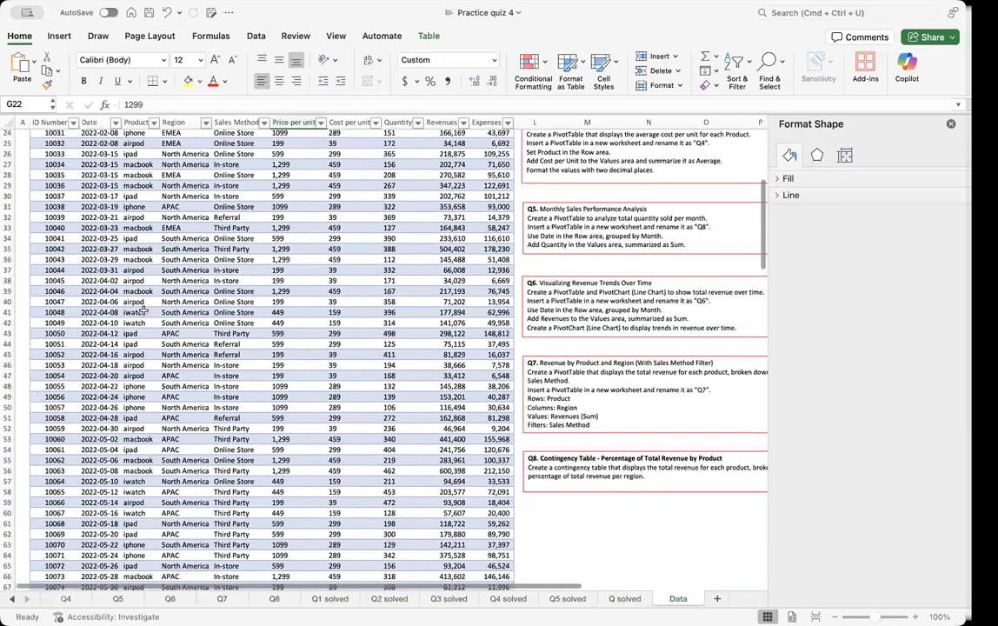
click(131, 312)
click(59, 36)
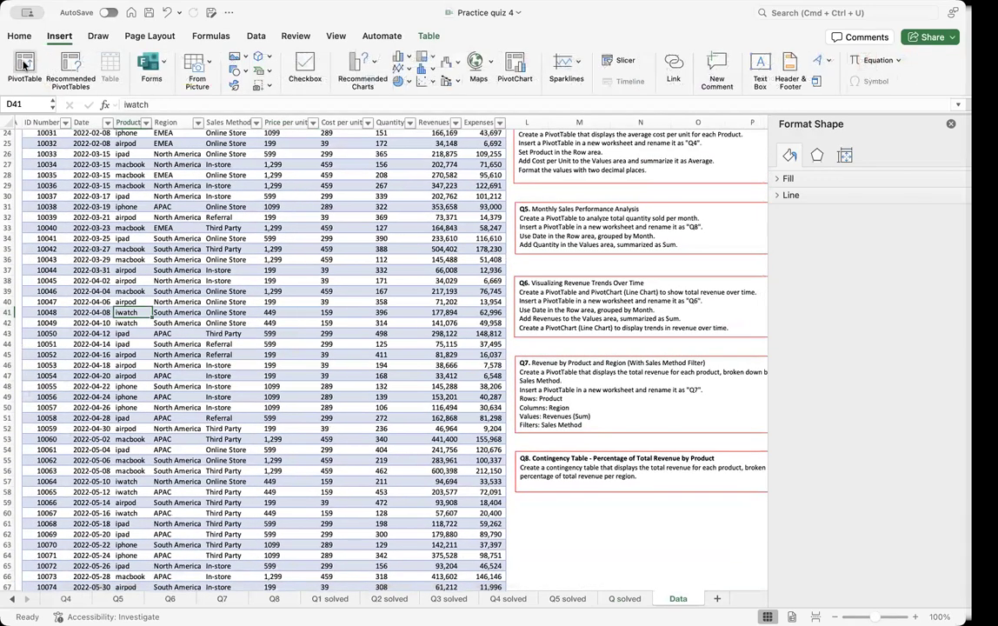
click(23, 66)
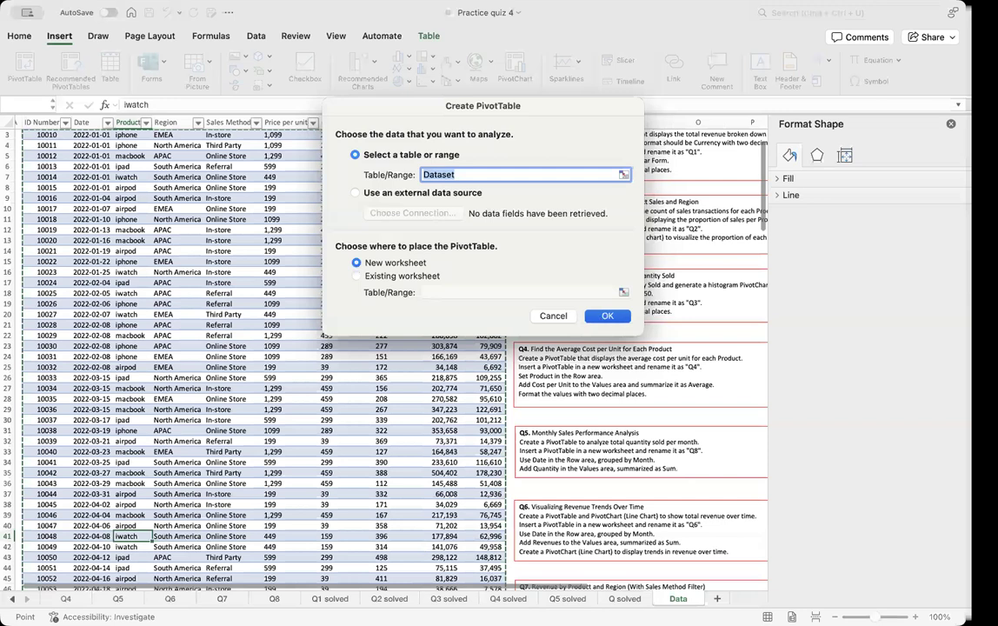
key(Return)
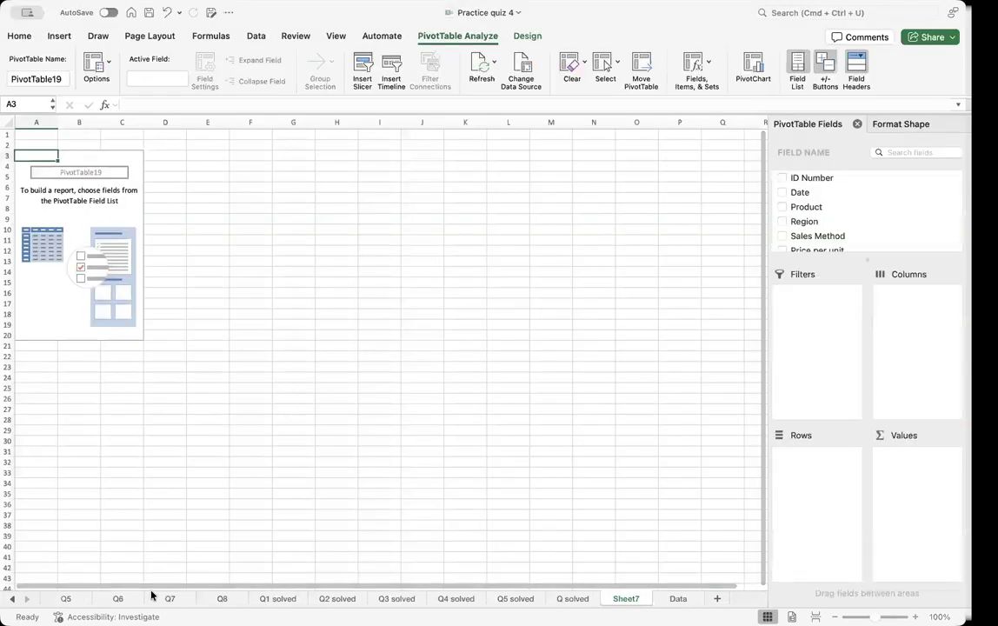
Step: Copy the reference picture from the Q7 sheet into Sheet7 and place it beside the empty PivotTable at about row 3
click(170, 598)
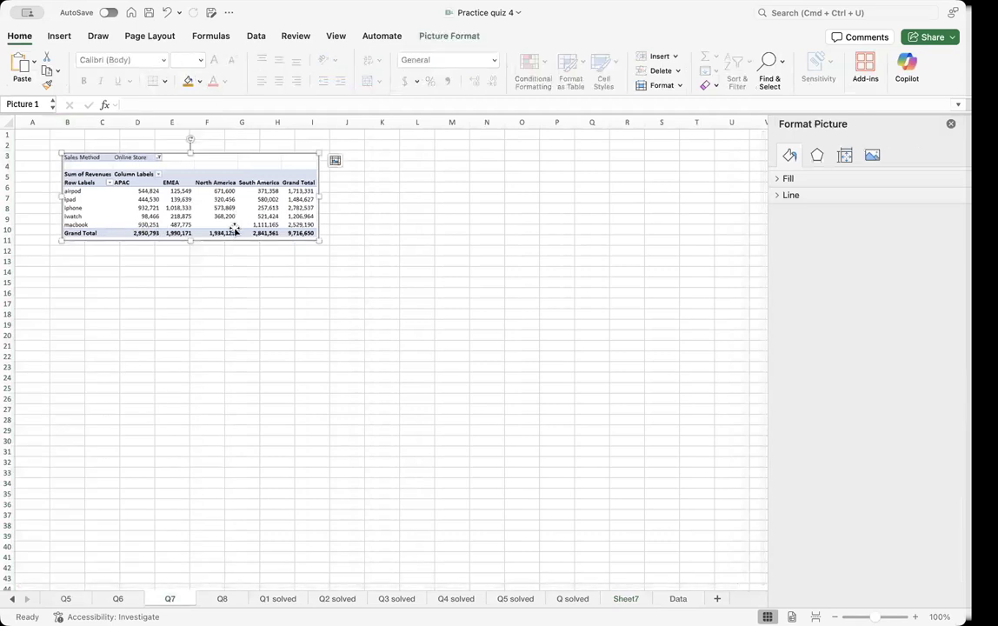
click(678, 598)
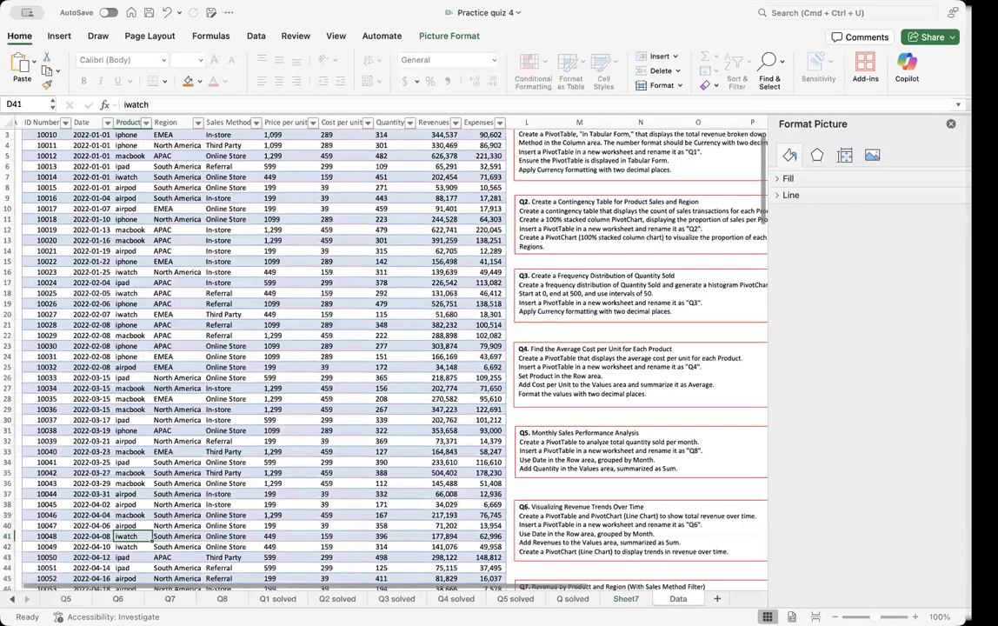
click(626, 598)
click(260, 231)
key(super+v)
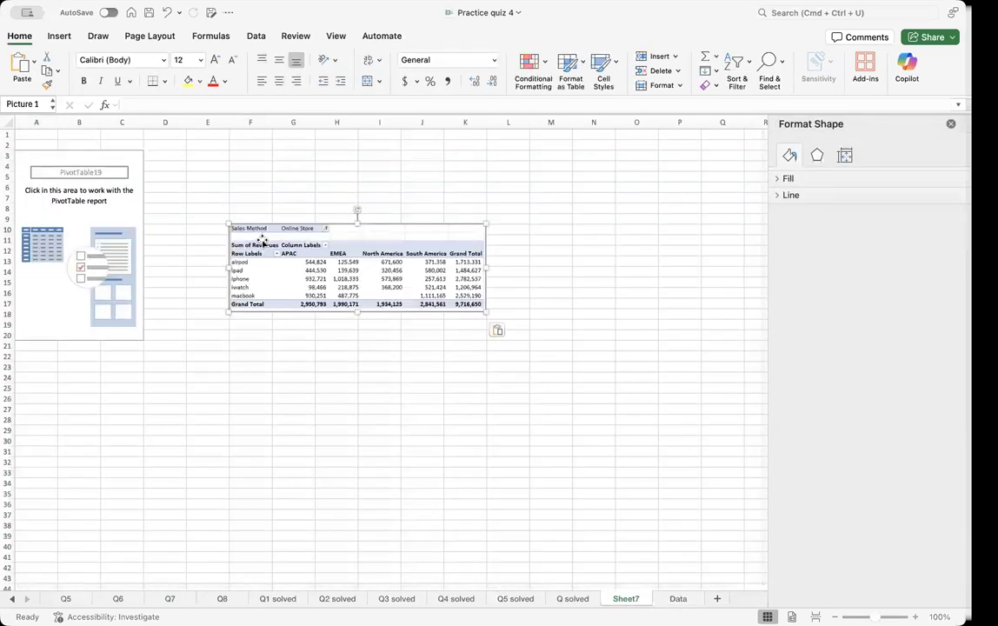
drag(272, 238, 251, 171)
Step: Put Product in the PivotTable rows and Region in the columns, and move the reference picture clear to about column H
click(122, 209)
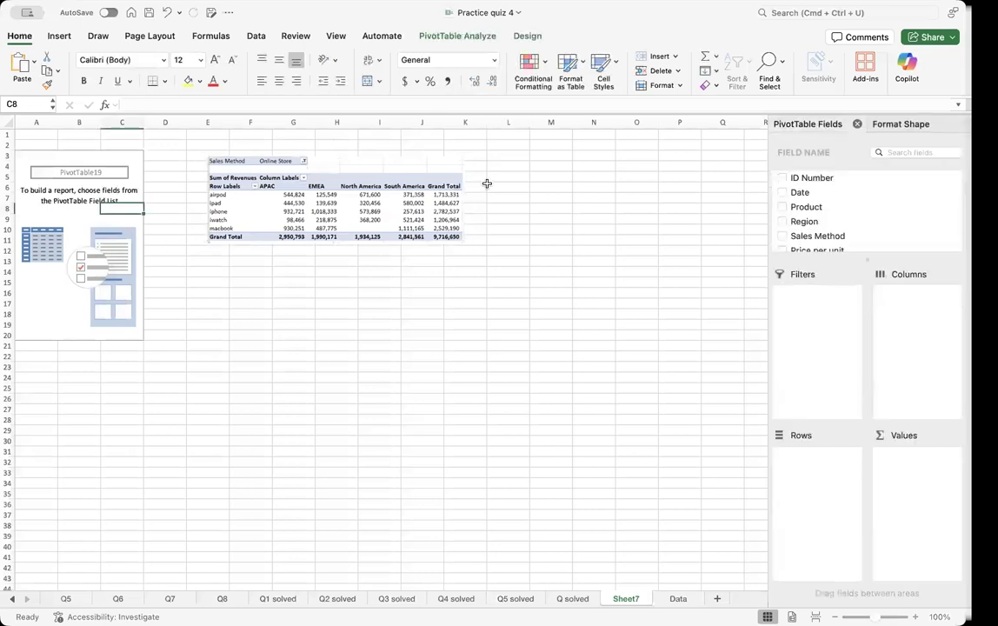
drag(819, 206, 823, 532)
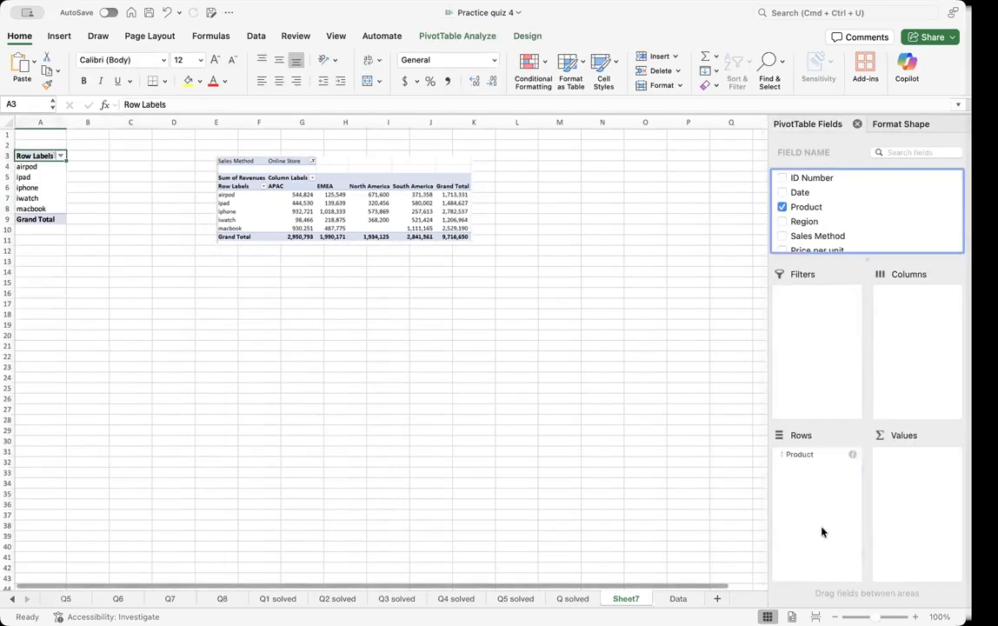
drag(804, 221, 909, 351)
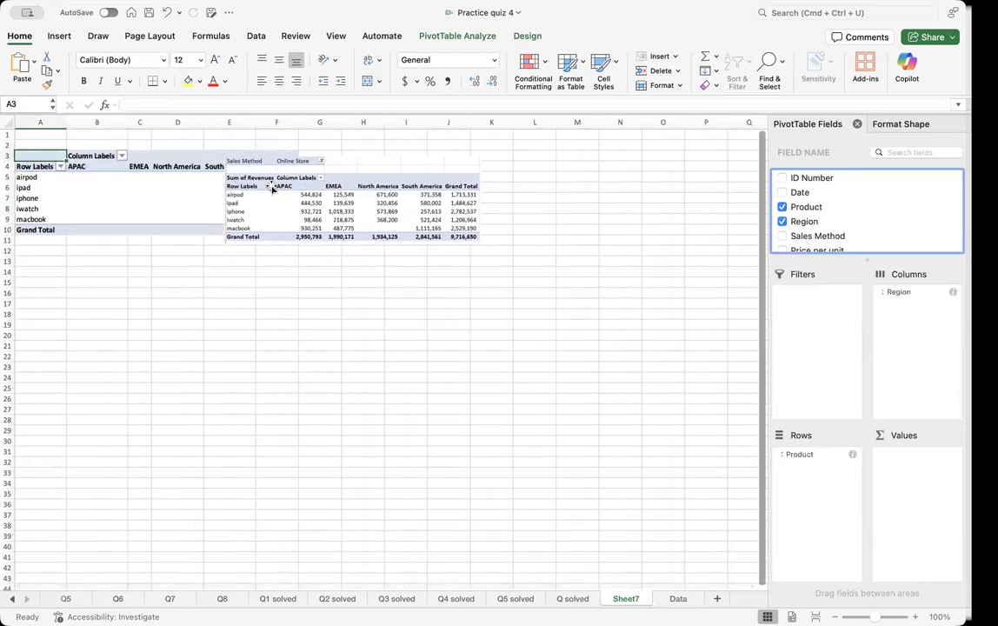
drag(314, 187, 432, 183)
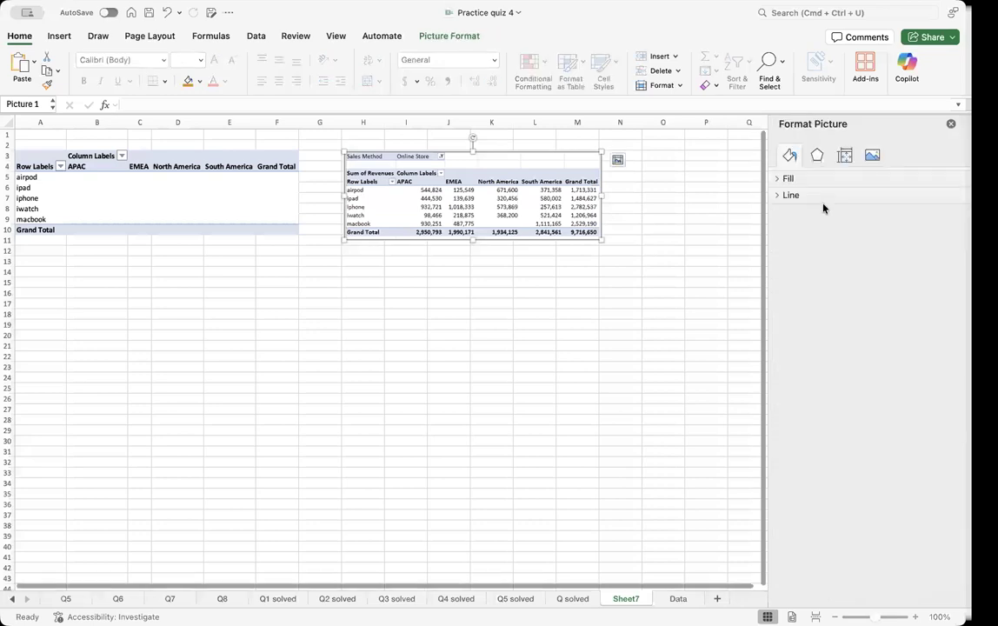
Step: Add Revenues to the Sheet7 PivotTable values as a sum and Sales Method as its report filter
click(193, 198)
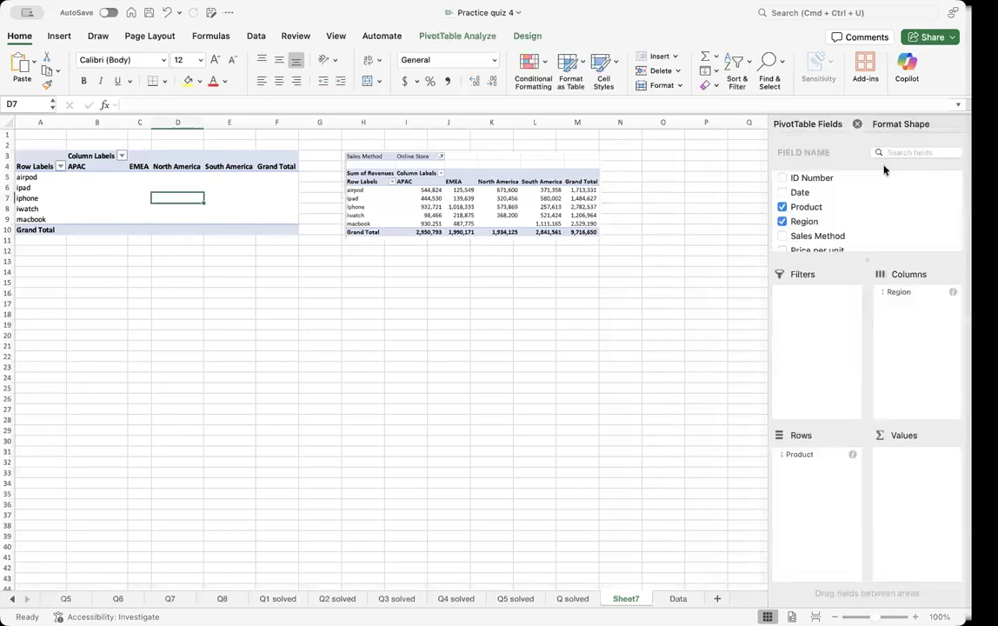
scroll(809, 233, down, 2)
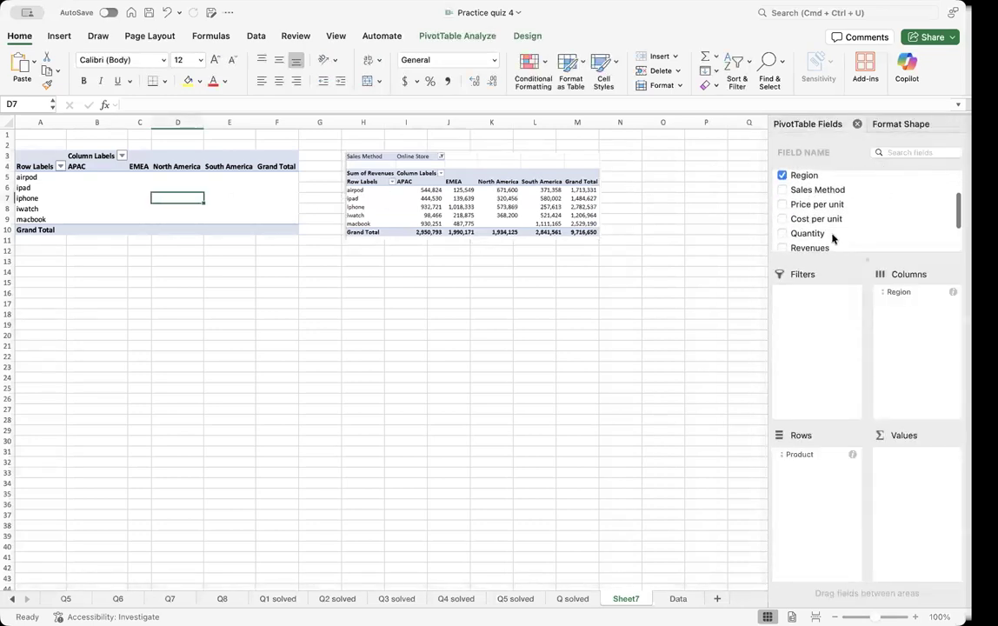
drag(816, 251, 921, 469)
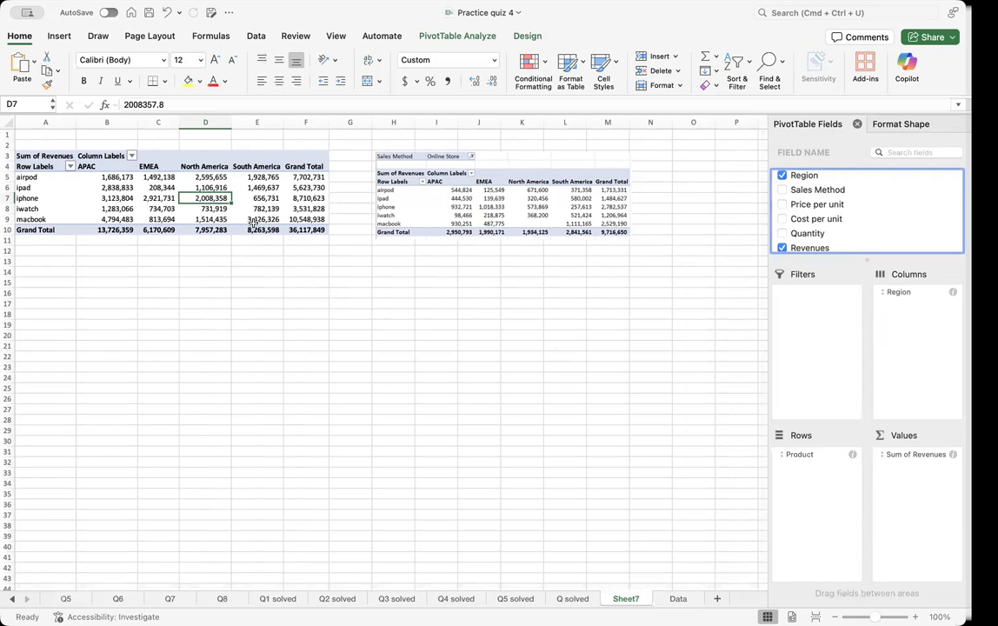
scroll(350, 163, right, 1)
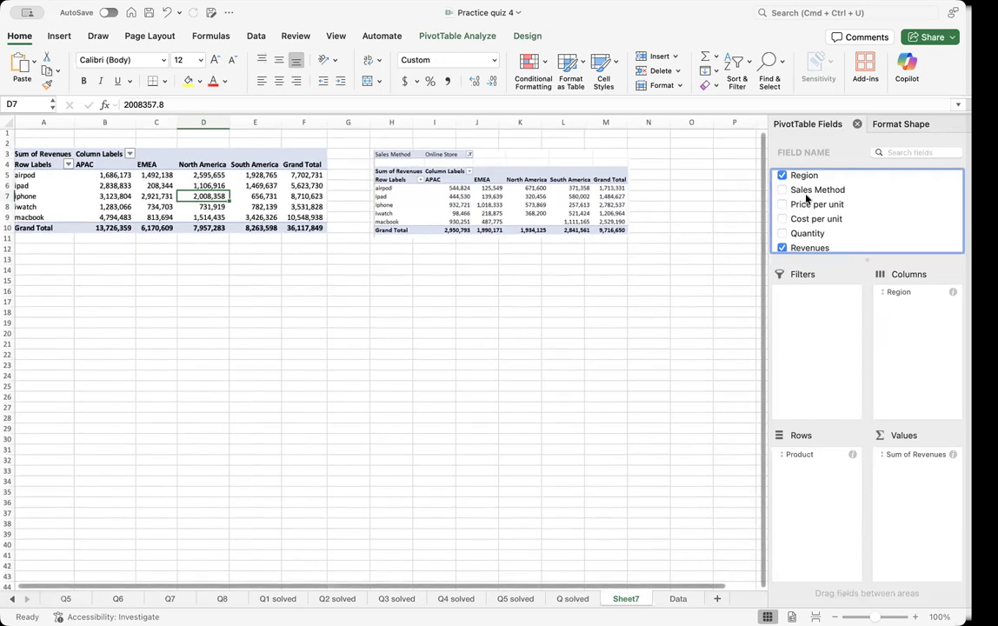
drag(813, 194, 827, 321)
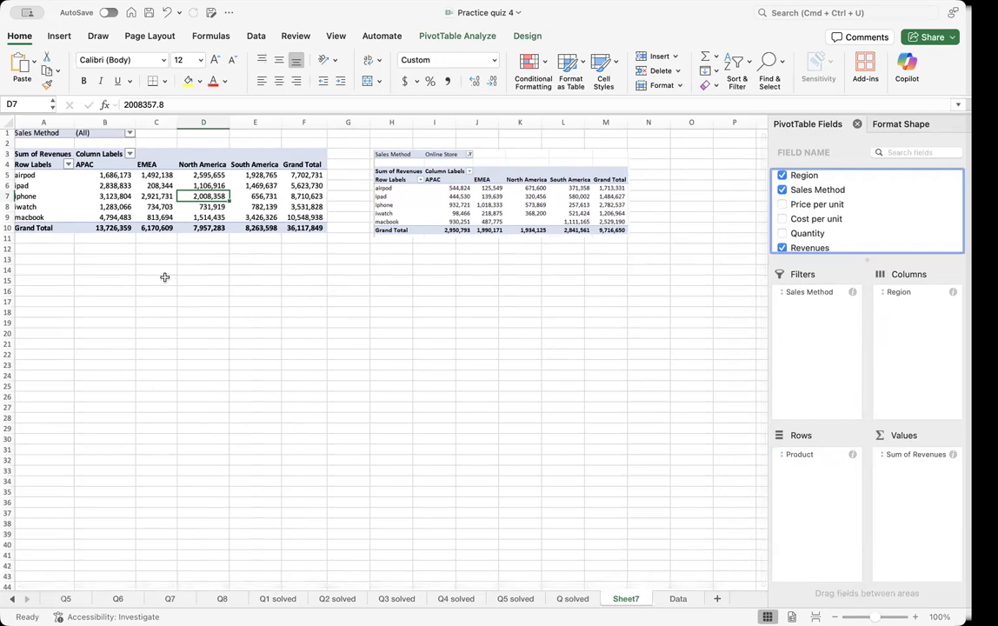
Step: Filter the Sheet7 PivotTable's Sales Method to Online Store only
scroll(165, 276, right, 2)
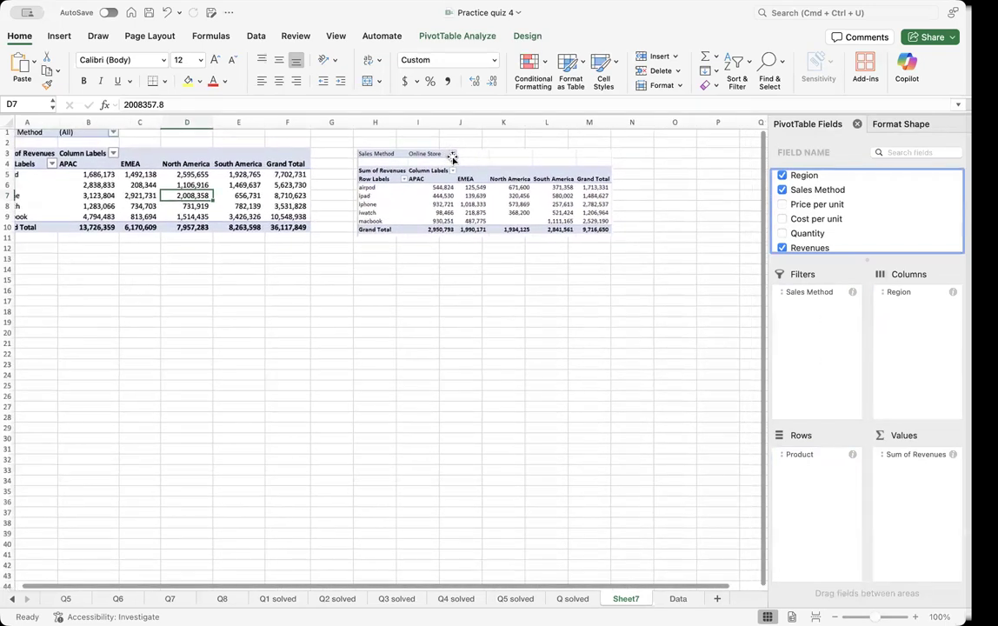
scroll(452, 160, down, 1)
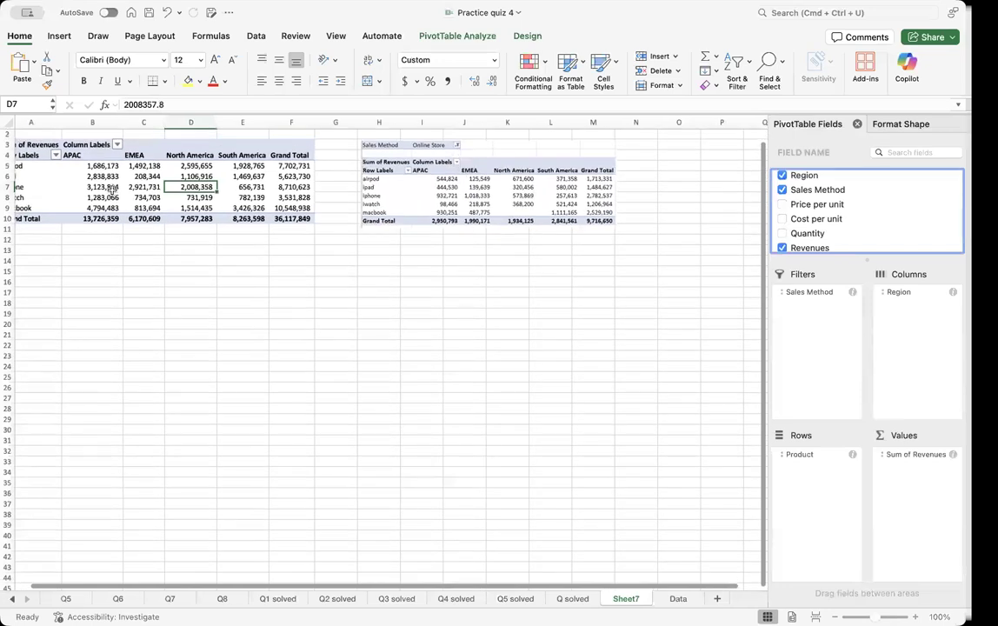
scroll(109, 343, up, 1)
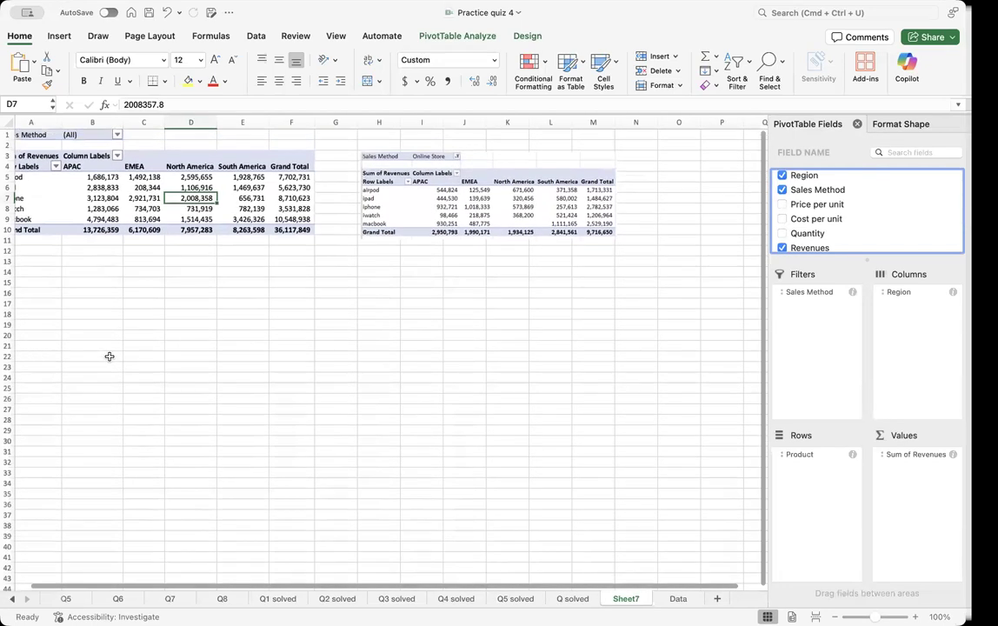
click(117, 137)
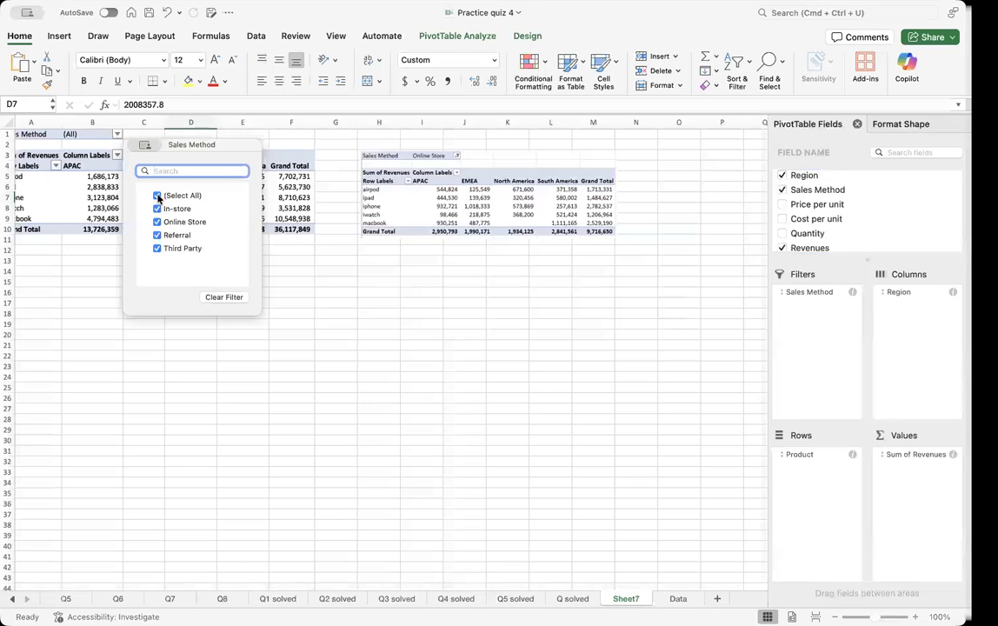
click(158, 197)
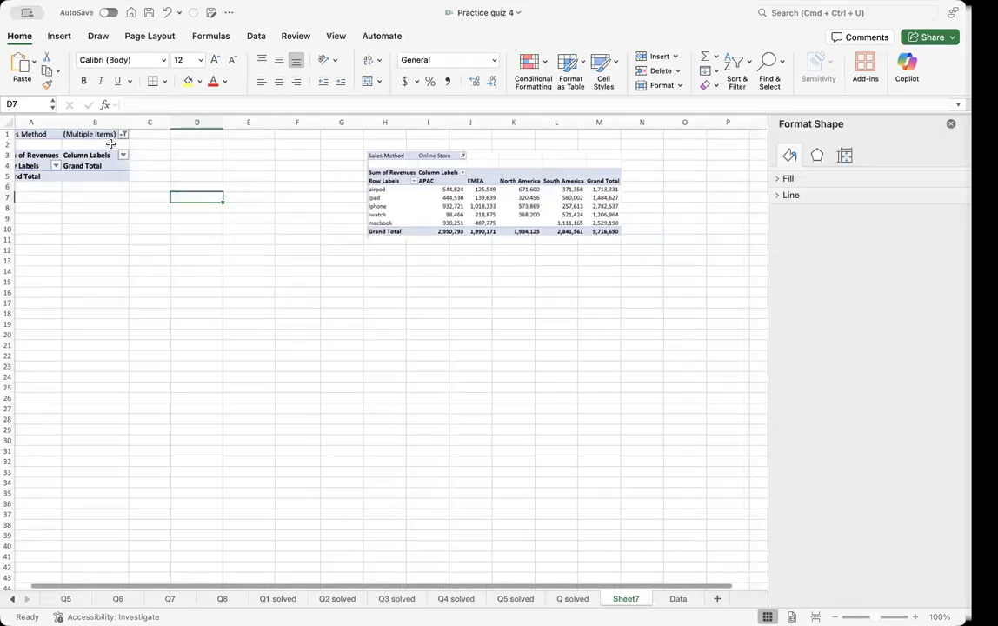
click(122, 133)
click(162, 221)
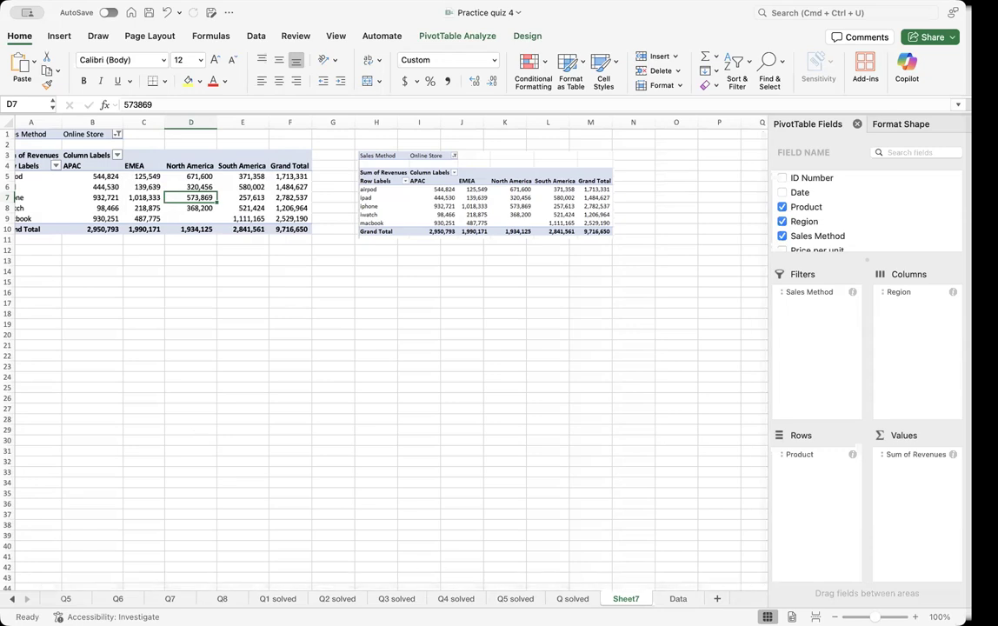
Step: Rename the Q solved worksheet as Q6 solved and Sheet7 as Q7 solved
click(573, 599)
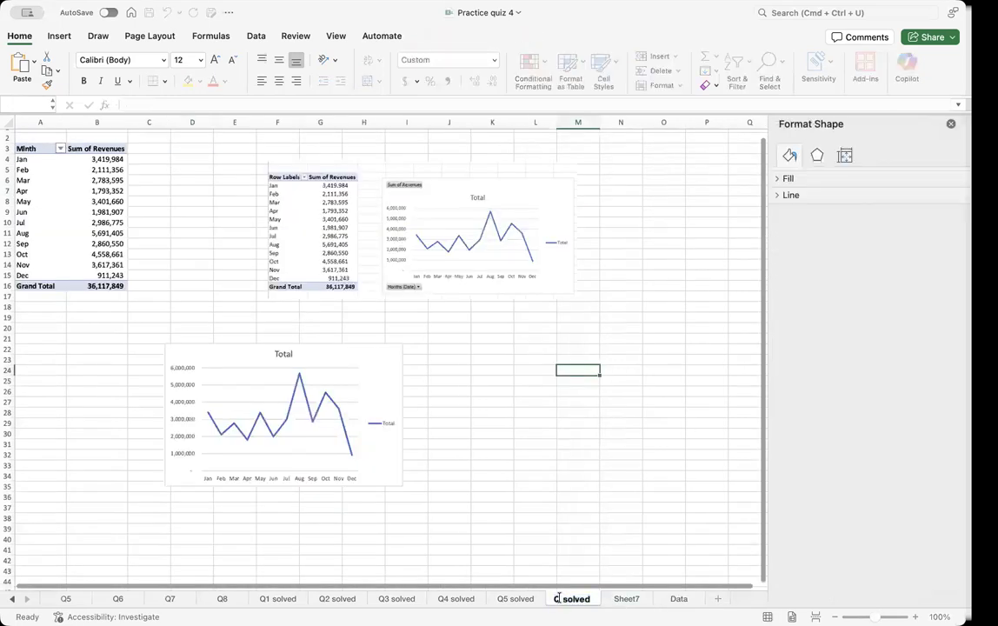
text(6)
double_click(623, 598)
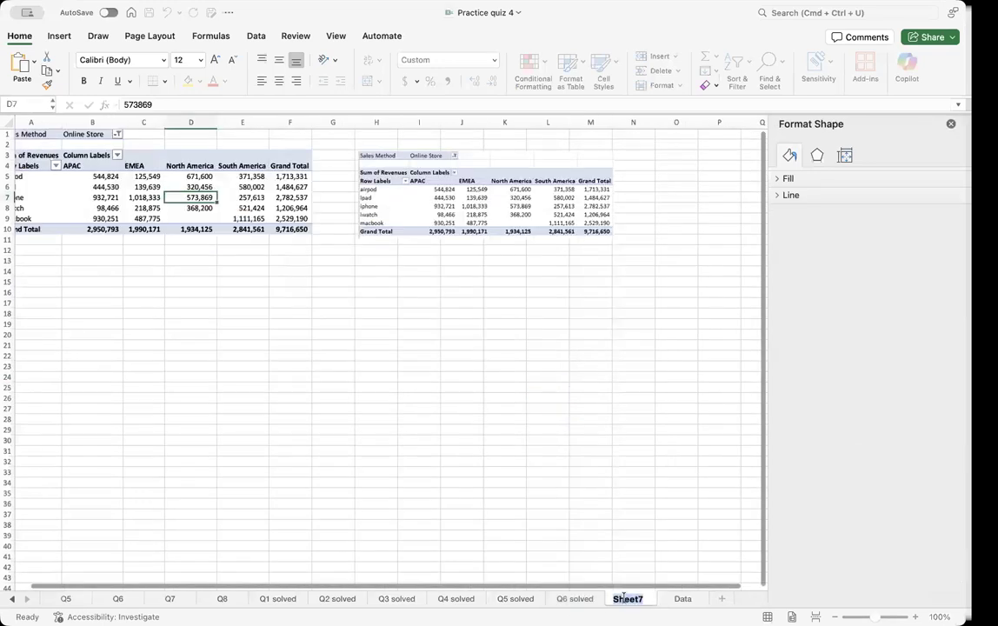
text(Q7 solved)
key(Return)
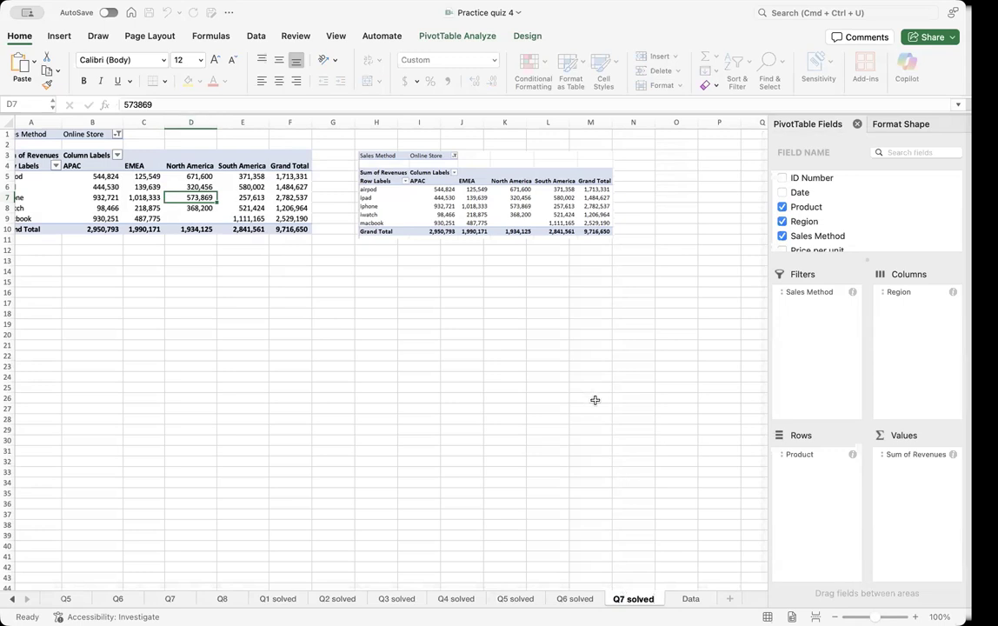
click(675, 427)
Step: Return to the Data sheet and insert another PivotTable from the dataset on a new worksheet for Q8
click(691, 598)
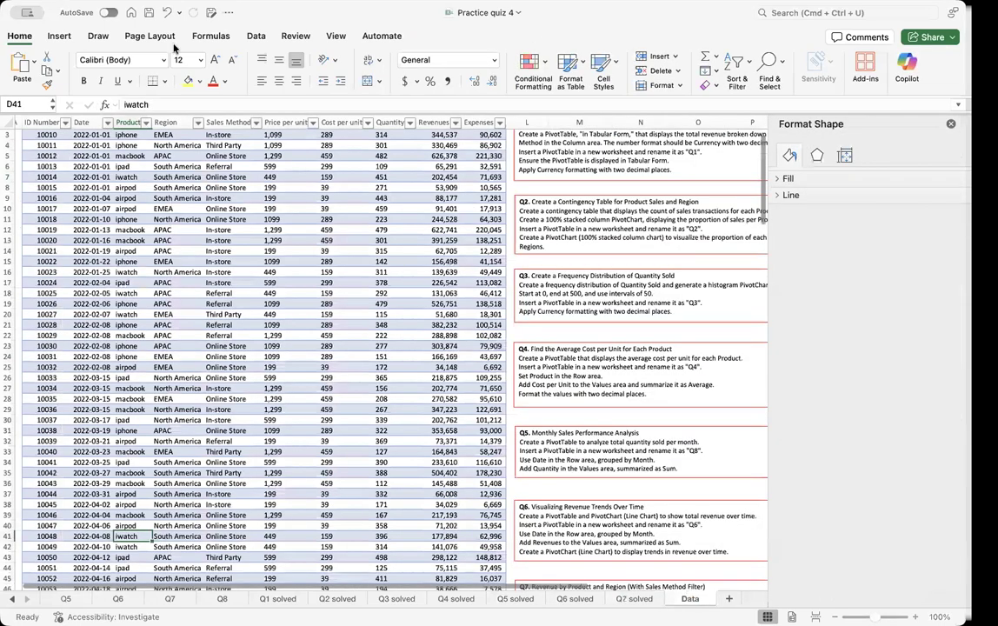
click(178, 335)
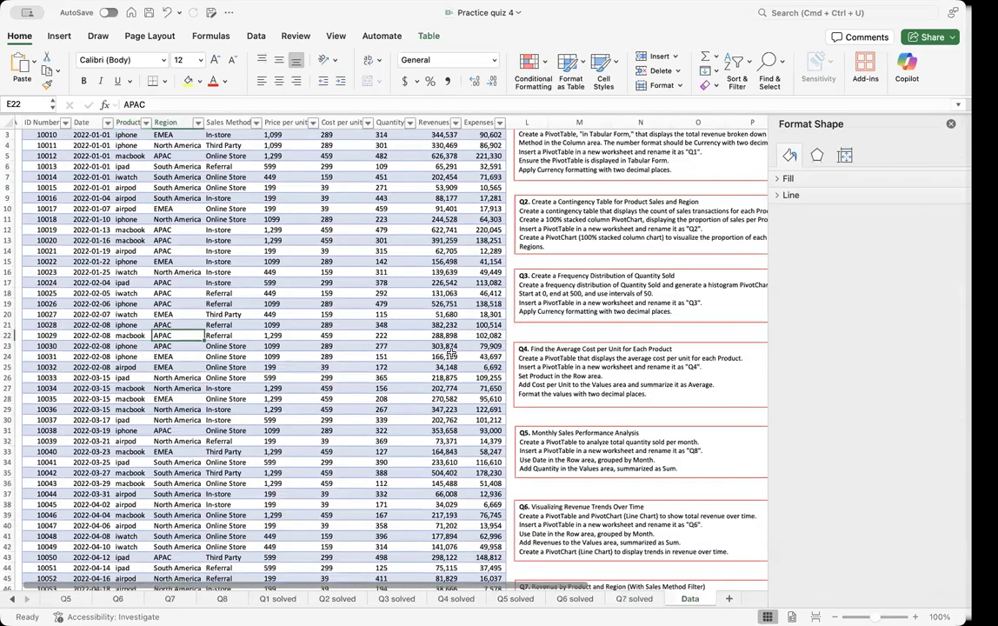
scroll(450, 350, down, 7)
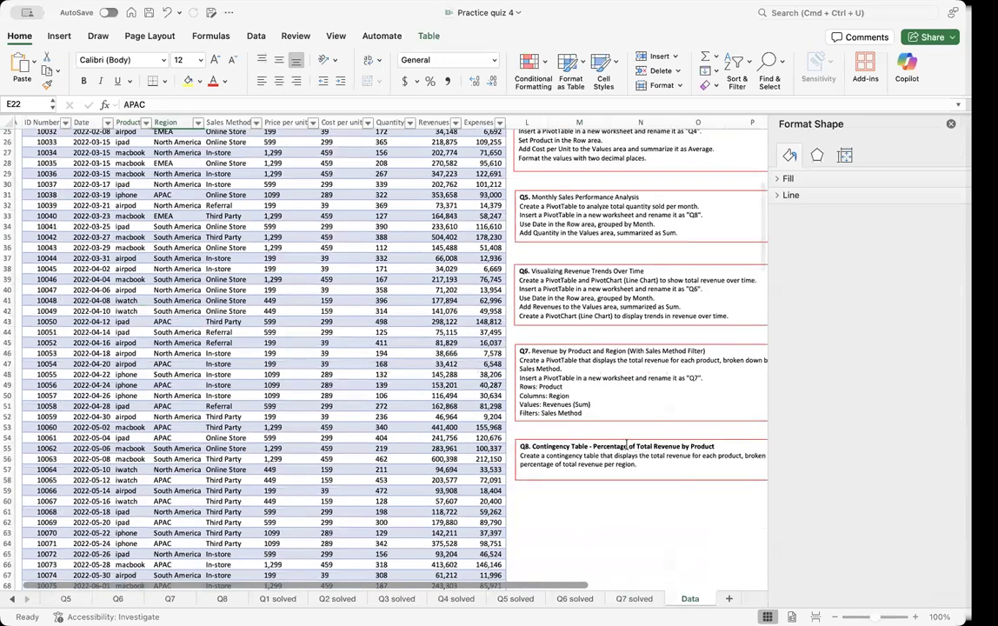
mouse_move(584, 587)
mouse_down()
mouse_move(680, 586)
mouse_move(578, 584)
mouse_up()
click(178, 257)
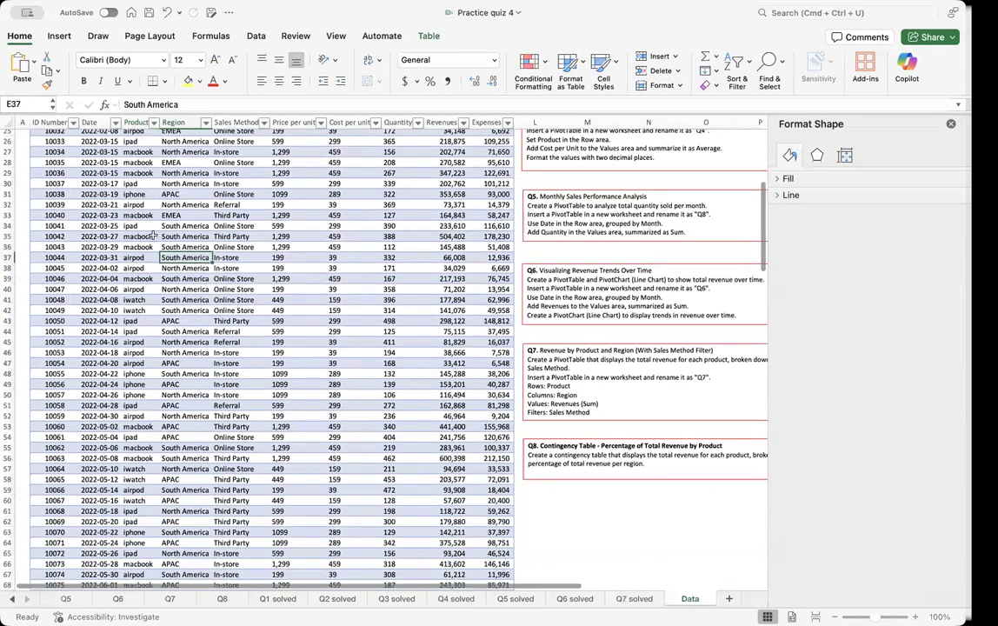
click(59, 35)
click(24, 65)
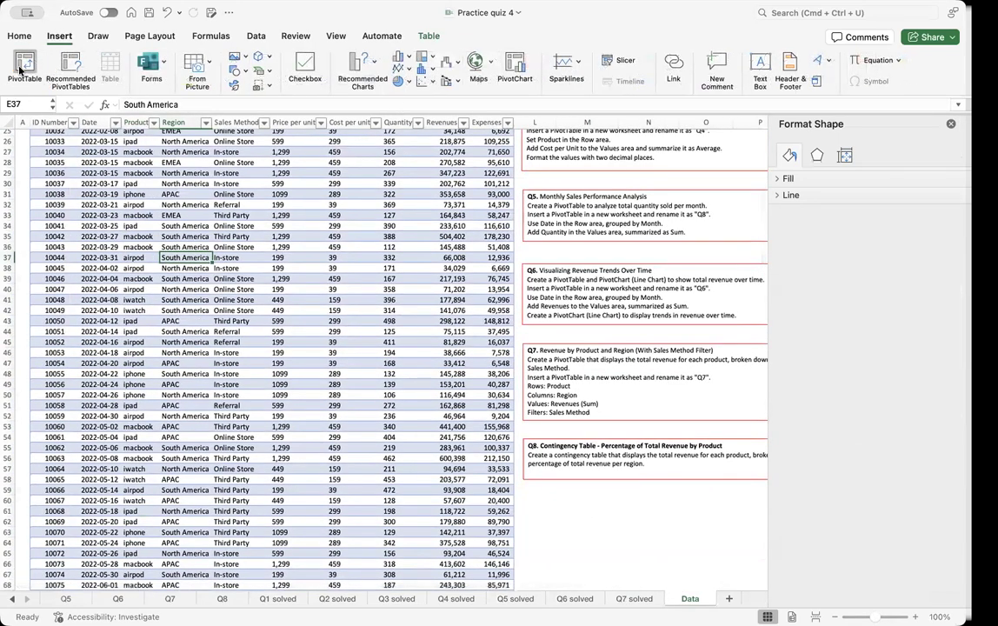
click(608, 316)
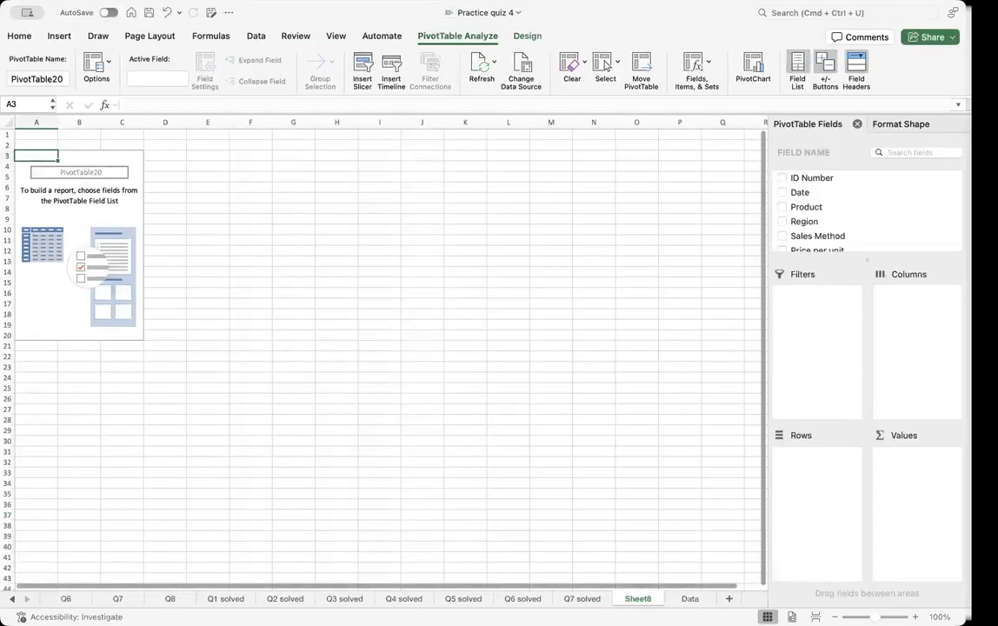
Step: Copy the reference table picture from the Q8 worksheet and paste it beside the empty PivotTable on Sheet8
click(167, 599)
click(239, 193)
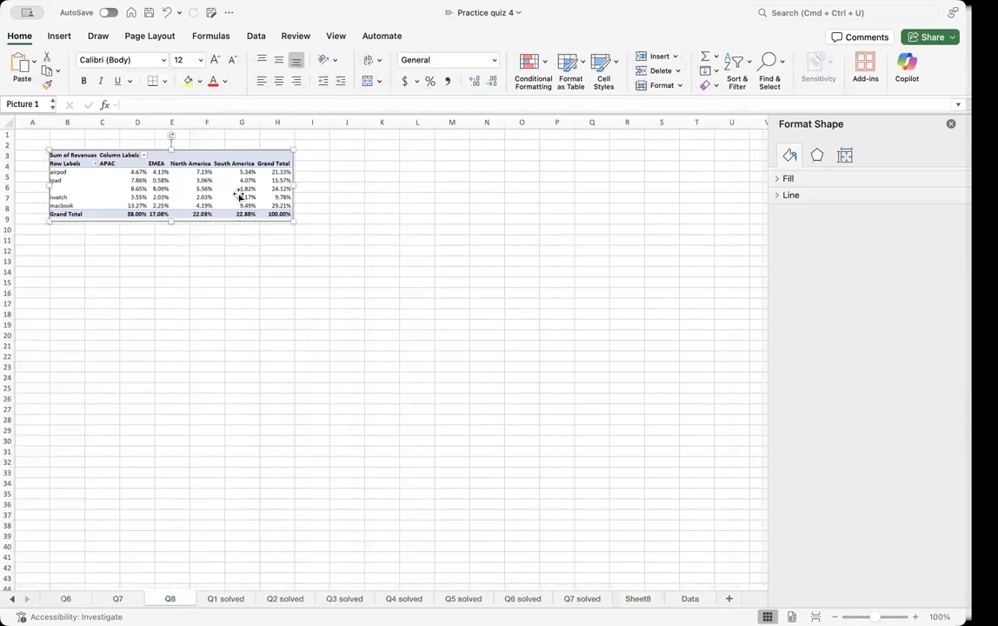
click(688, 599)
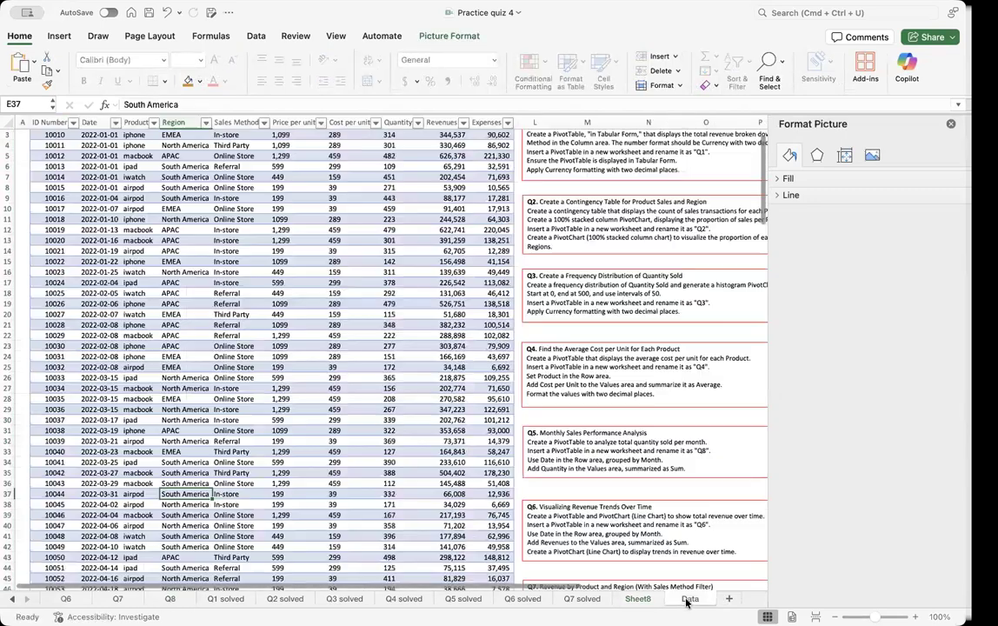
click(220, 189)
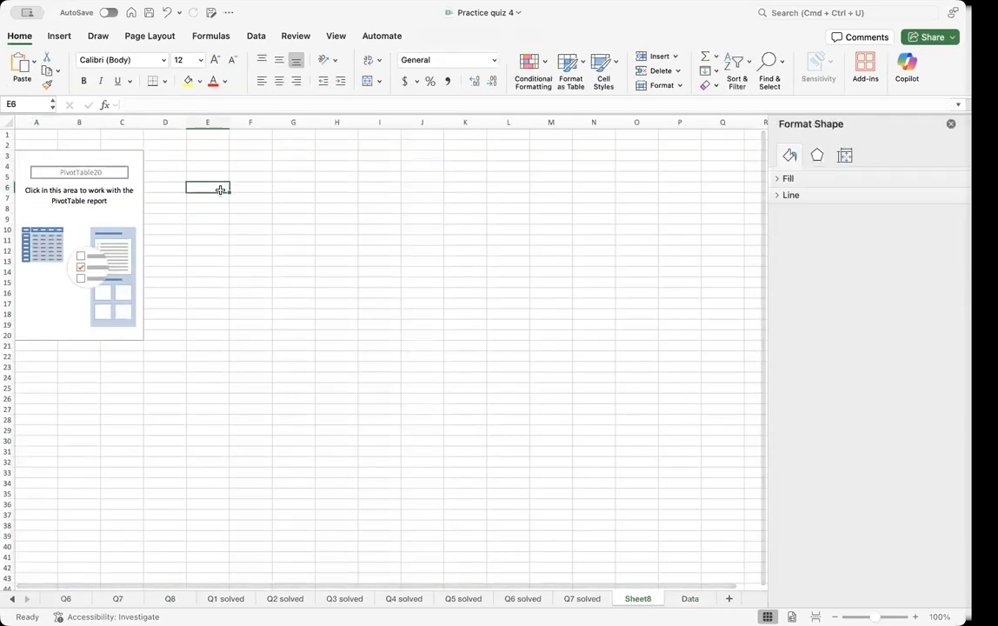
key(super+v)
drag(271, 233, 276, 210)
Step: Set Product as rows and Region as columns in the Sheet8 PivotTable, and move the reference picture clear of it
click(55, 220)
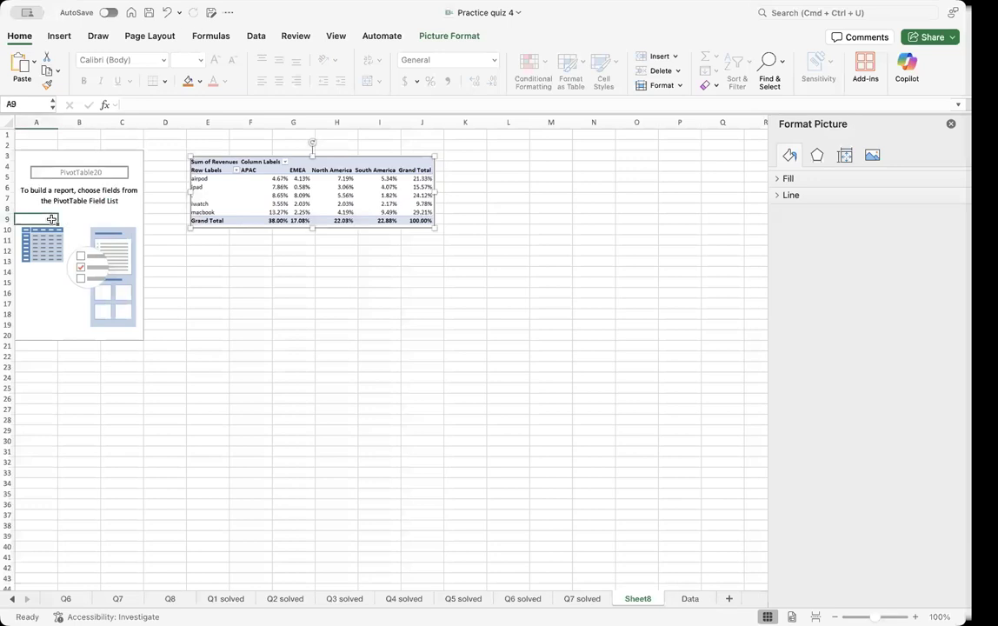
drag(825, 211, 827, 479)
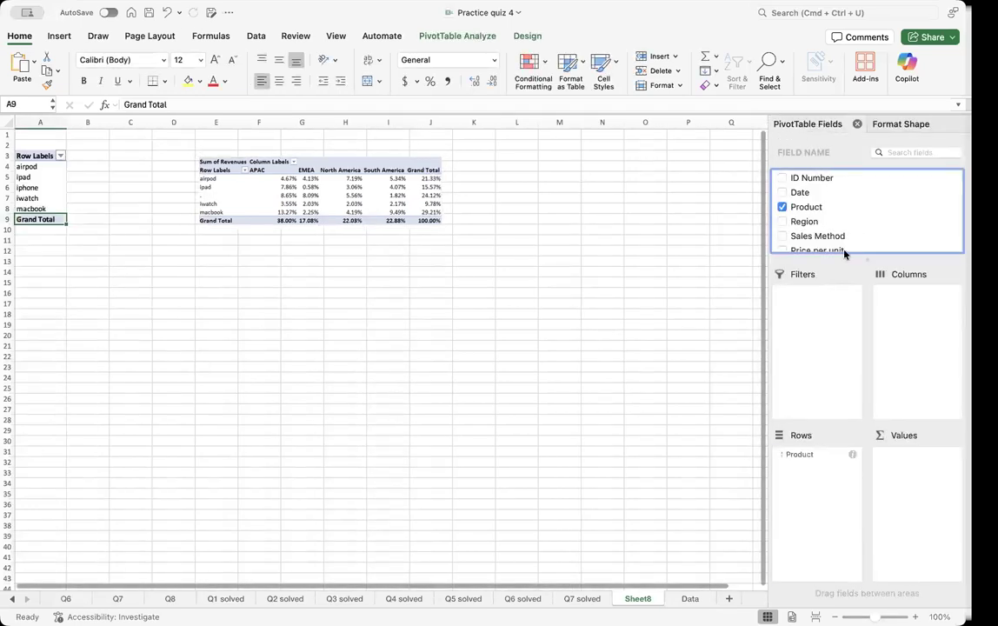
drag(804, 221, 940, 352)
drag(333, 210, 520, 224)
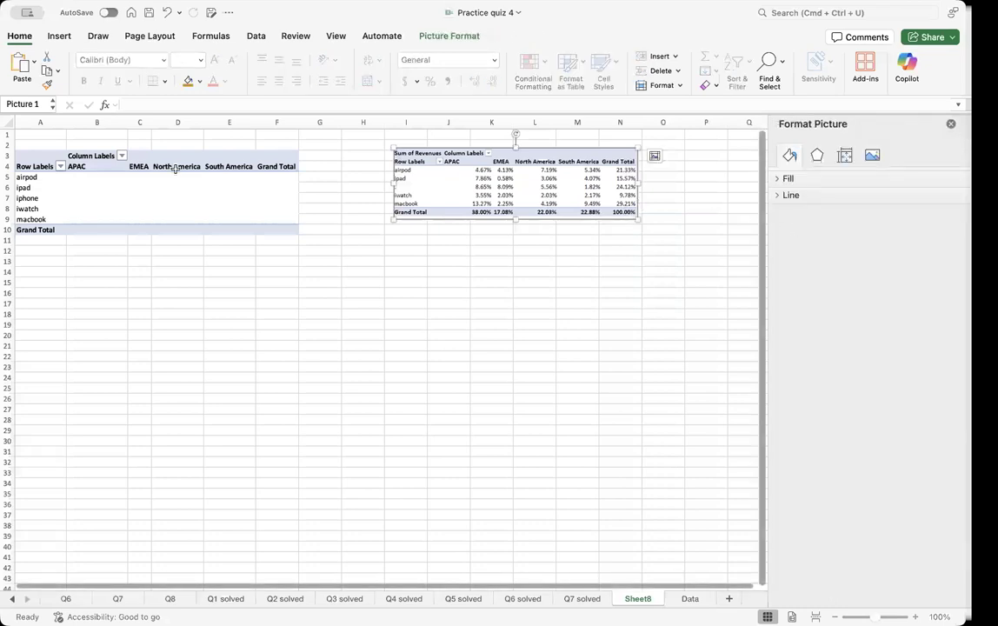
Step: Add Revenues to the Sheet8 PivotTable values as a sum
click(174, 167)
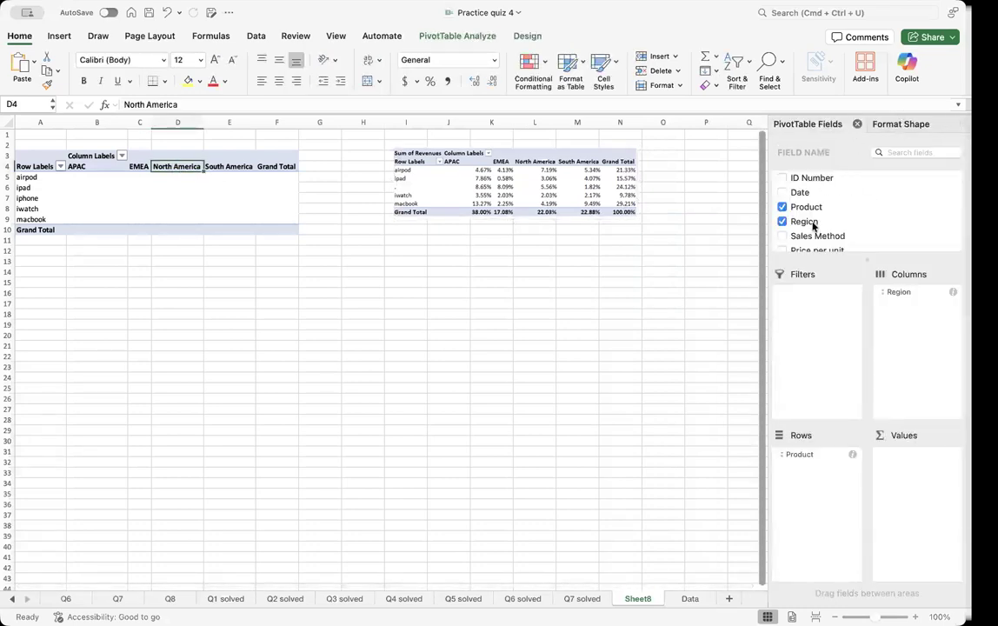
scroll(818, 229, down, 5)
drag(815, 201, 911, 496)
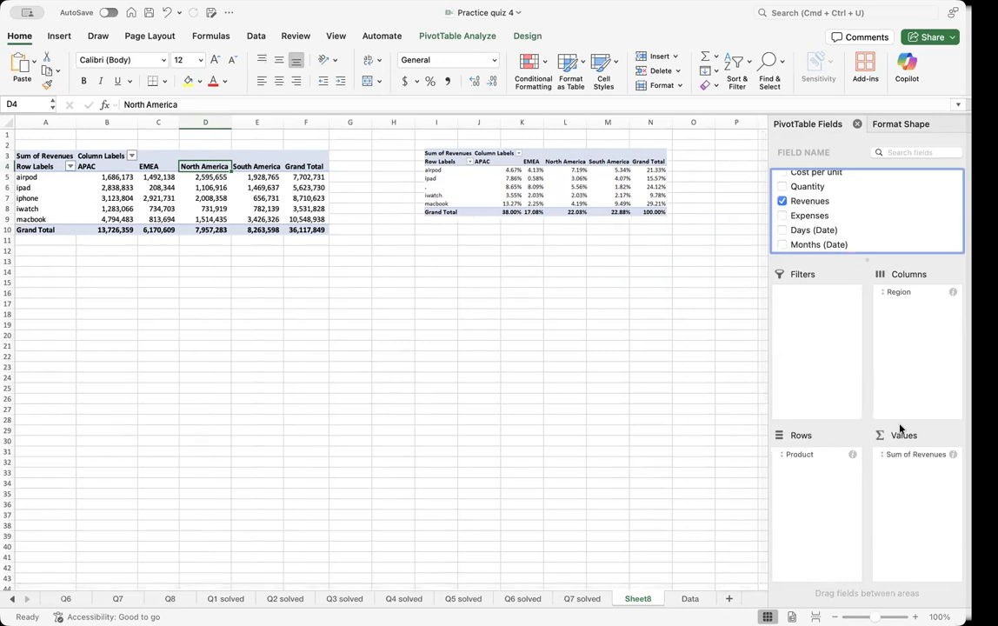
Step: Show the Sum of Revenues values in the Sheet8 PivotTable as % of Grand Total
click(940, 455)
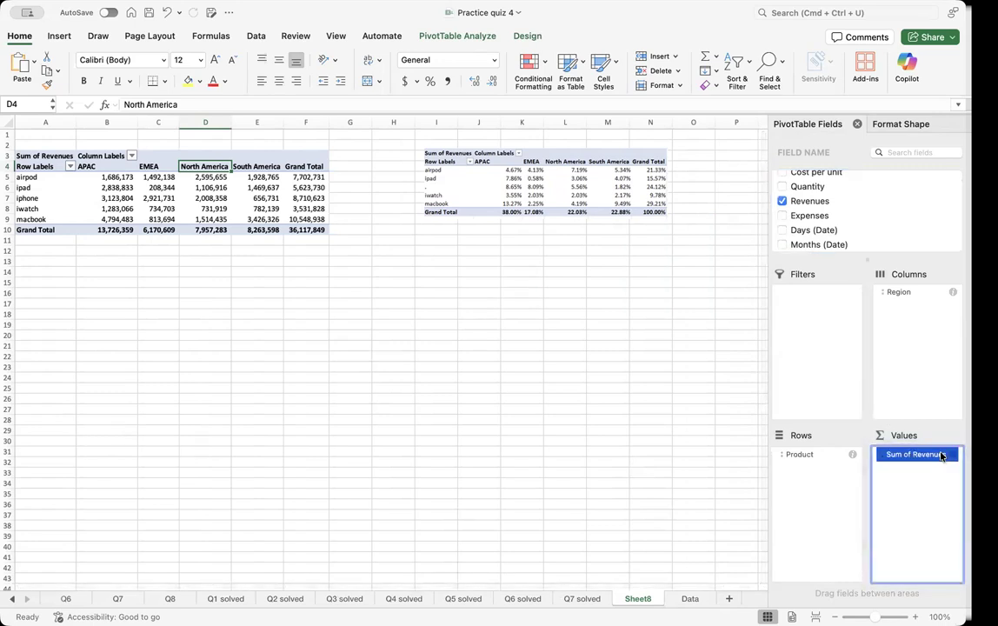
right_click(940, 456)
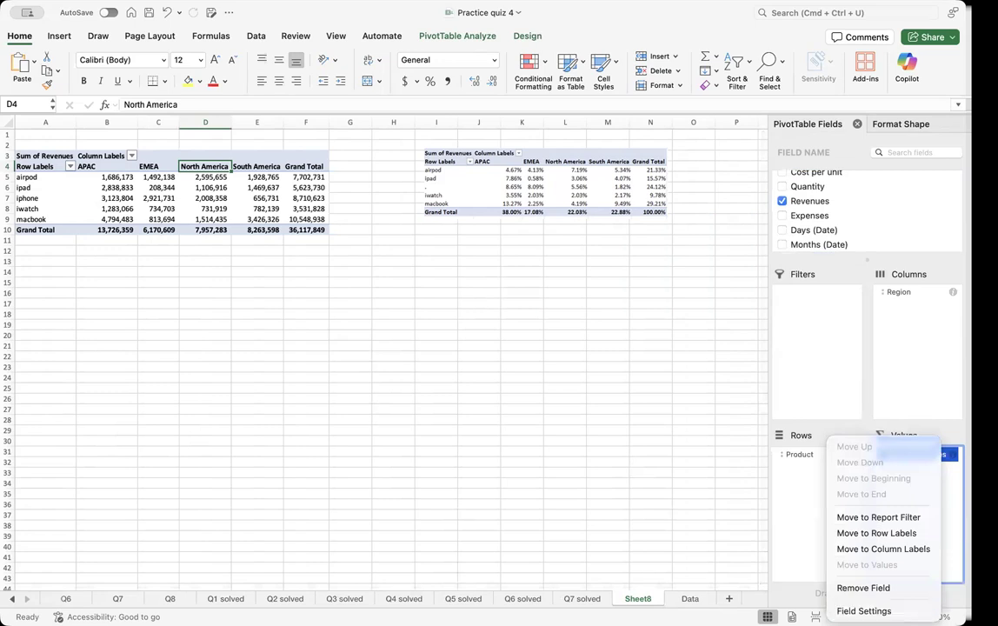
click(863, 611)
click(500, 176)
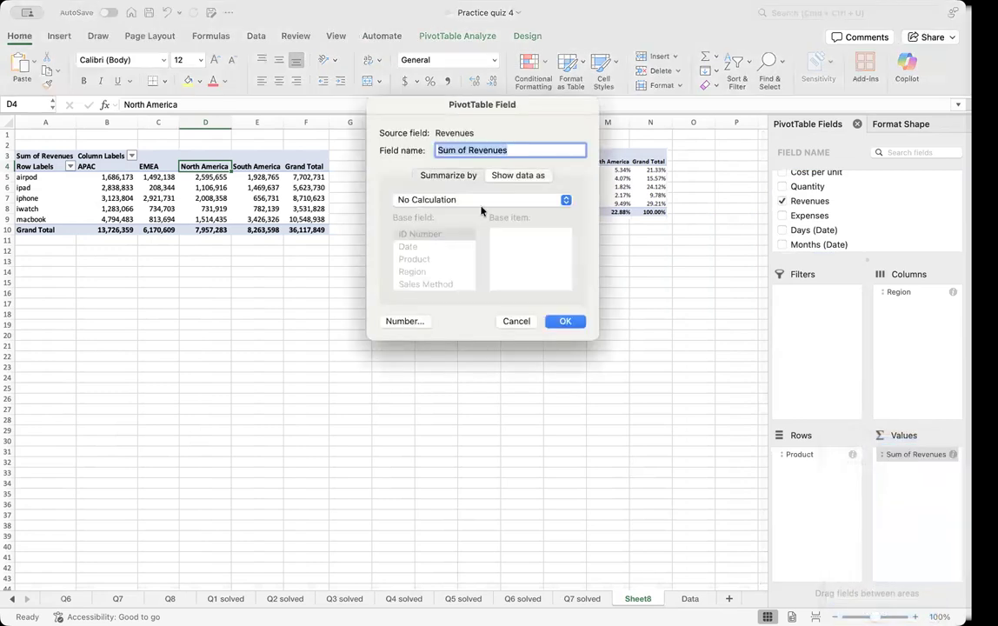
click(524, 199)
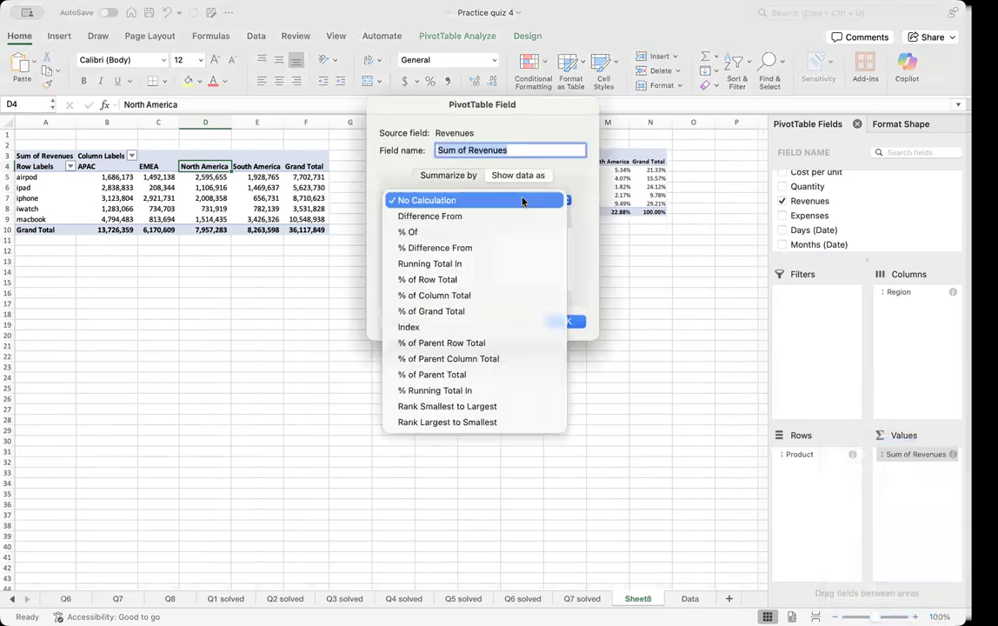
click(459, 312)
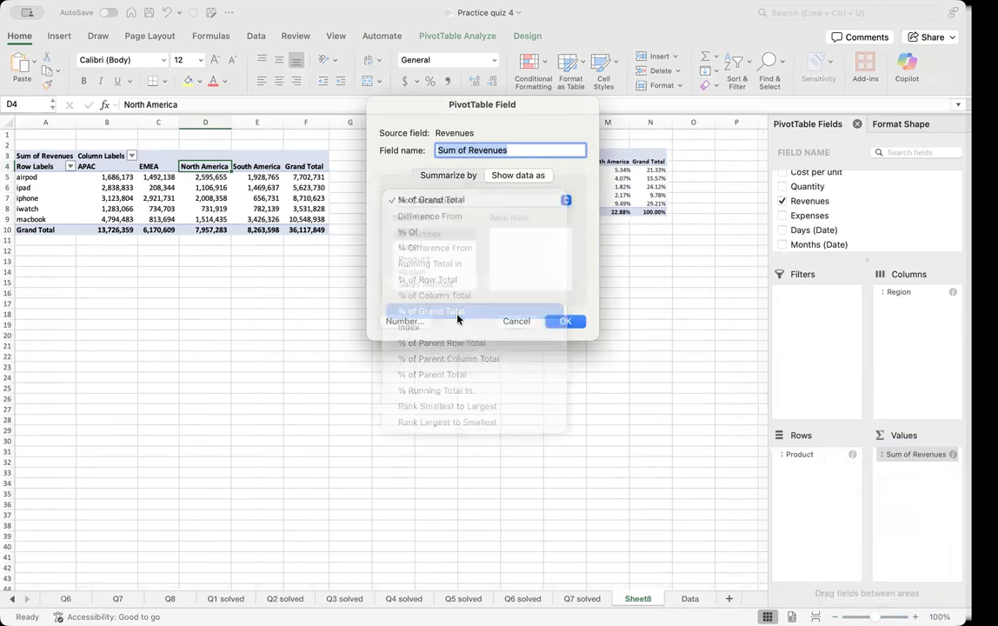
click(569, 322)
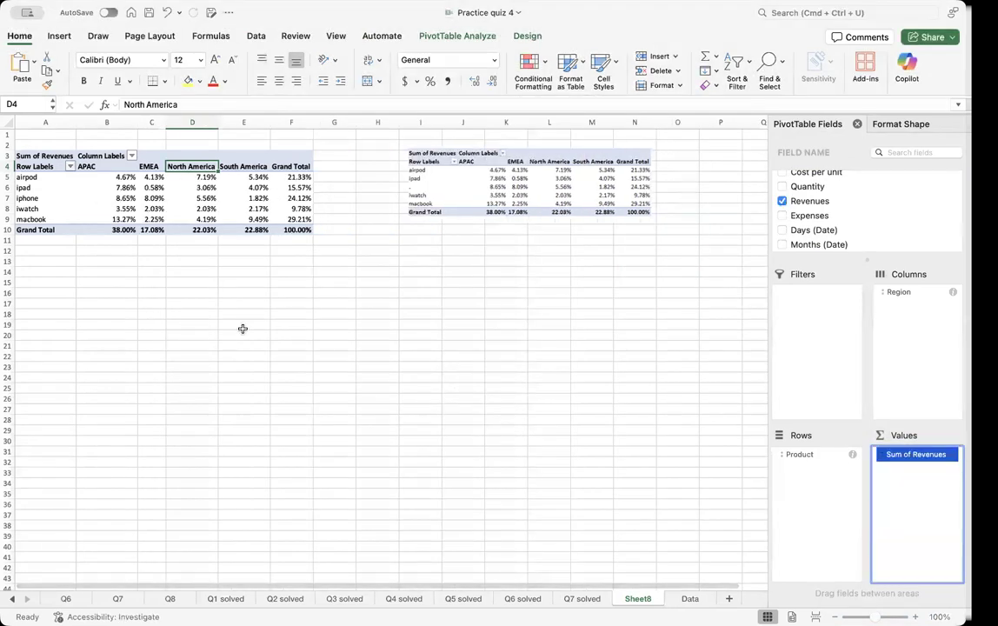
Step: Rename the PivotTable's row header in A4 as Product and its column header in B3 as Region
click(45, 165)
text(Pr)
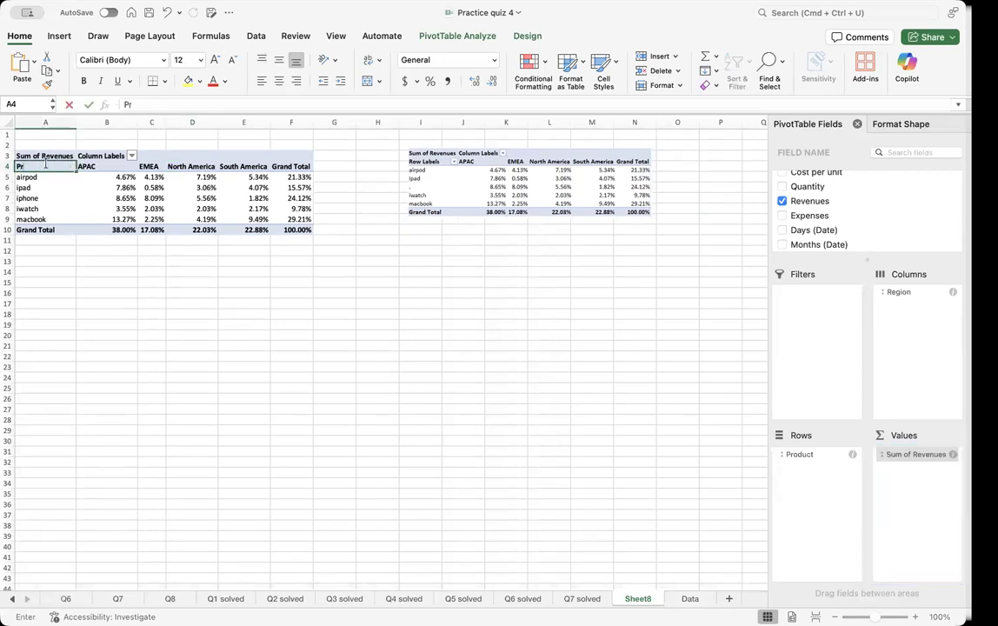
text(oduct)
click(87, 155)
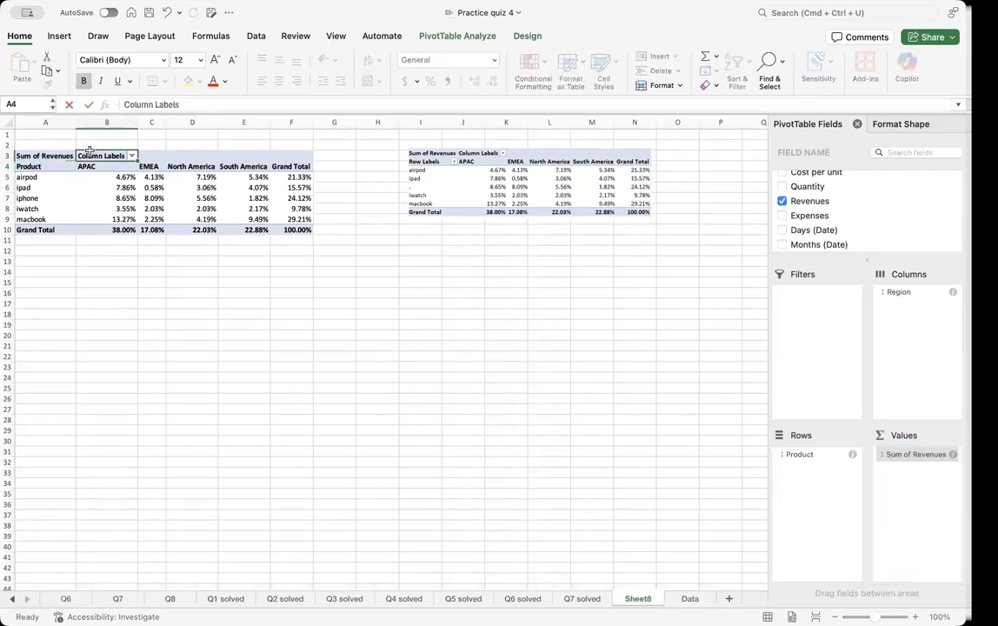
text(Region)
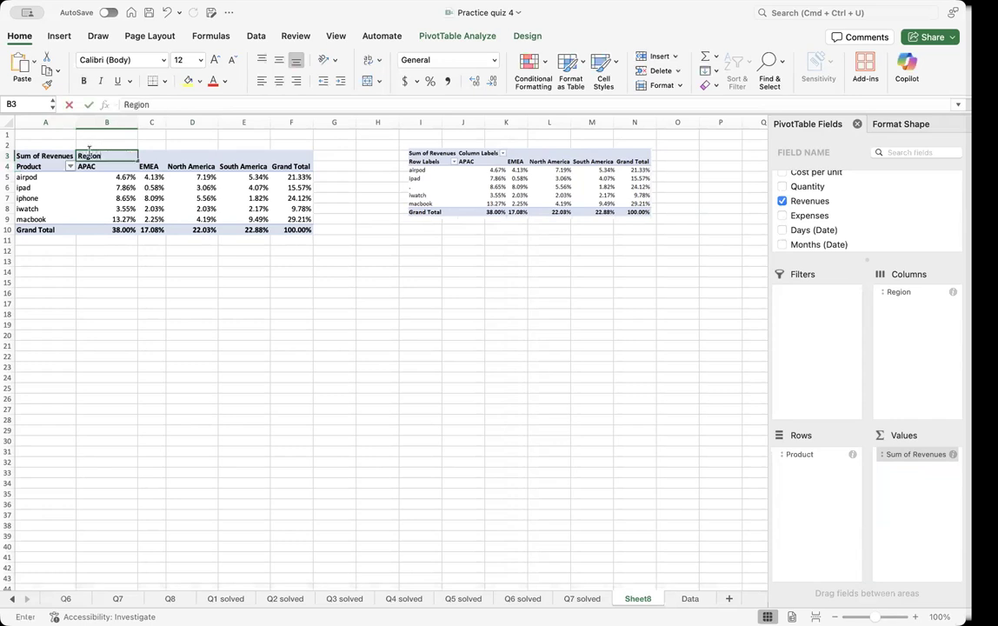
Step: Rename the Sheet8 worksheet as Q8 solved
double_click(622, 599)
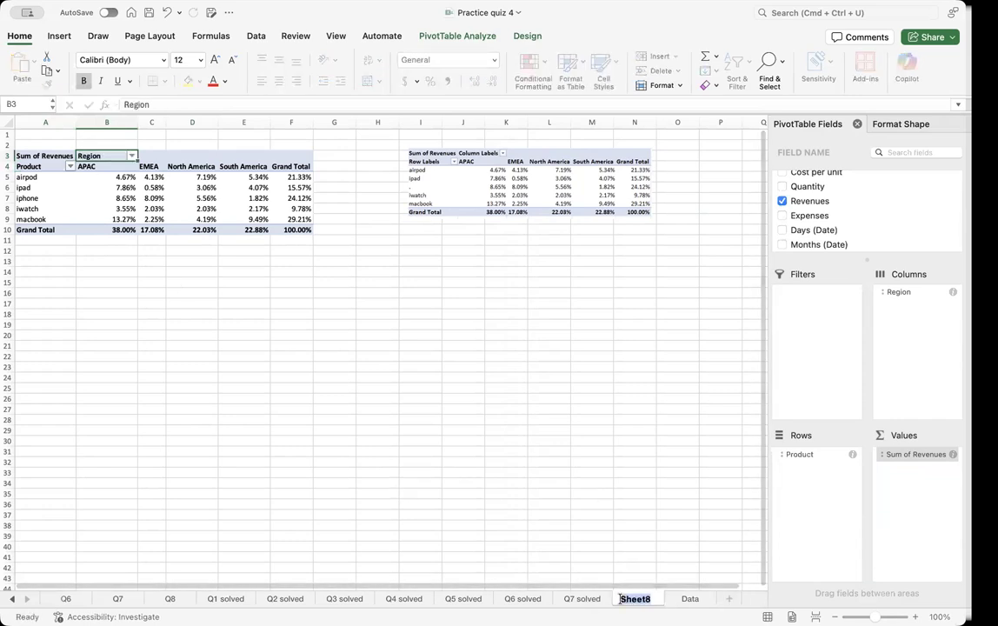
text(Q8 sol)
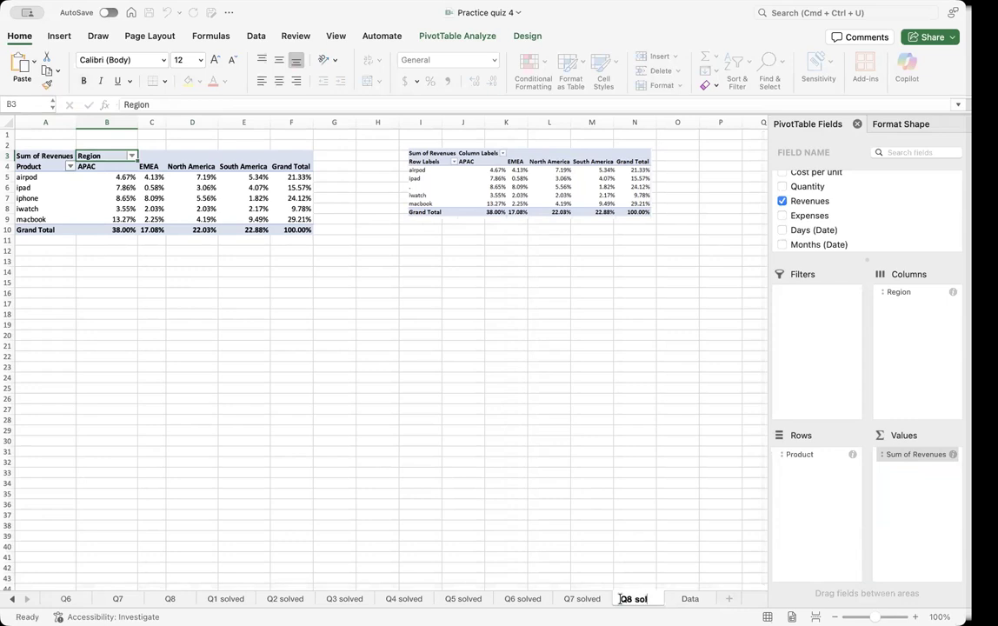
text(ved)
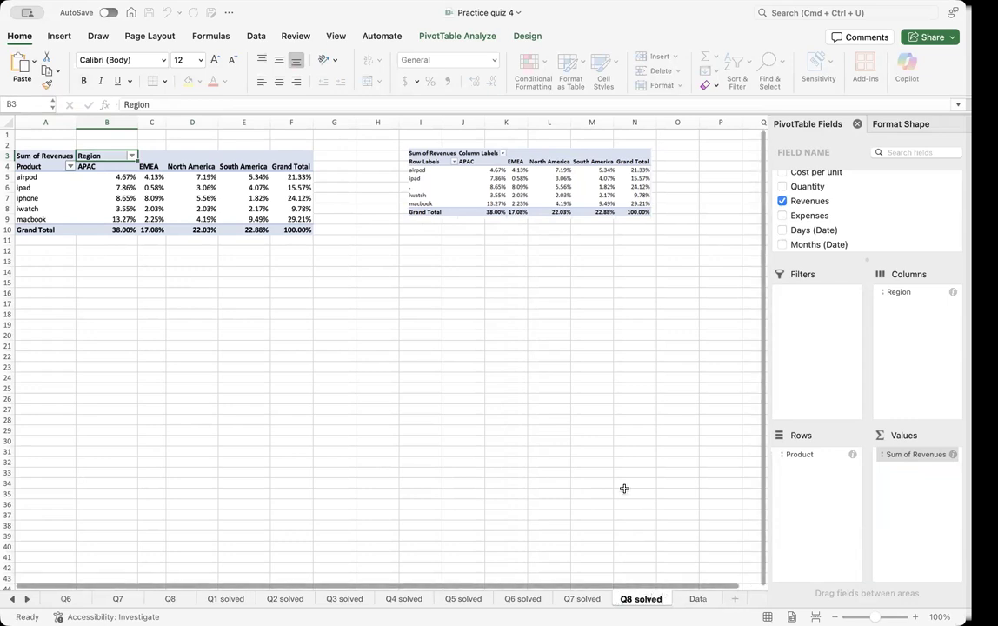
click(633, 484)
Step: Return to the Data sheet and review the list of quiz questions beside the dataset through Q8
click(697, 599)
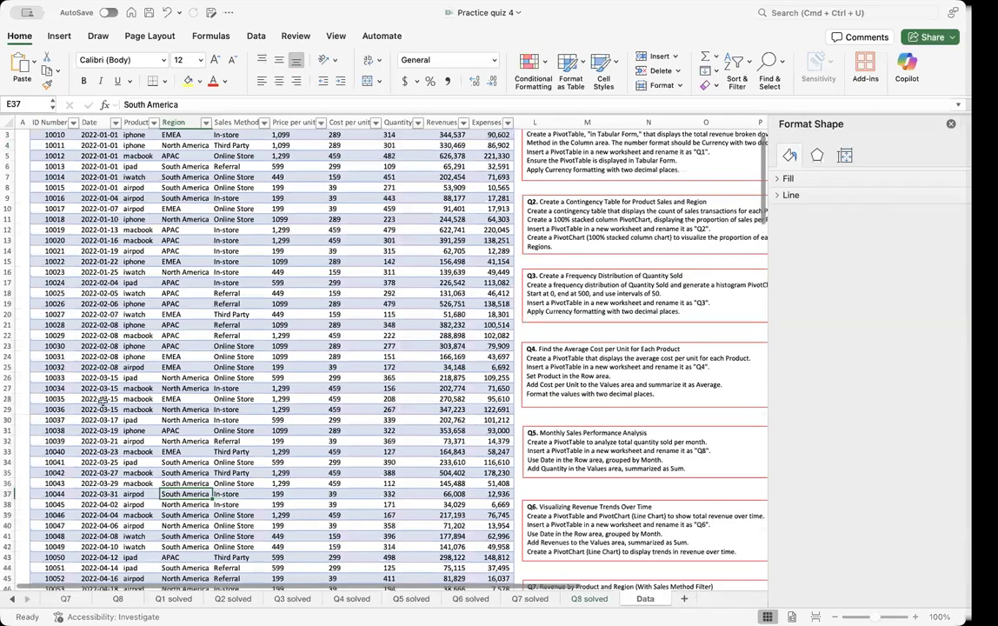
scroll(102, 401, down, 12)
scroll(133, 394, down, 10)
scroll(131, 434, up, 16)
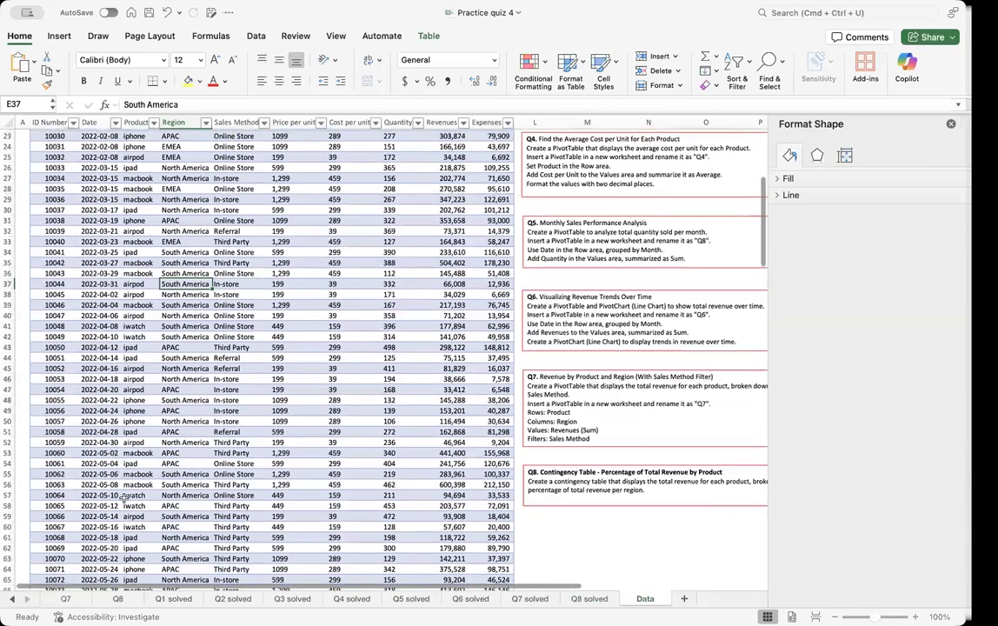
scroll(598, 588, right, 2)
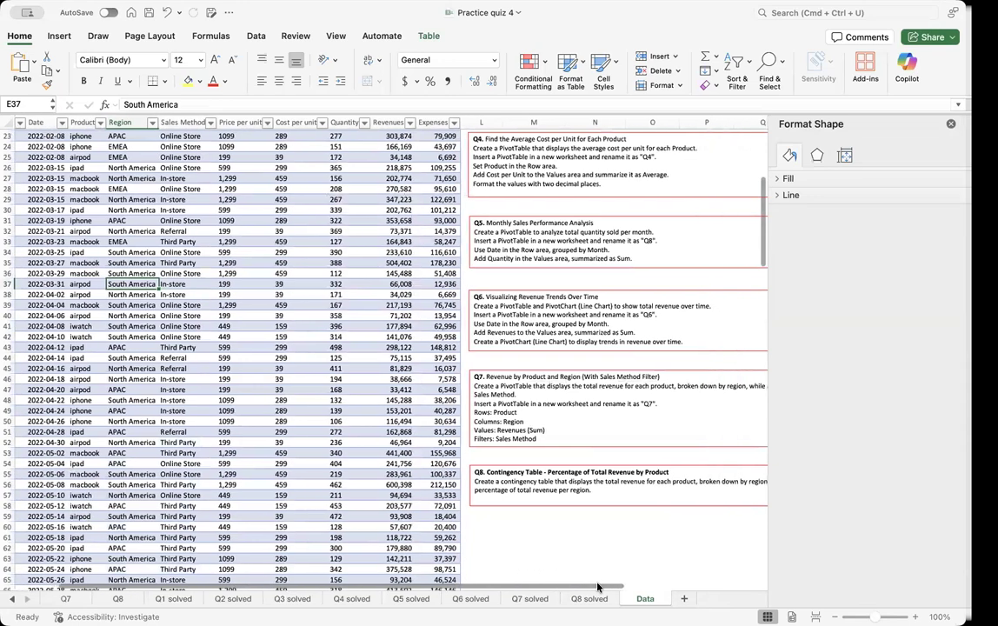
drag(598, 588, 265, 598)
scroll(117, 518, down, 5)
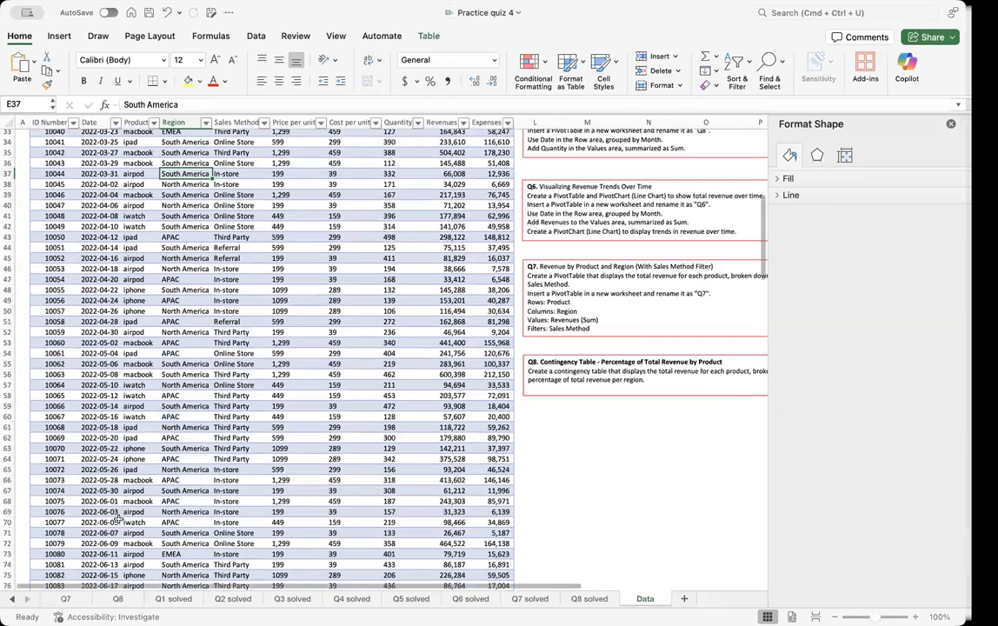
scroll(117, 518, up, 8)
scroll(119, 518, up, 5)
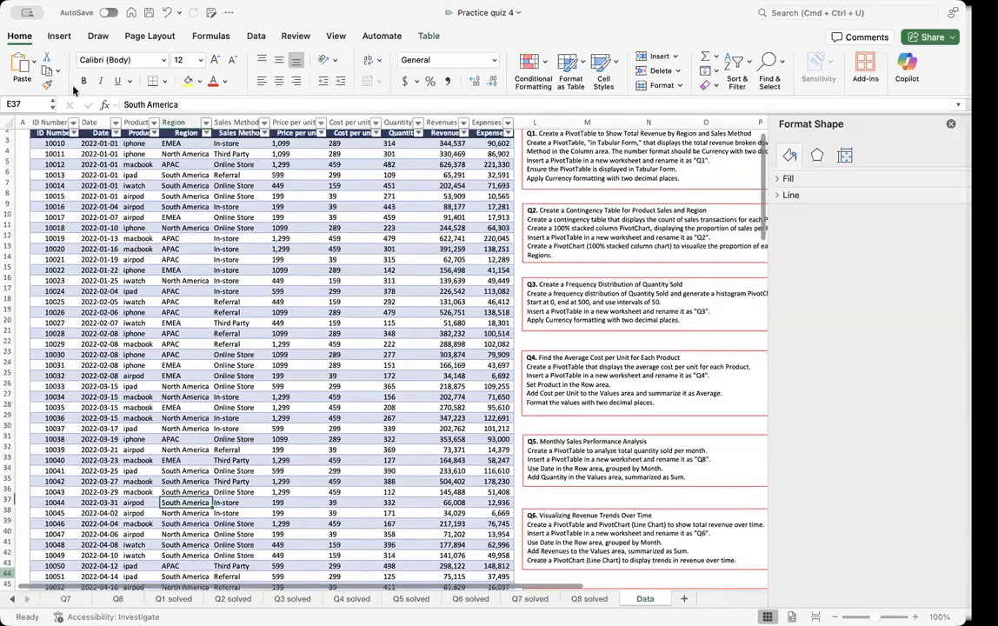